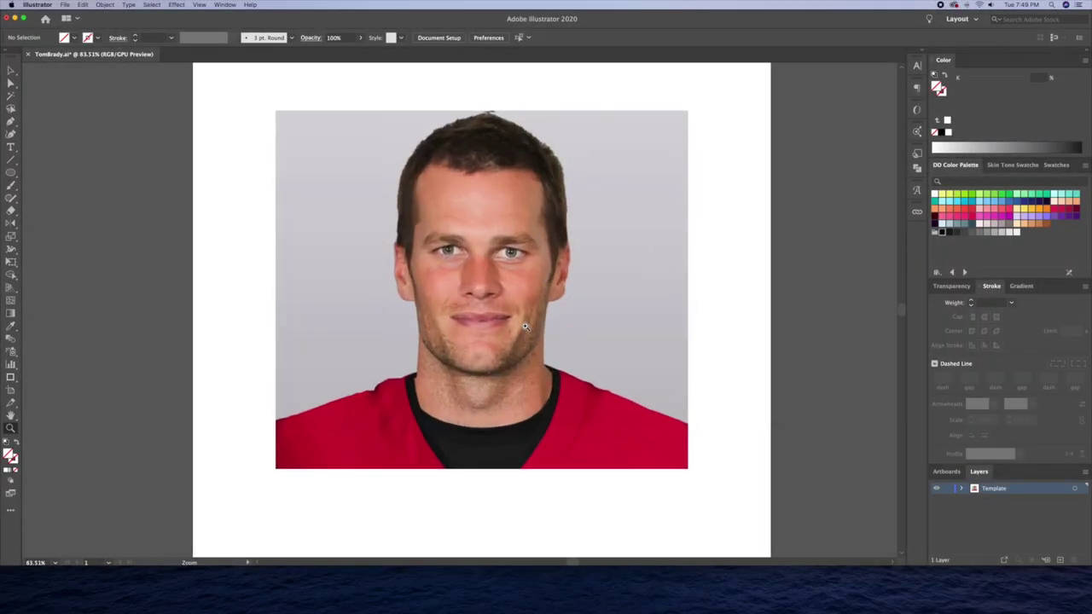
# Confirm the artboard settings and turn the photo layer into a 50% dimmed template.
pyautogui.doubleClick(11, 390)
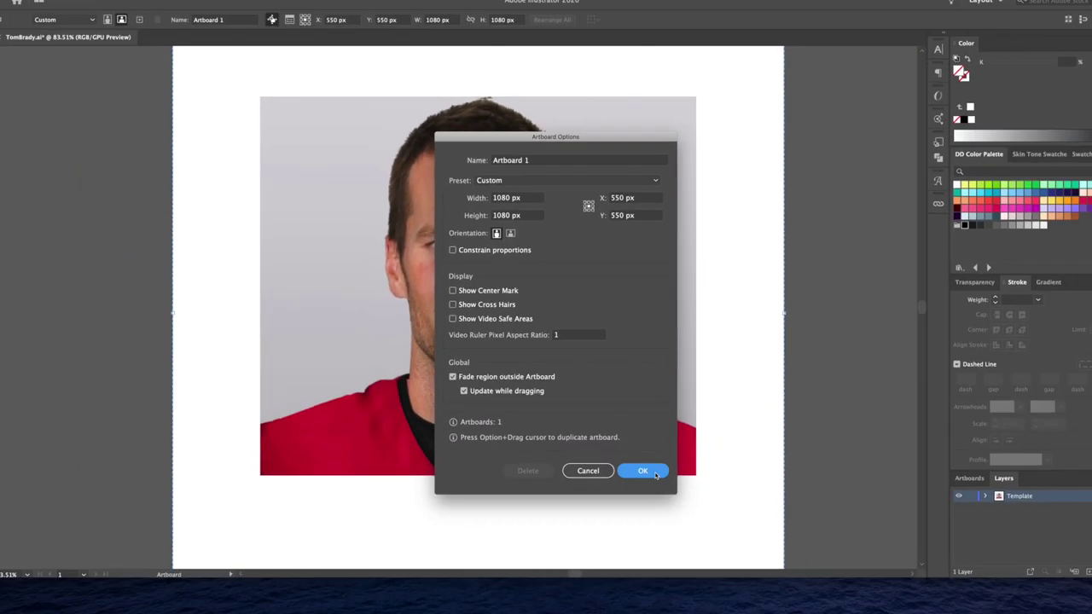
pyautogui.click(682, 517)
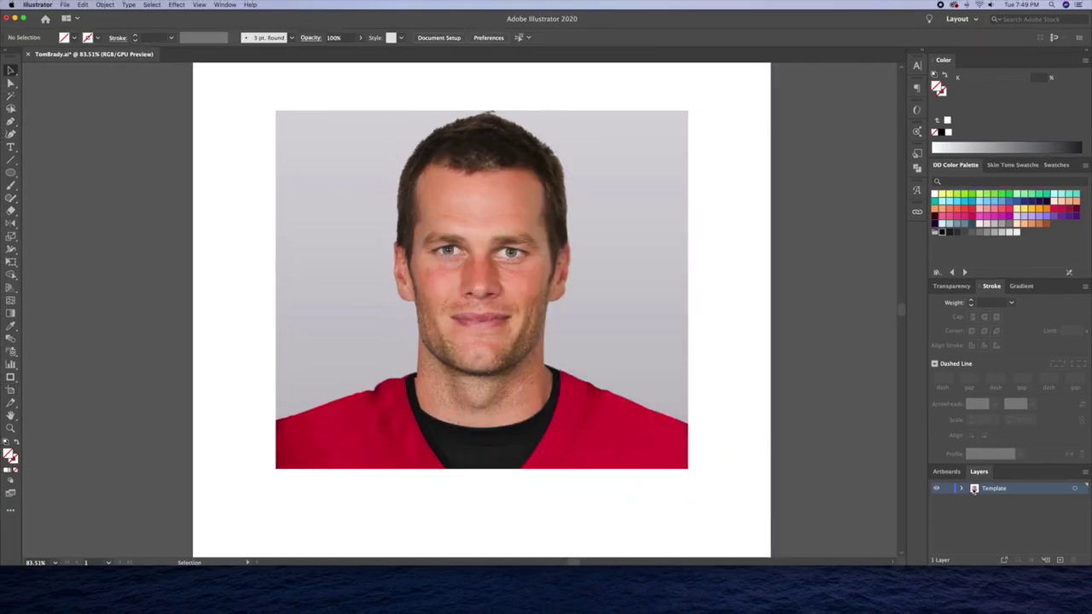
pyautogui.doubleClick(974, 489)
pyautogui.click(398, 333)
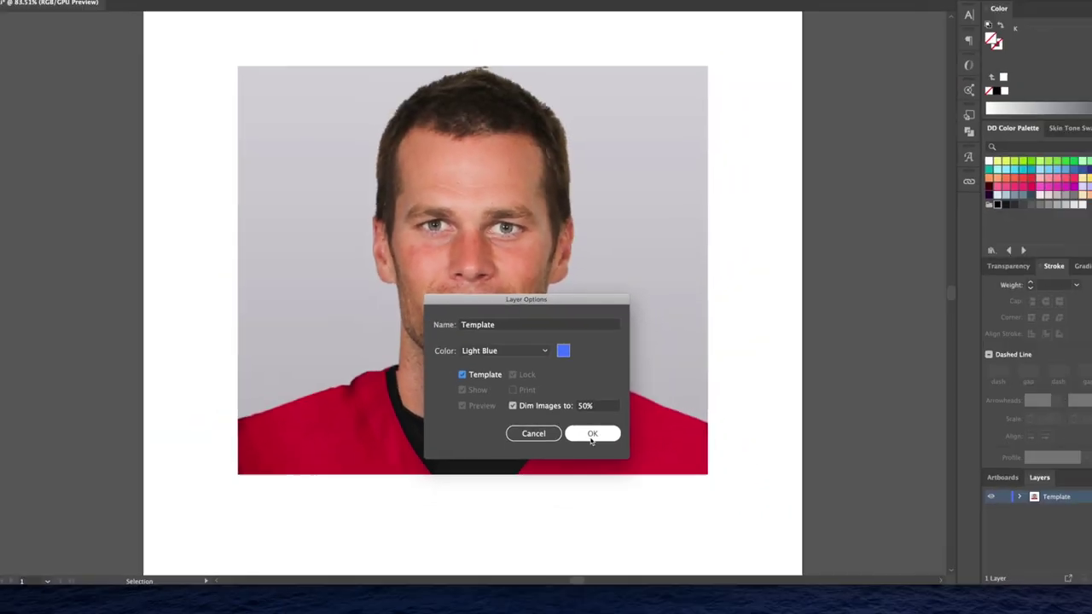
pyautogui.click(592, 435)
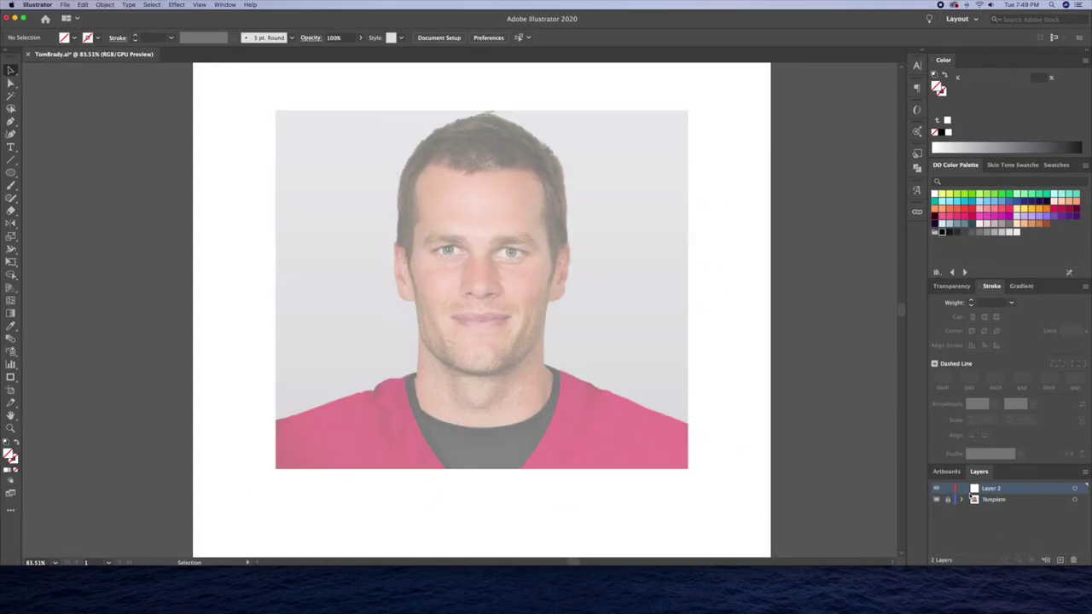
# Name the new layer above the template Brady Outline.
pyautogui.doubleClick(974, 488)
pyautogui.write('Brady Outline')
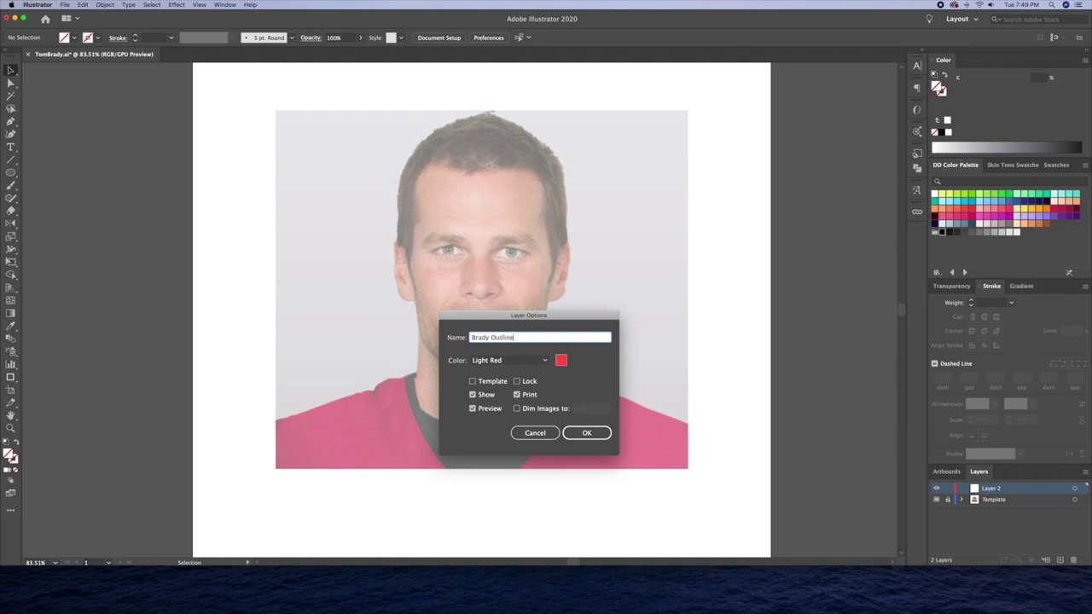
pyautogui.press('Return')
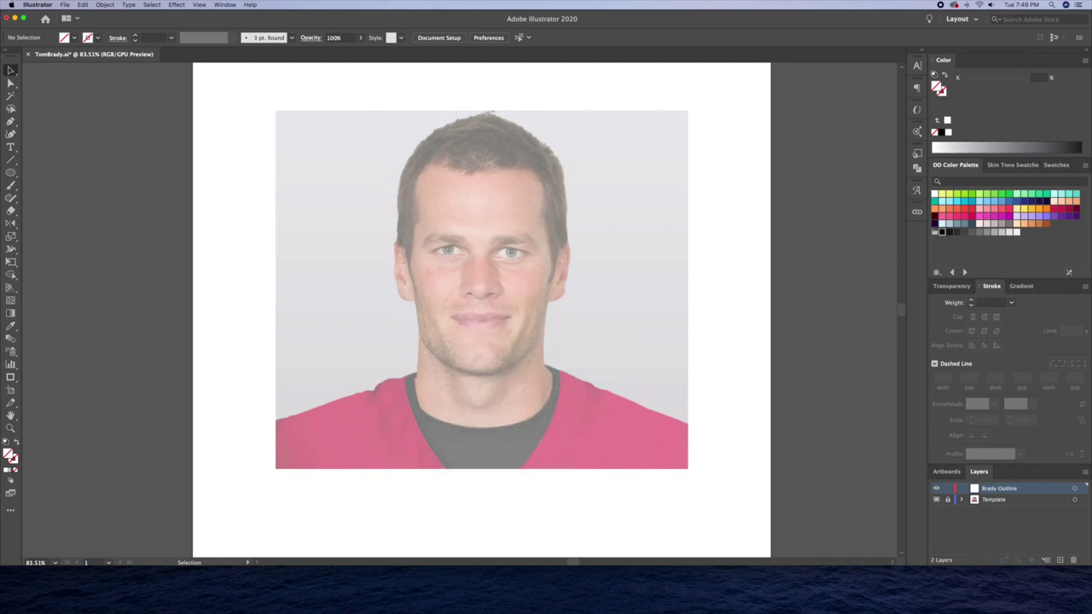
pyautogui.hscroll(-2, 742, 443)
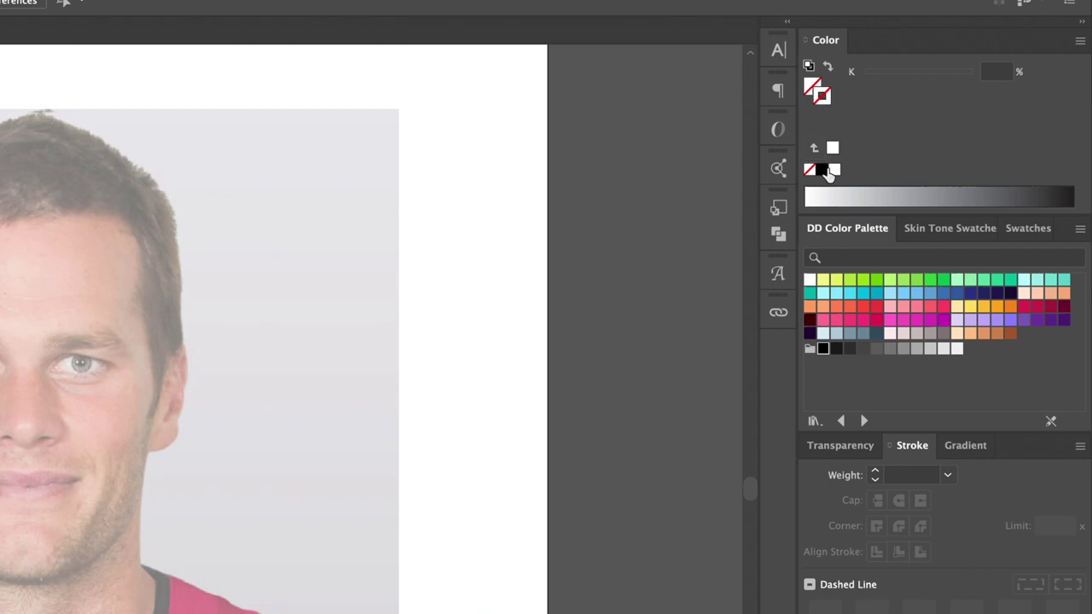
# Set the stroke colour to black with a 6 pt weight.
pyautogui.click(824, 170)
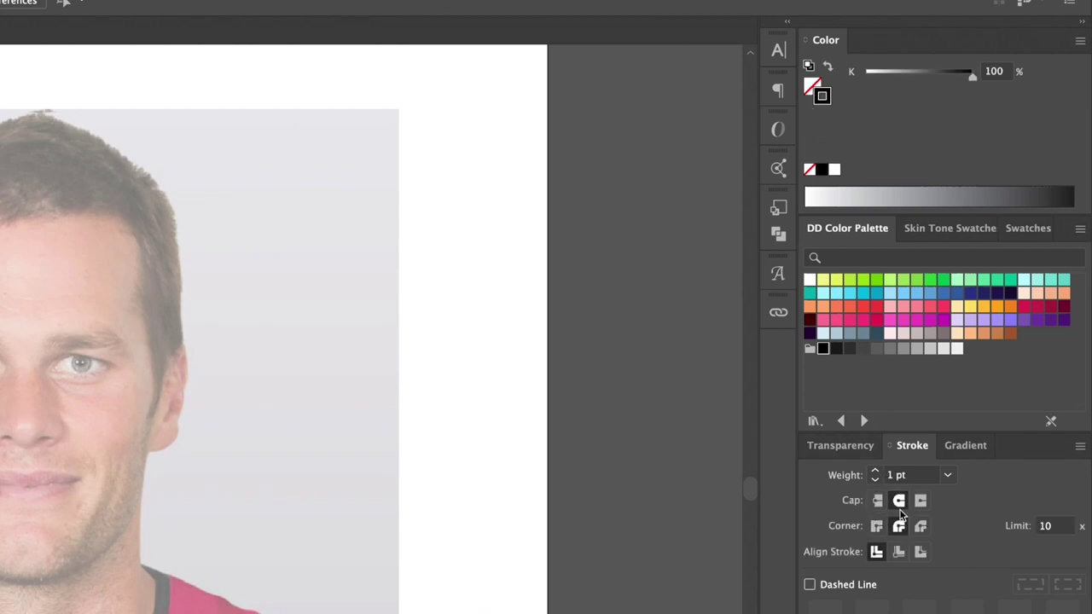
pyautogui.click(876, 479)
pyautogui.click(876, 480)
pyautogui.click(877, 479)
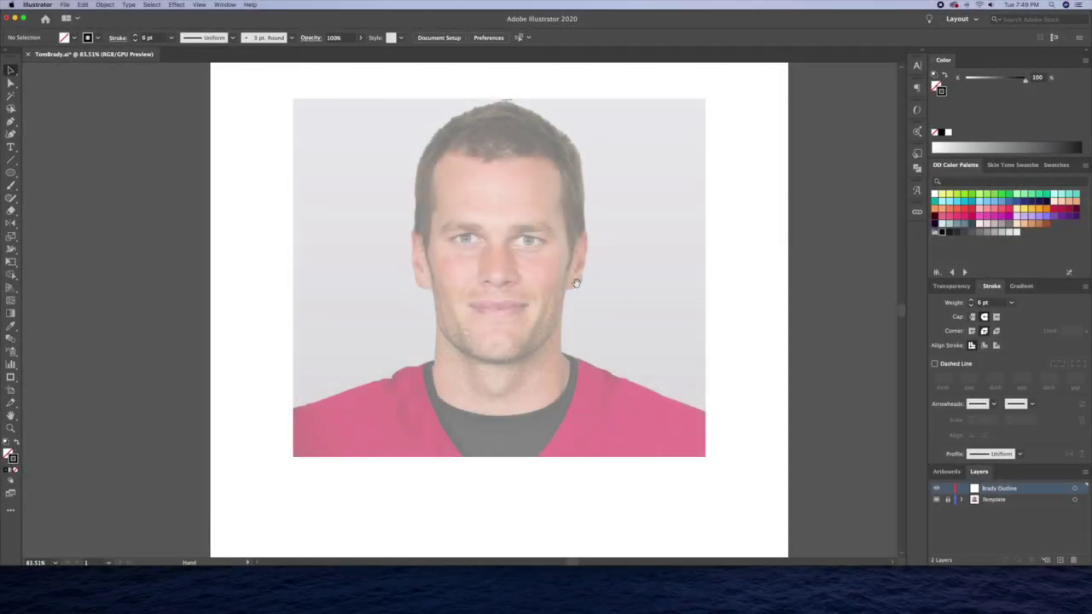
pyautogui.moveTo(576, 283); pyautogui.dragTo(581, 311)
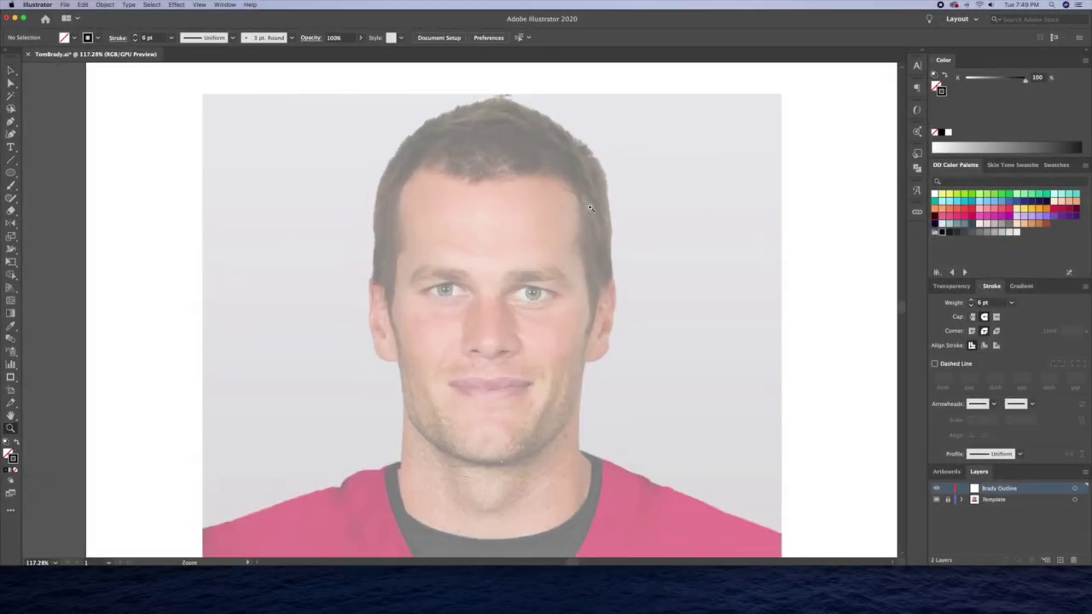
pyautogui.click(13, 174)
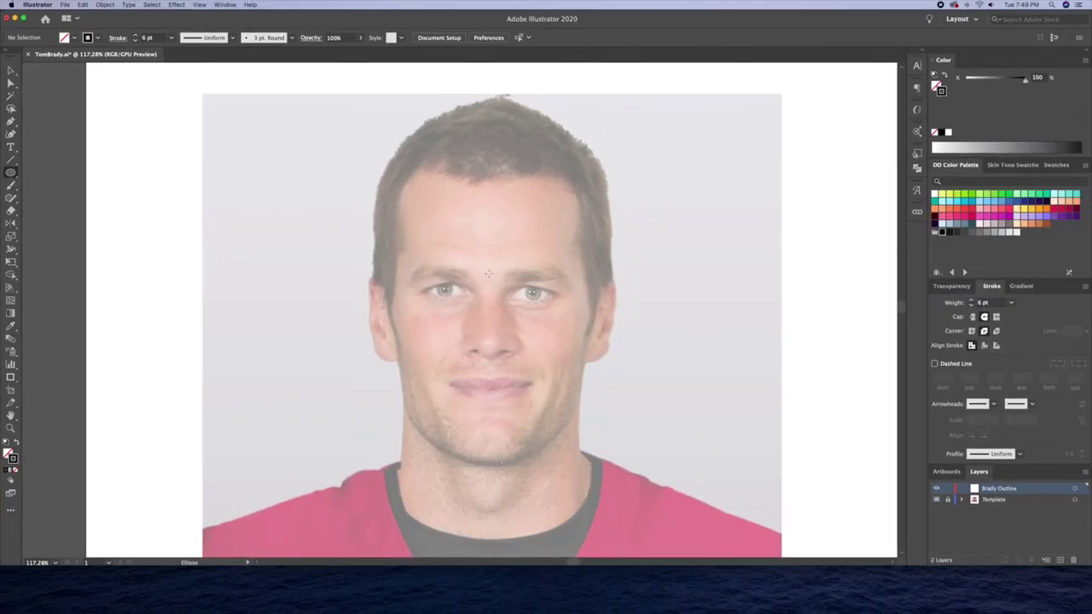
# Draw a circle around the face and delete its left anchor to leave a half arc.
pyautogui.moveTo(489, 273); pyautogui.dragTo(595, 356)
pyautogui.press('Up')
pyautogui.press('Up')
pyautogui.press('Up')
pyautogui.press('Up')
pyautogui.press('Up')
pyautogui.press('Up')
pyautogui.press('v')
pyautogui.click(353, 250)
pyautogui.press('a')
pyautogui.press('Delete')
pyautogui.press('z')
pyautogui.click(595, 300)
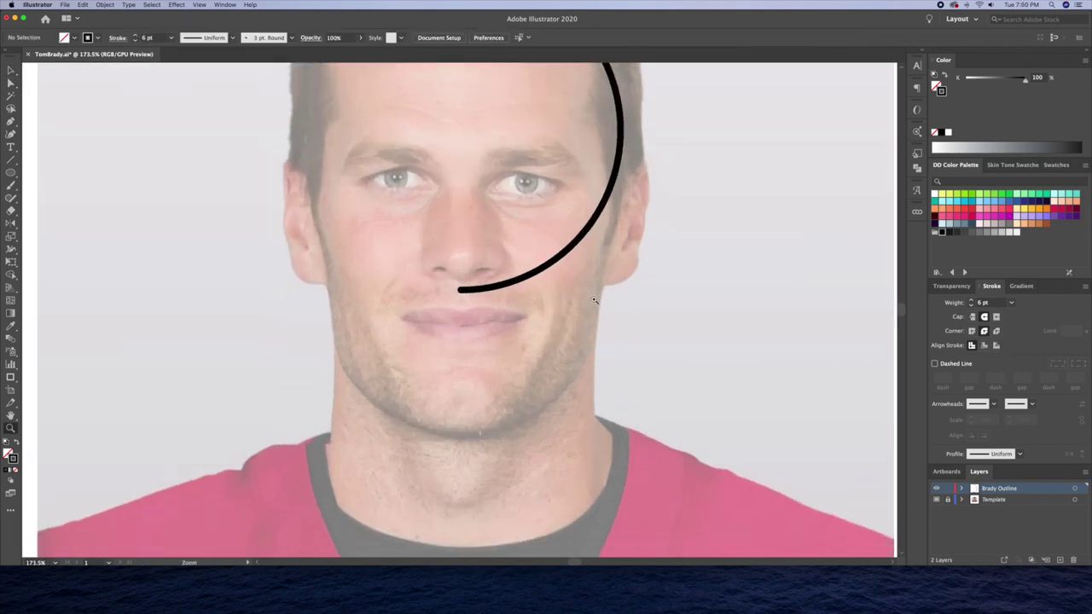
# Pen a curved jaw line from the temple down the cheek into the chin.
pyautogui.press('p')
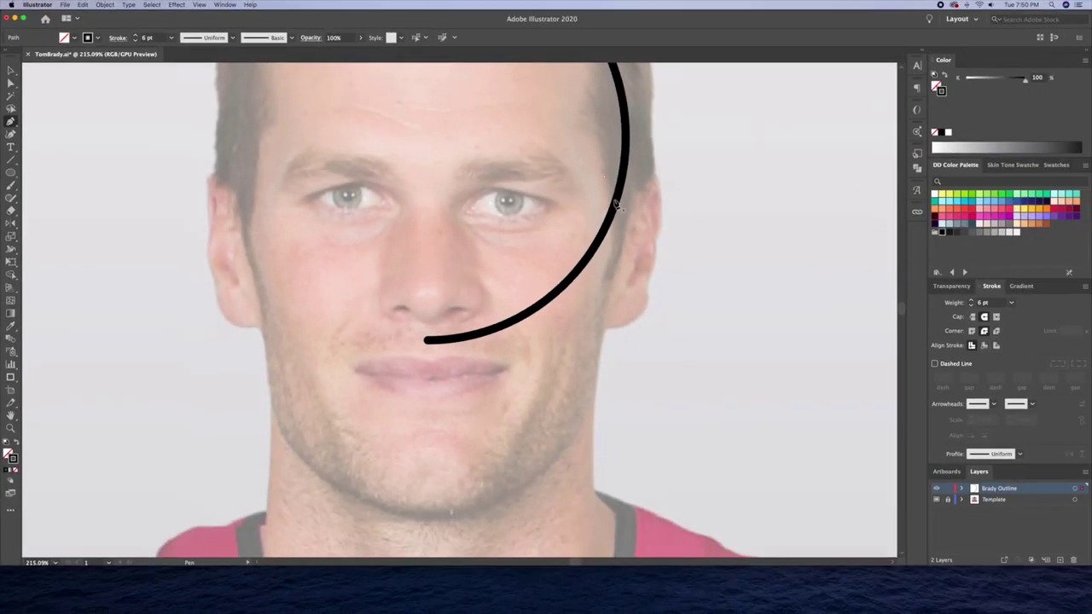
pyautogui.moveTo(616, 195); pyautogui.dragTo(610, 288)
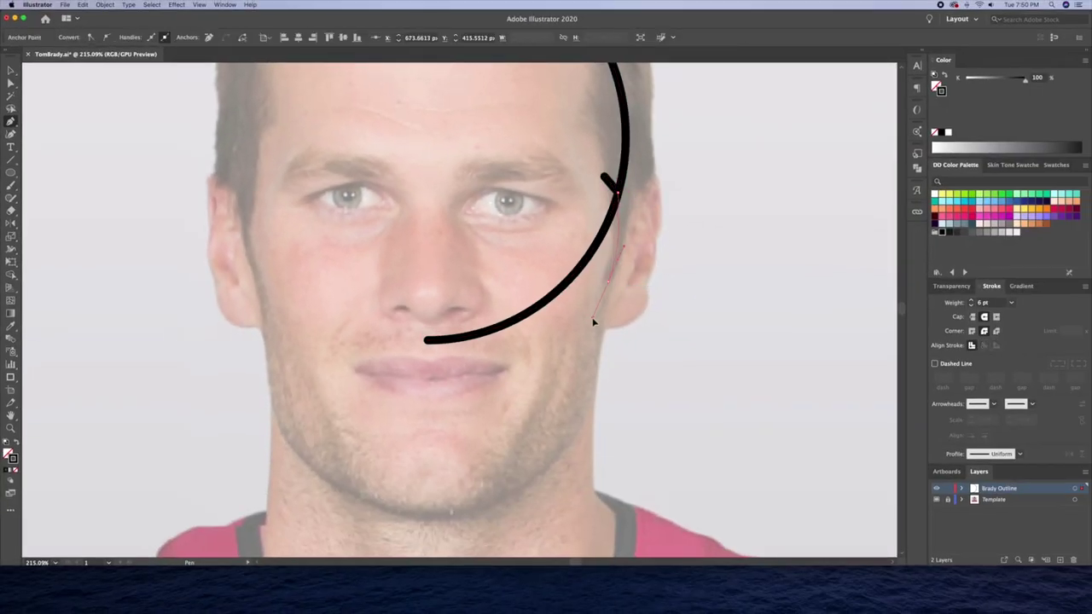
pyautogui.moveTo(589, 418); pyautogui.dragTo(575, 451)
pyautogui.scroll(-3, 575, 451)
pyautogui.hscroll(-2, 575, 451)
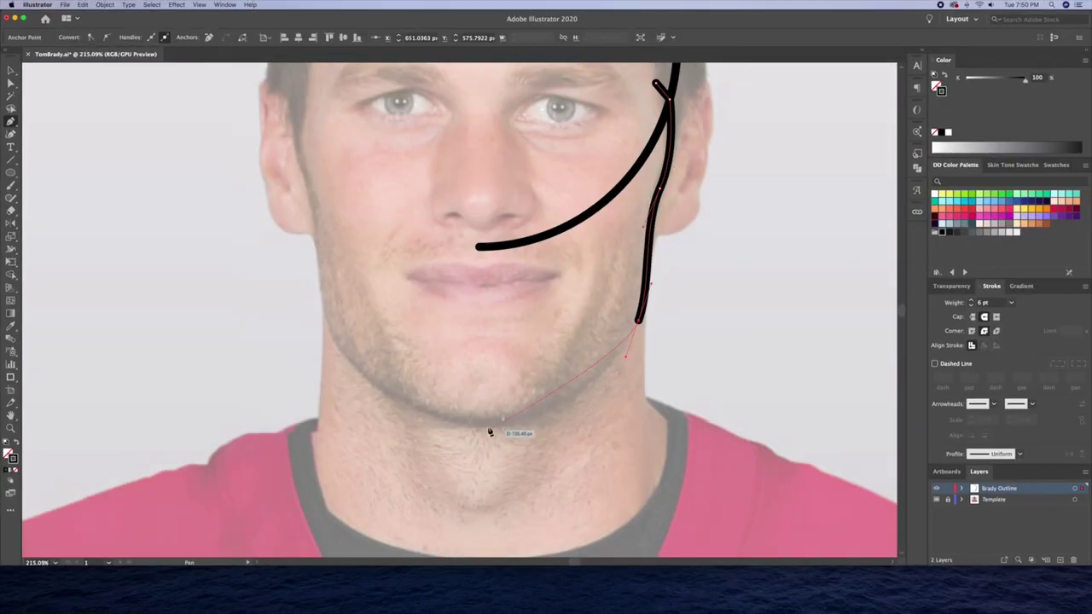
pyautogui.moveTo(481, 431); pyautogui.dragTo(454, 431)
pyautogui.press('v')
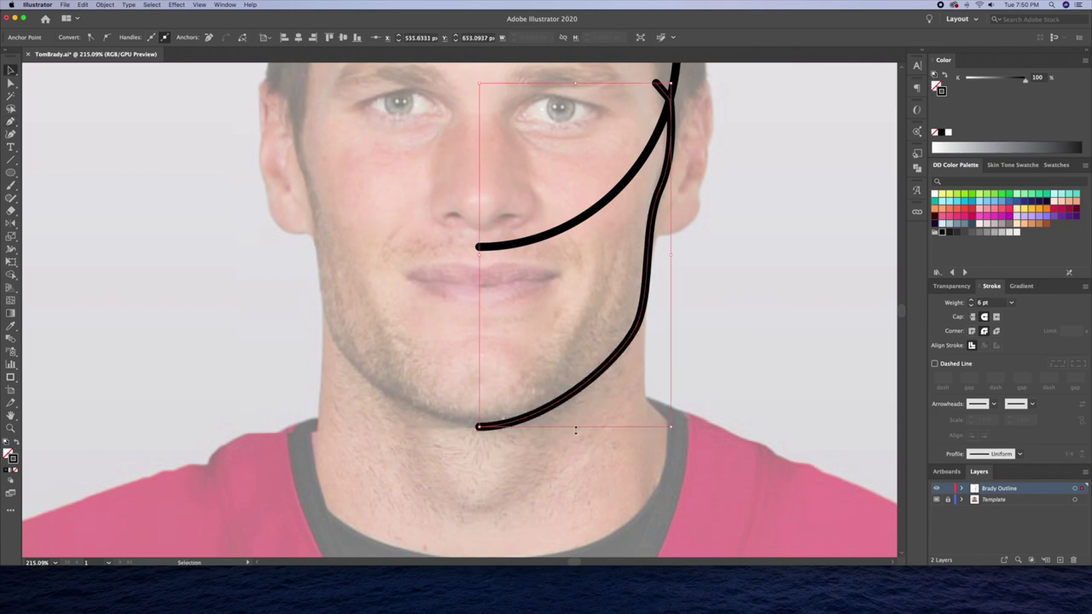
pyautogui.scroll(-5, 546, 307)
pyautogui.scroll(5, 597, 264)
pyautogui.scroll(3, 587, 268)
pyautogui.press('z')
pyautogui.moveTo(587, 268); pyautogui.dragTo(687, 270)
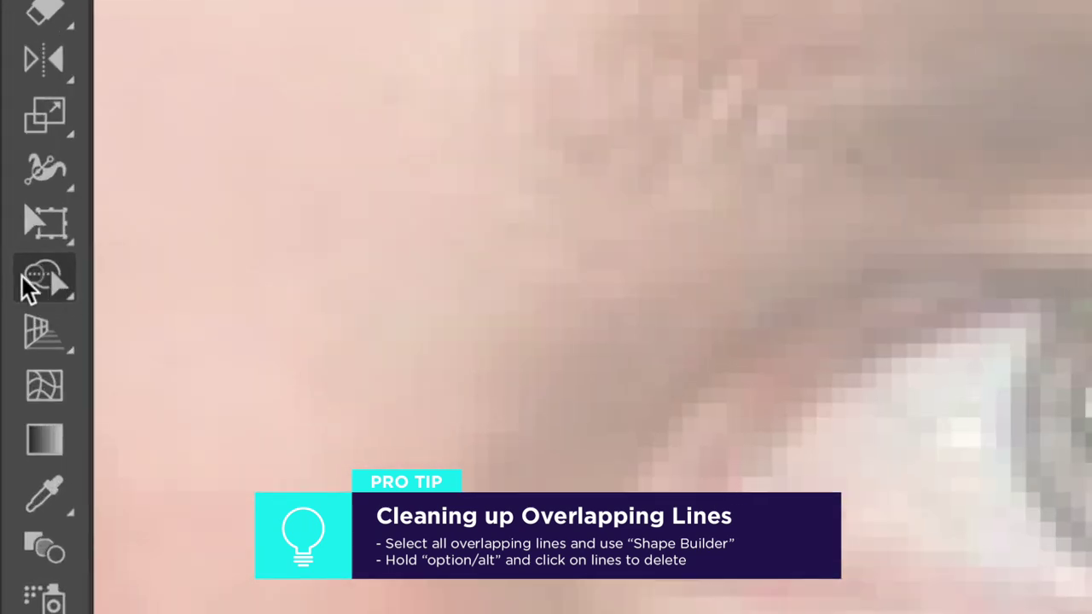
# Remove the leftover arc stub with Shape Builder and join the two line ends.
pyautogui.click(24, 278)
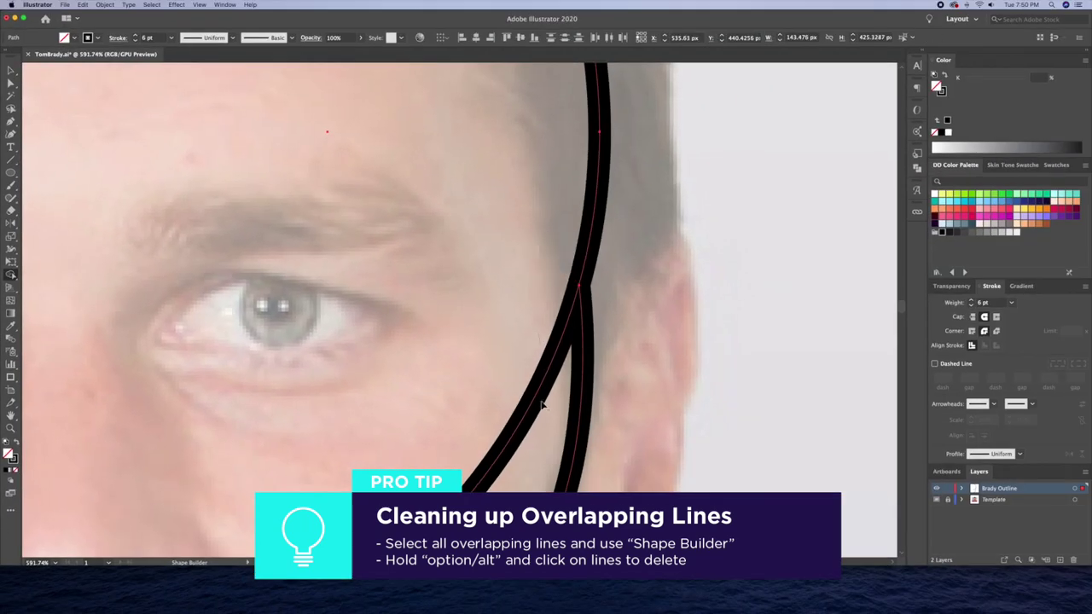
pyautogui.keyDown('alt'); pyautogui.click(542, 398); pyautogui.keyUp('alt')
pyautogui.click(581, 289)
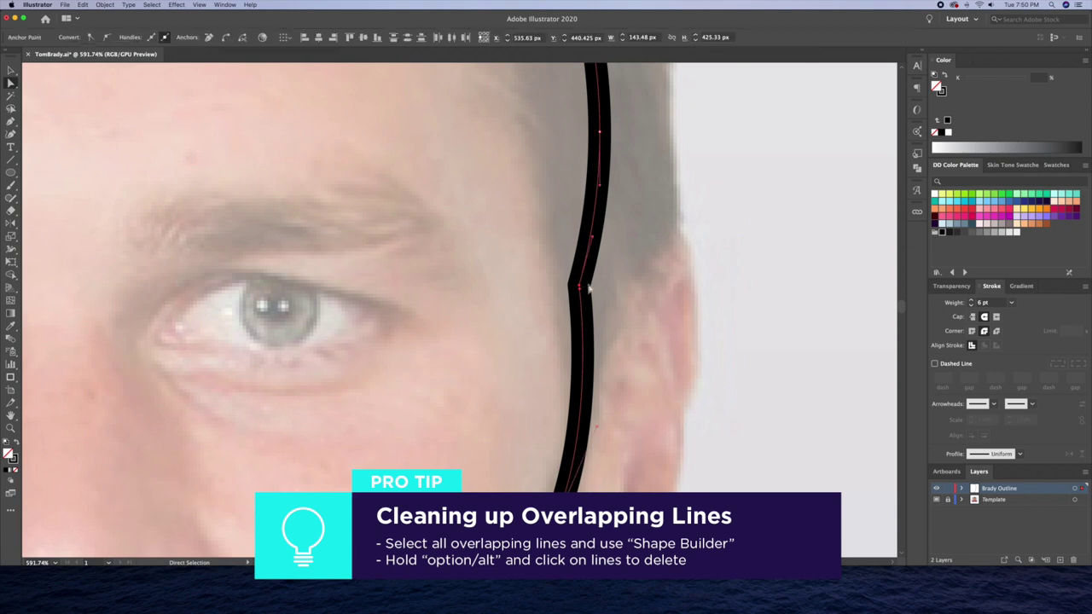
pyautogui.rightClick(579, 290)
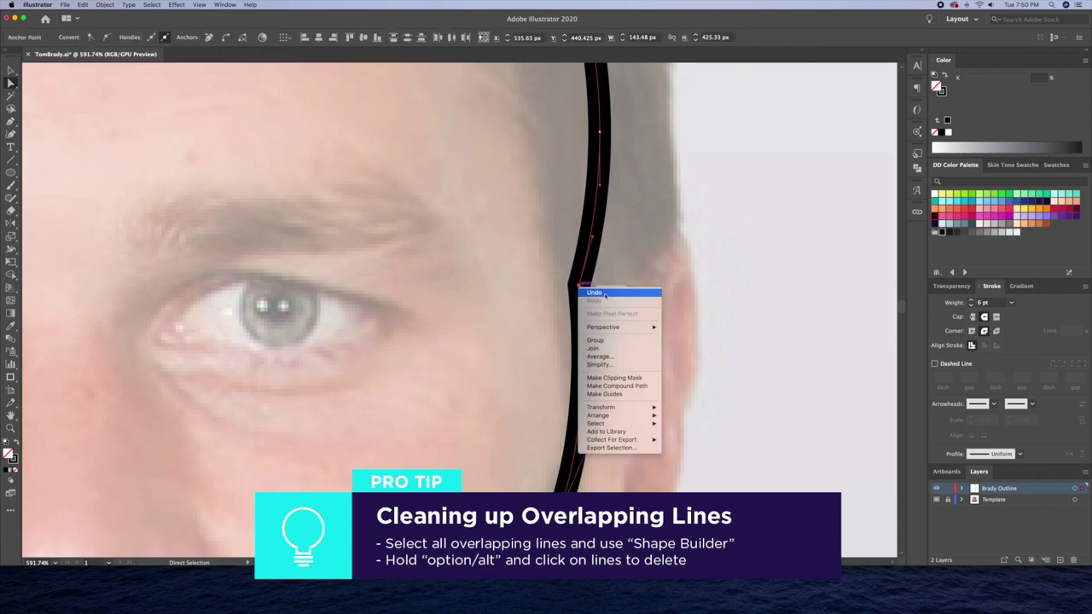
pyautogui.click(610, 350)
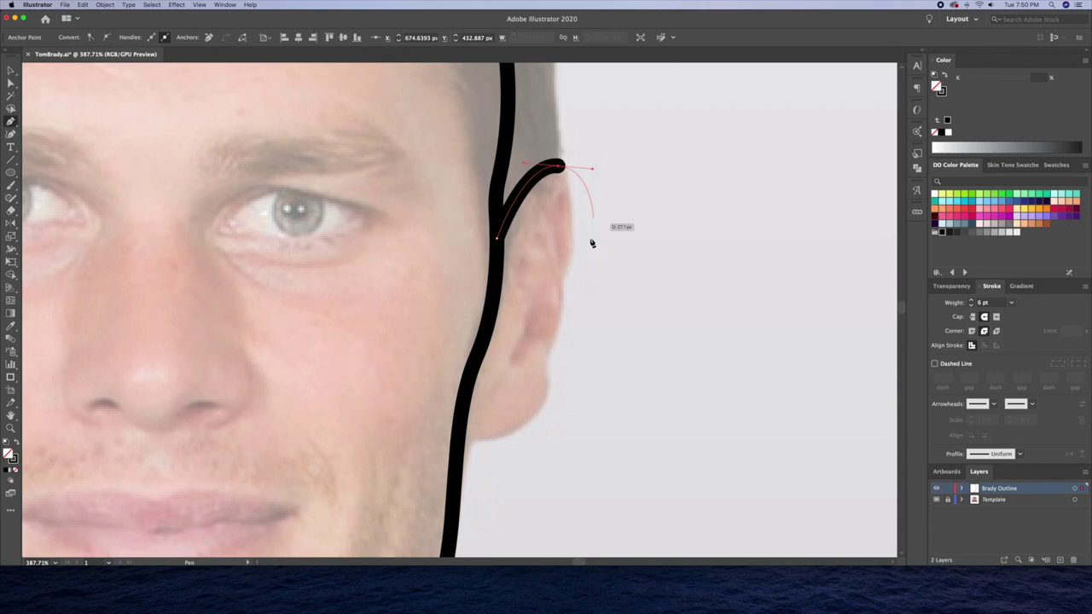
# Draw the ear outline off the head line on the right side.
pyautogui.moveTo(557, 165); pyautogui.dragTo(592, 168)
pyautogui.click(556, 323)
pyautogui.click(461, 443)
pyautogui.keyDown('super'); pyautogui.click(708, 325); pyautogui.keyUp('super')
pyautogui.scroll(2, 476, 327)
# Add the inner-ear curl strokes, including a lower stroke ending on the head line.
pyautogui.click(476, 327)
pyautogui.moveTo(556, 219); pyautogui.dragTo(595, 199)
pyautogui.press('super+z')
pyautogui.press('super+shift+z')
pyautogui.click(519, 350)
pyautogui.click(441, 454)
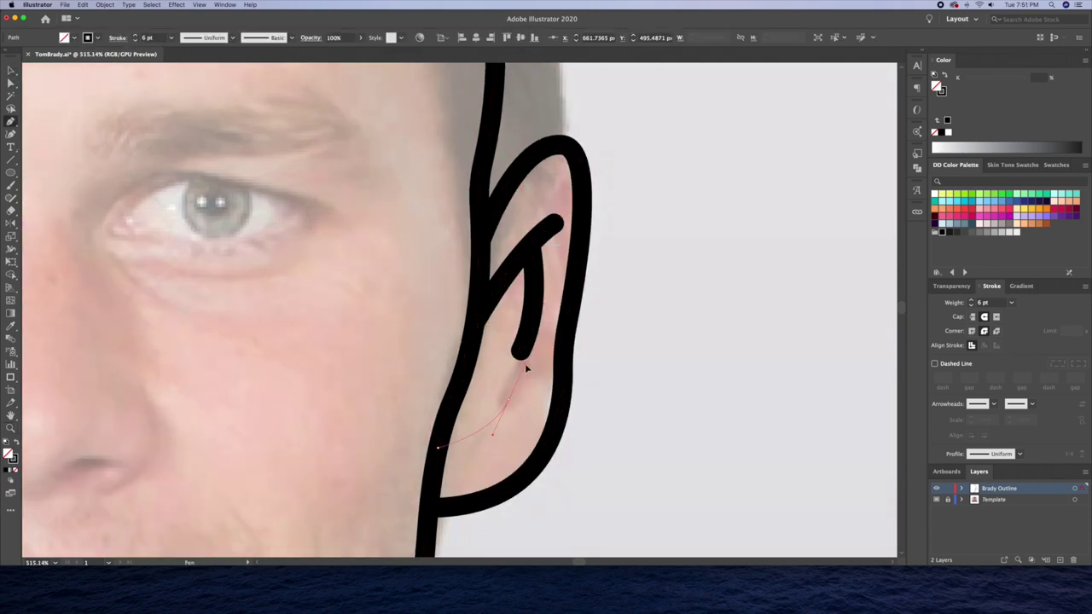
# Taper the diagonal, vertical and lower curved inner-ear strokes with the Width tool.
pyautogui.moveTo(551, 260); pyautogui.dragTo(650, 251)
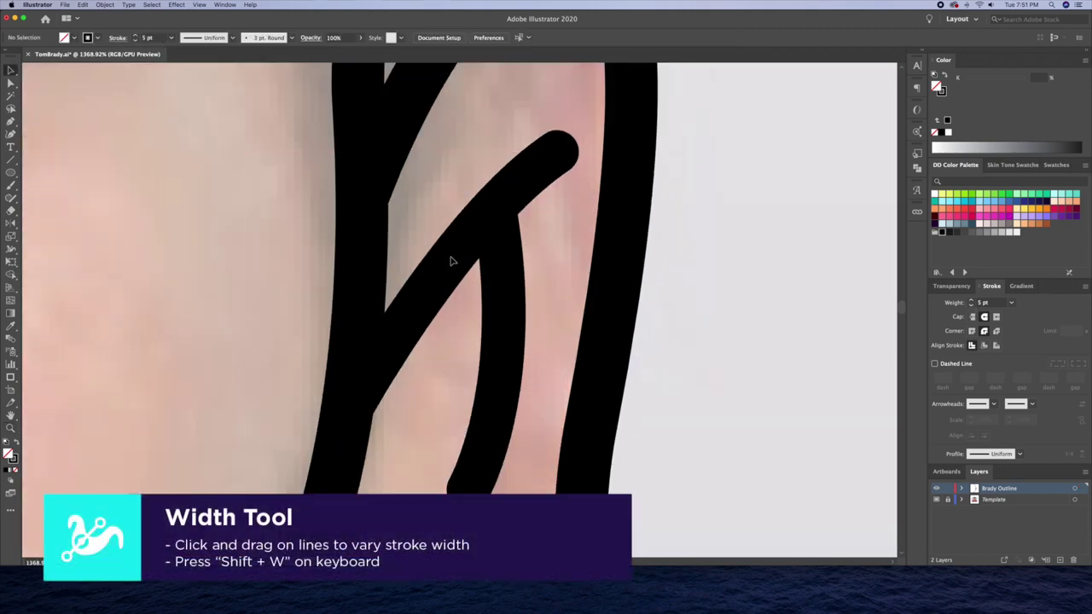
pyautogui.click(452, 262)
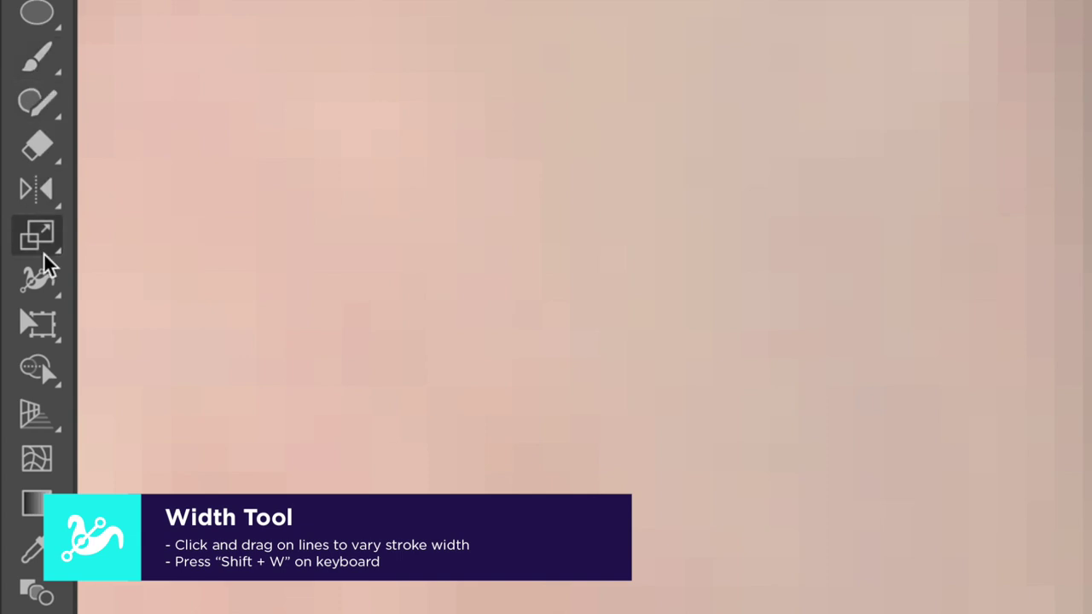
pyautogui.click(17, 282)
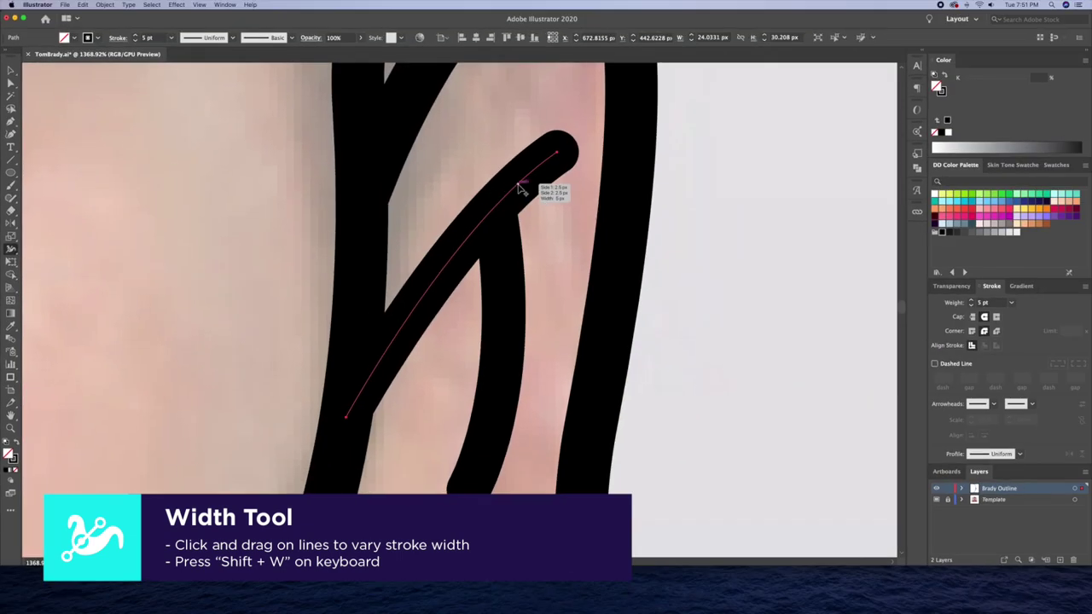
pyautogui.moveTo(519, 183)
pyautogui.mouseDown()
pyautogui.moveTo(531, 204)
pyautogui.moveTo(519, 180)
pyautogui.mouseUp()
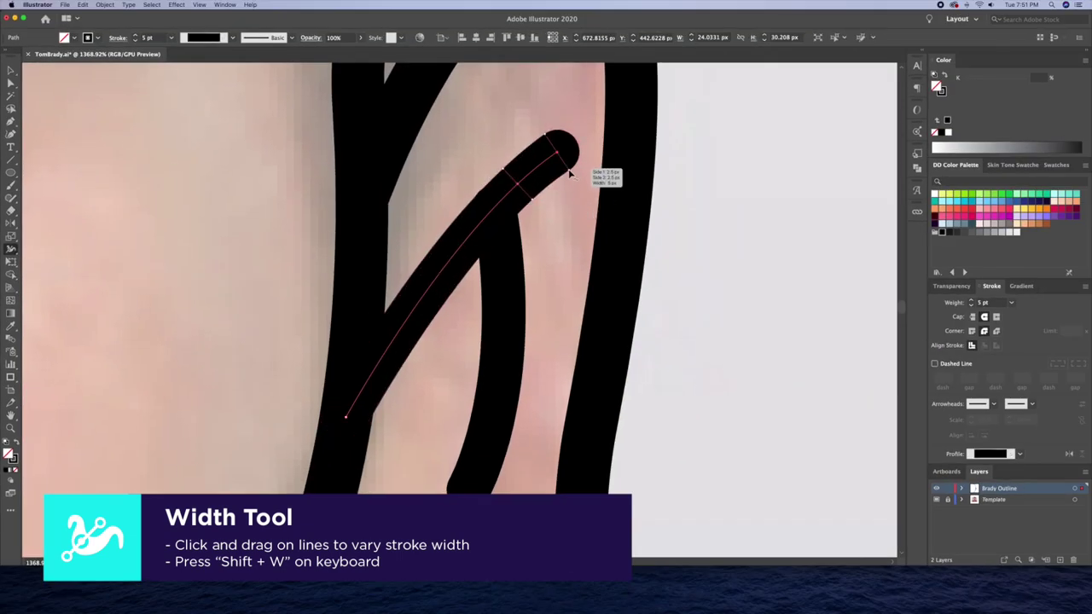
pyautogui.moveTo(515, 297); pyautogui.dragTo(526, 298)
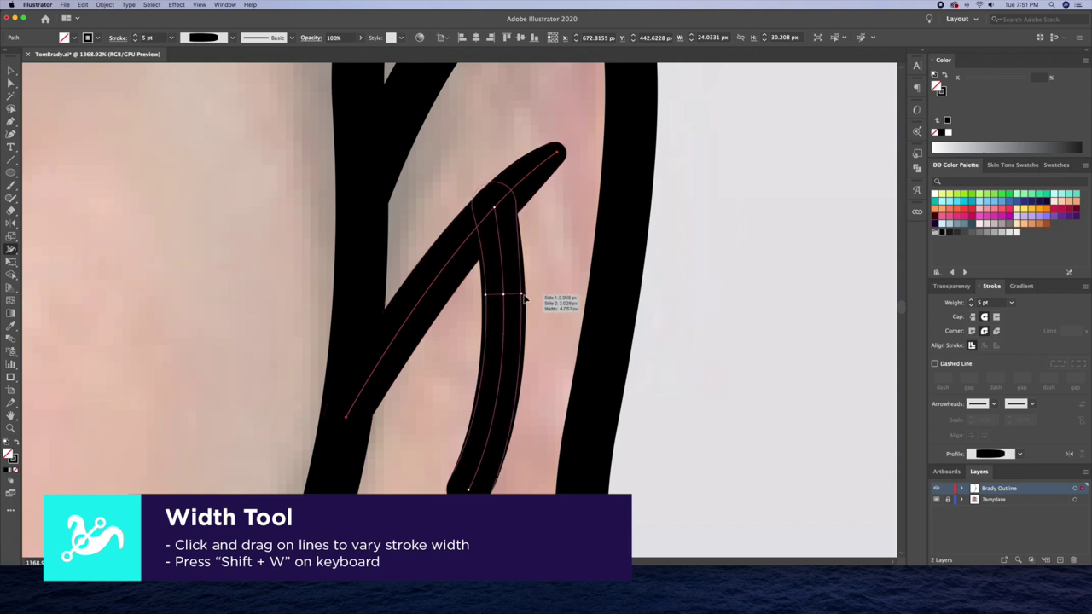
pyautogui.scroll(-5, 441, 324)
pyautogui.moveTo(434, 396); pyautogui.dragTo(441, 415)
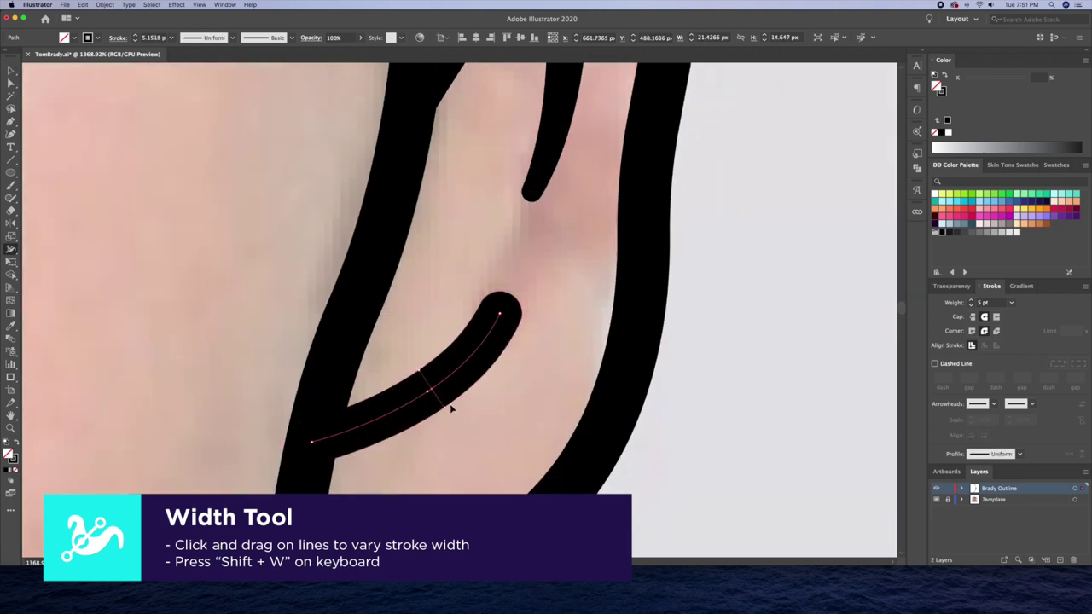
pyautogui.scroll(-3, 444, 354)
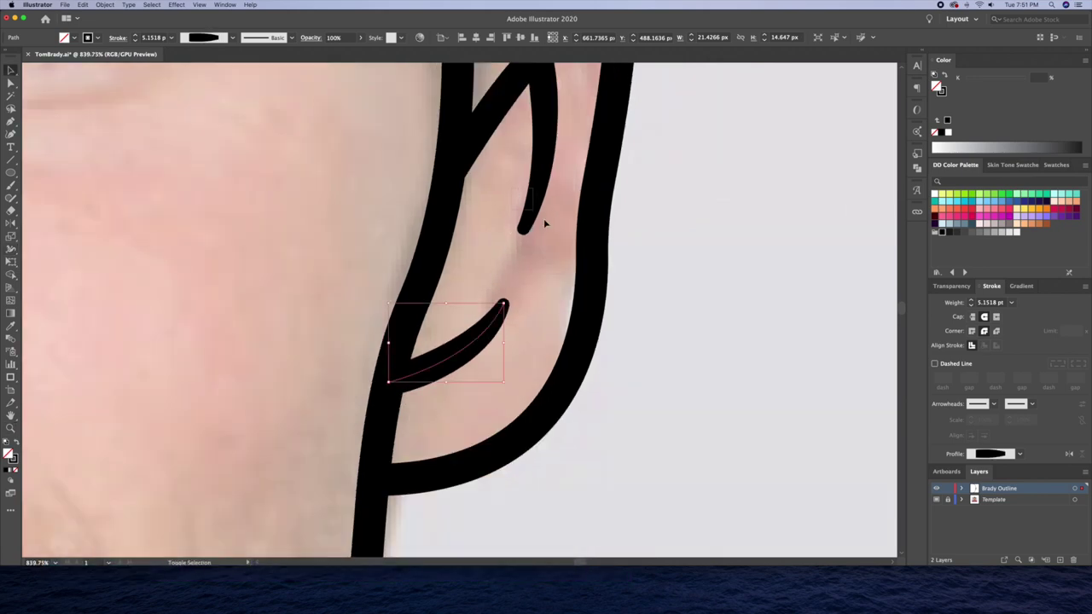
pyautogui.scroll(-2, 444, 354)
pyautogui.scroll(-2, 601, 308)
pyautogui.scroll(2, 601, 307)
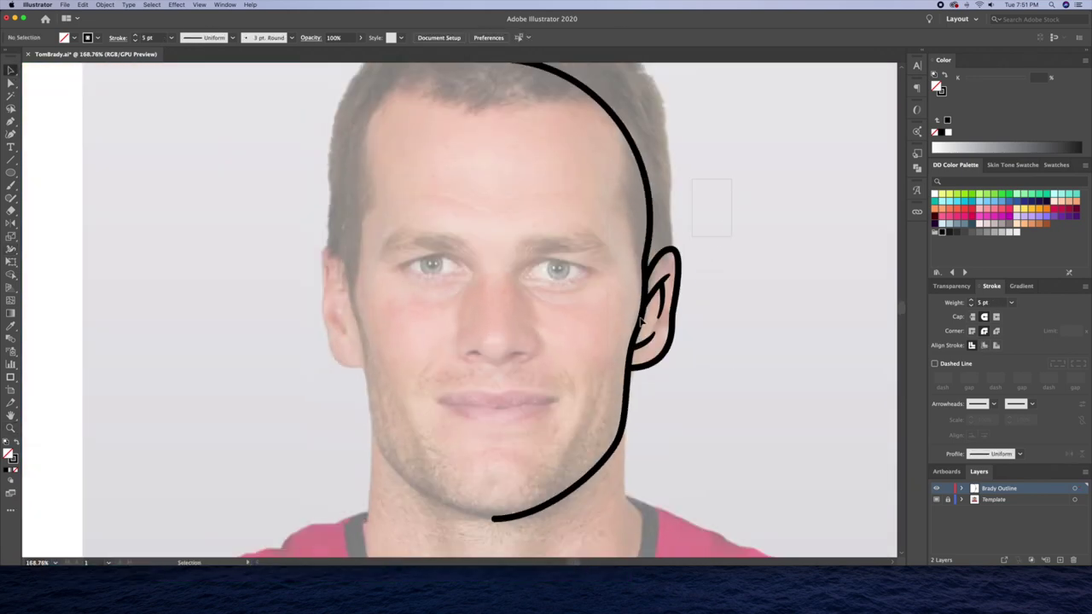
pyautogui.click(626, 365)
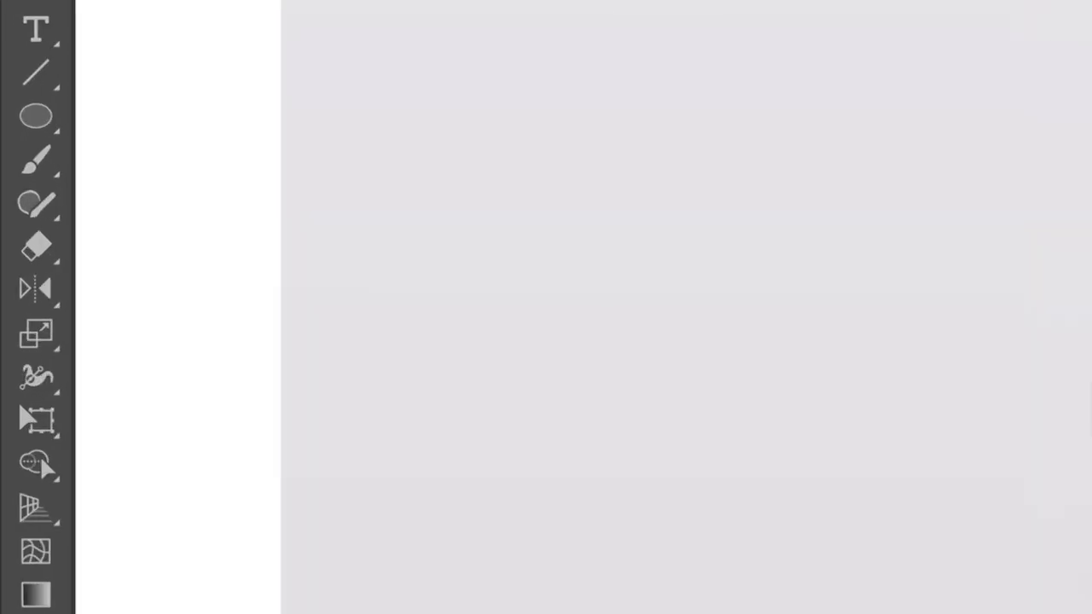
# Reflect a vertical copy of the half-face outline across the face centre.
pyautogui.click(39, 290)
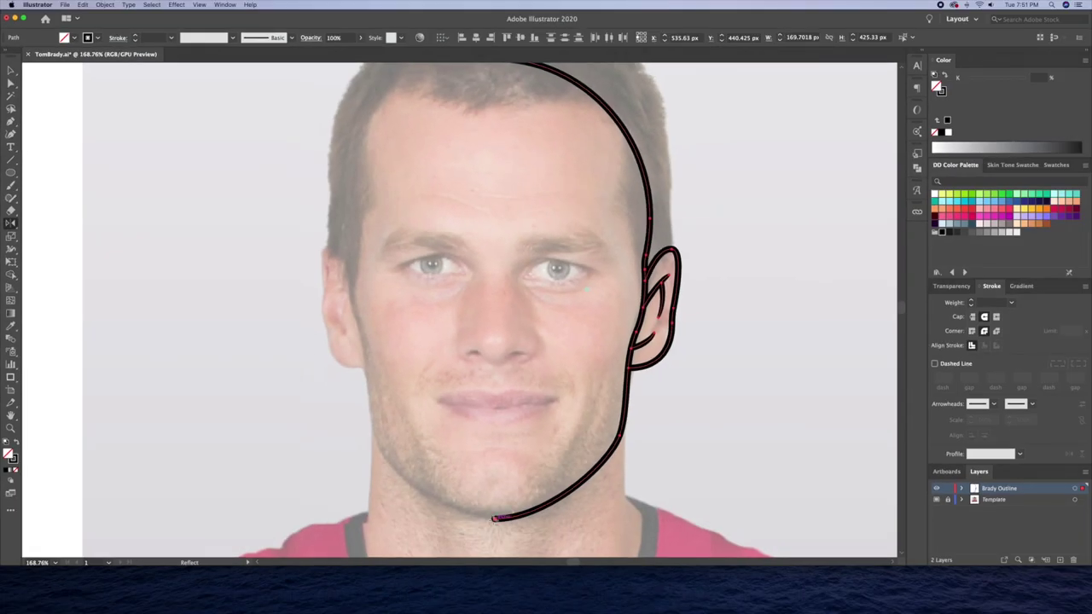
pyautogui.keyDown('alt'); pyautogui.click(495, 518); pyautogui.keyUp('alt')
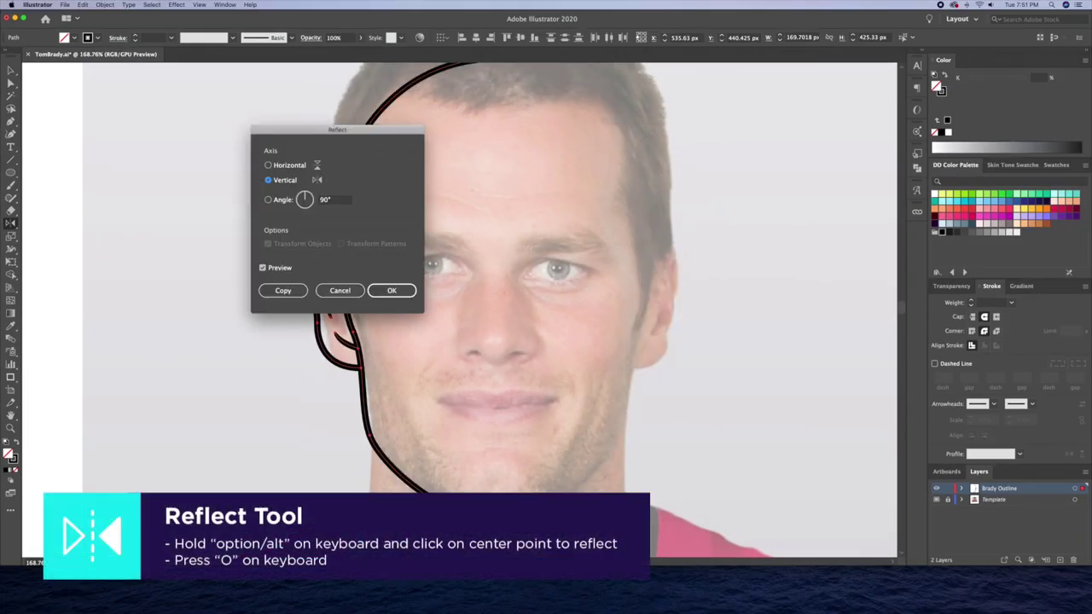
pyautogui.click(283, 290)
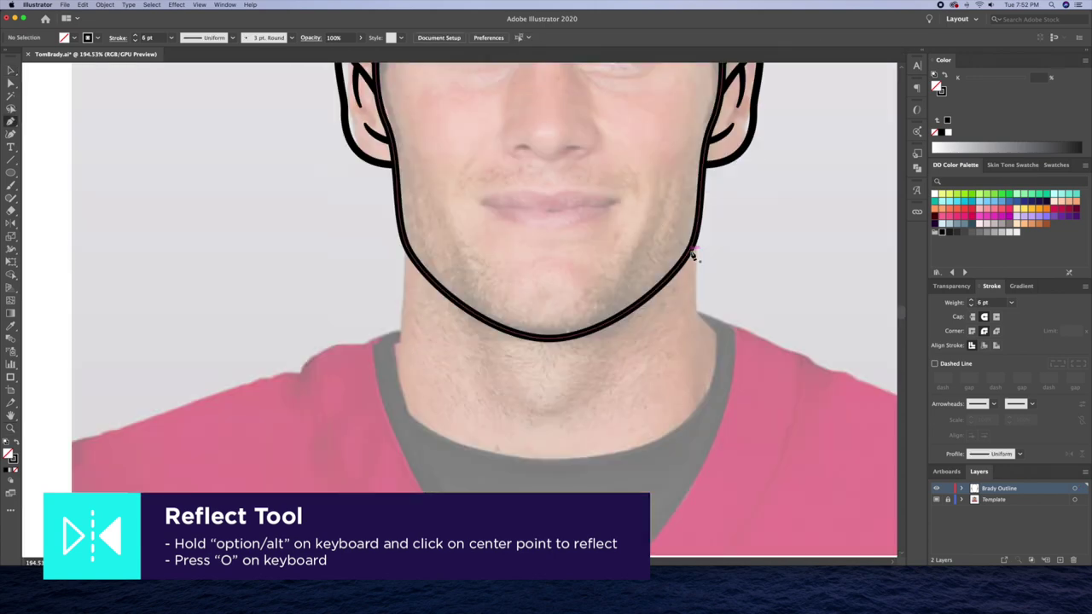
# Draw a tapered neck line below the jaw and mirror it to the other side.
pyautogui.click(693, 254)
pyautogui.keyDown('shift'); pyautogui.click(692, 376); pyautogui.keyUp('shift')
pyautogui.scroll(5, 708, 290)
pyautogui.moveTo(681, 492); pyautogui.dragTo(670, 492)
pyautogui.scroll(-3, 708, 341)
pyautogui.press('o')
pyautogui.keyDown('alt'); pyautogui.click(487, 390); pyautogui.keyUp('alt')
pyautogui.click(283, 290)
# Draw a black curved crease below the chin and taper both its ends.
pyautogui.press('p')
pyautogui.click(455, 495)
pyautogui.click(569, 441)
pyautogui.scroll(-2, 574, 481)
pyautogui.click(715, 282)
pyautogui.moveTo(541, 435); pyautogui.dragTo(519, 442)
pyautogui.scroll(3, 546, 436)
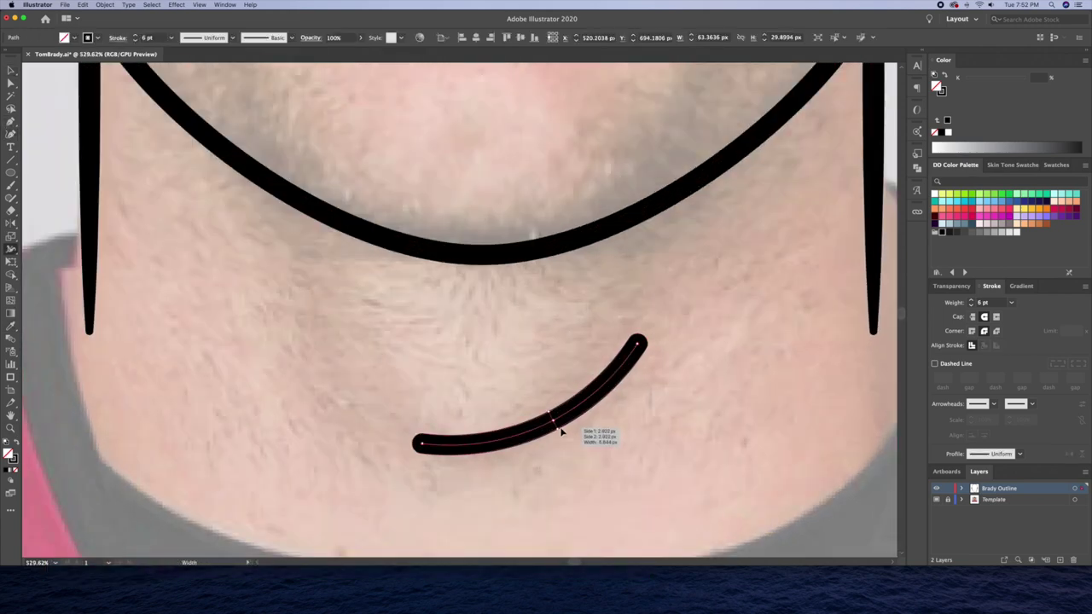
pyautogui.moveTo(639, 342); pyautogui.dragTo(635, 346)
pyautogui.moveTo(424, 445); pyautogui.dragTo(424, 441)
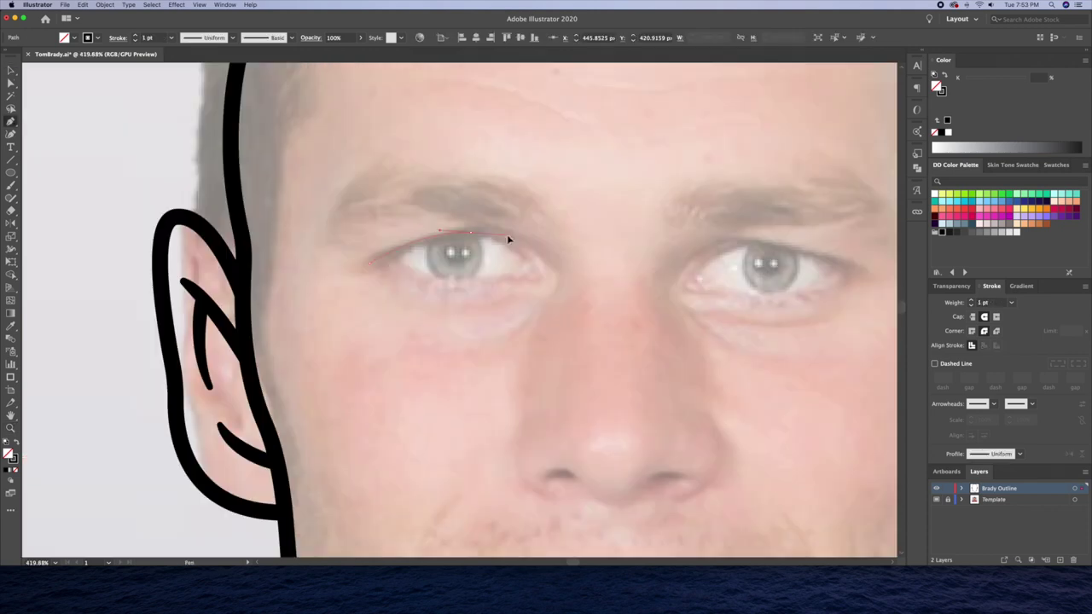
# Draw the eye outline with a tapered lower lid, then add the iris and black pupil.
pyautogui.click(536, 282)
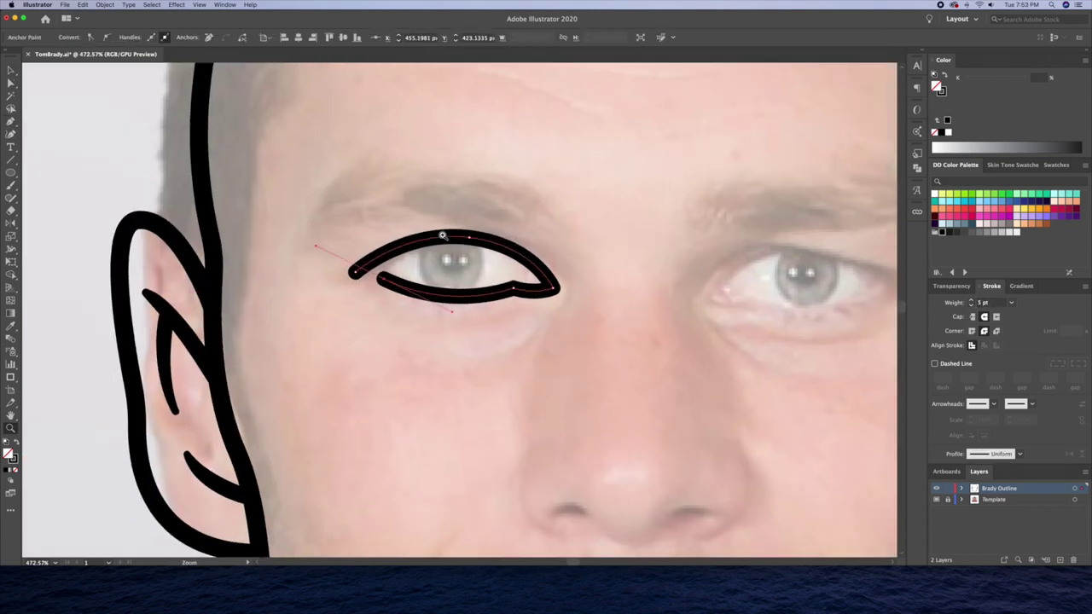
pyautogui.moveTo(382, 280); pyautogui.dragTo(402, 293)
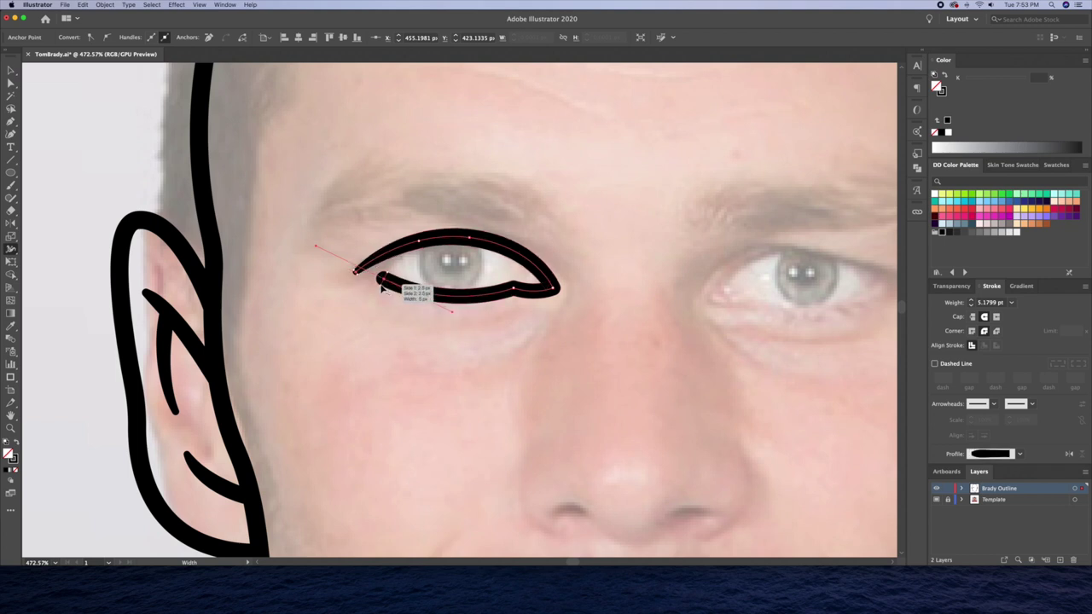
pyautogui.press('v')
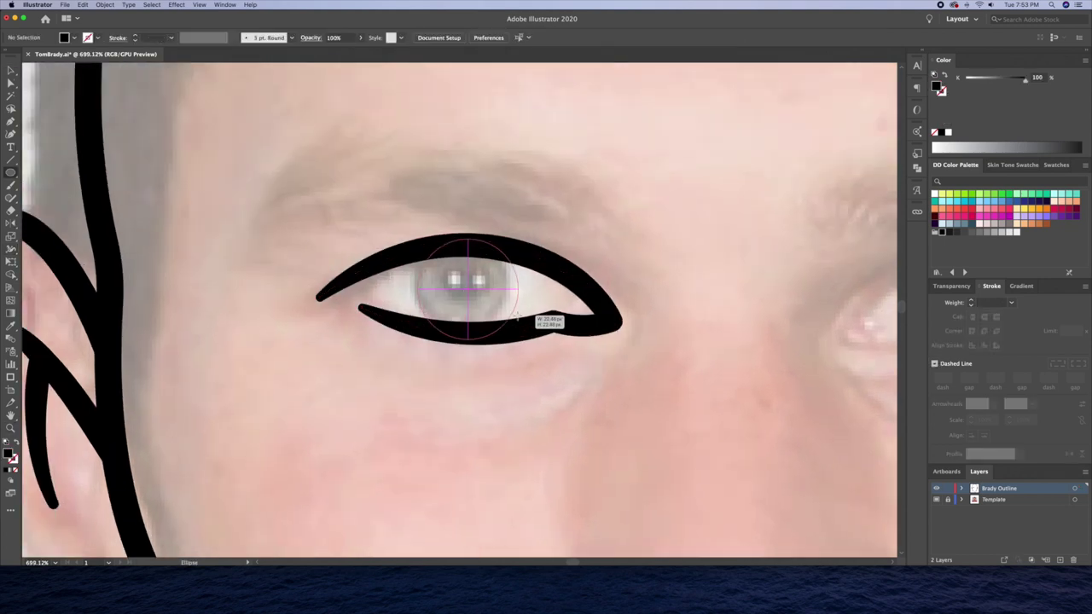
pyautogui.moveTo(518, 316); pyautogui.dragTo(518, 315)
pyautogui.press('v')
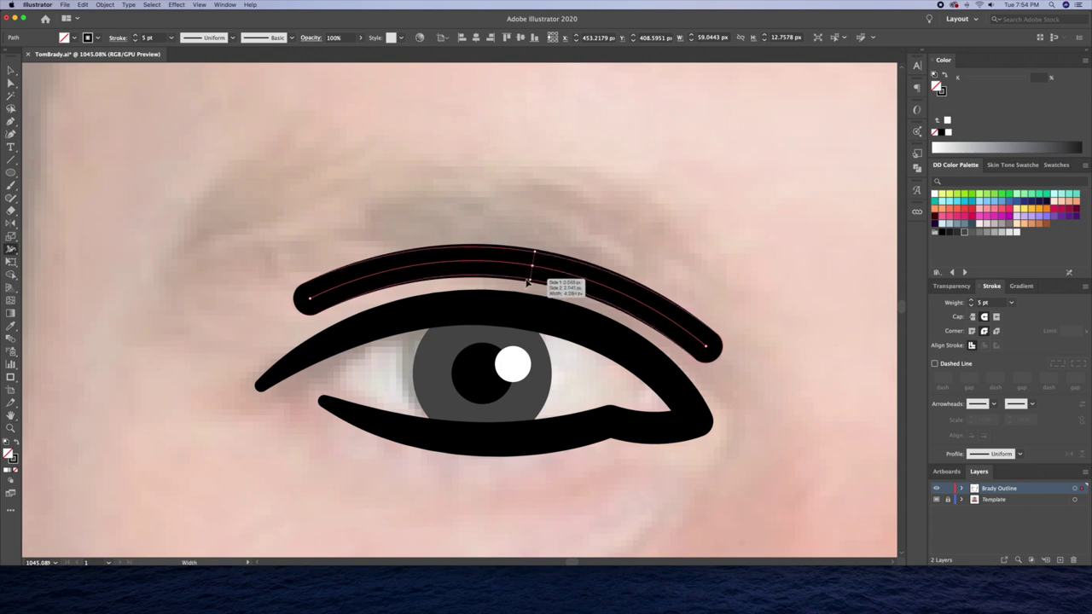
# Add a lid crease and a curved under-eye line, both tapered at the ends.
pyautogui.moveTo(317, 316); pyautogui.dragTo(307, 300)
pyautogui.moveTo(712, 353); pyautogui.dragTo(707, 346)
pyautogui.click(707, 369)
pyautogui.moveTo(613, 442); pyautogui.dragTo(695, 415)
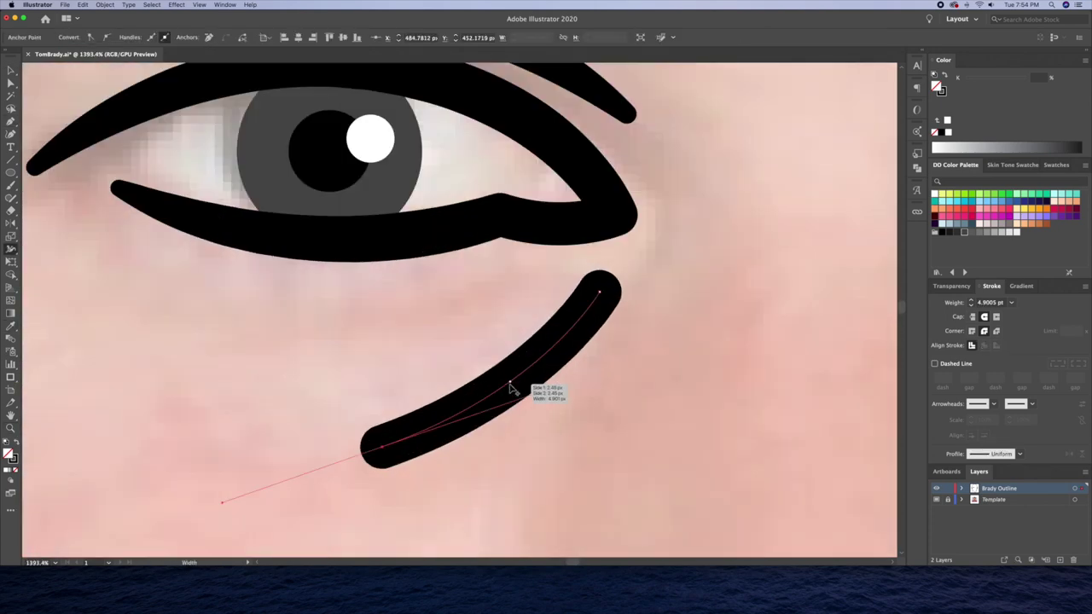
pyautogui.moveTo(600, 292); pyautogui.dragTo(587, 290)
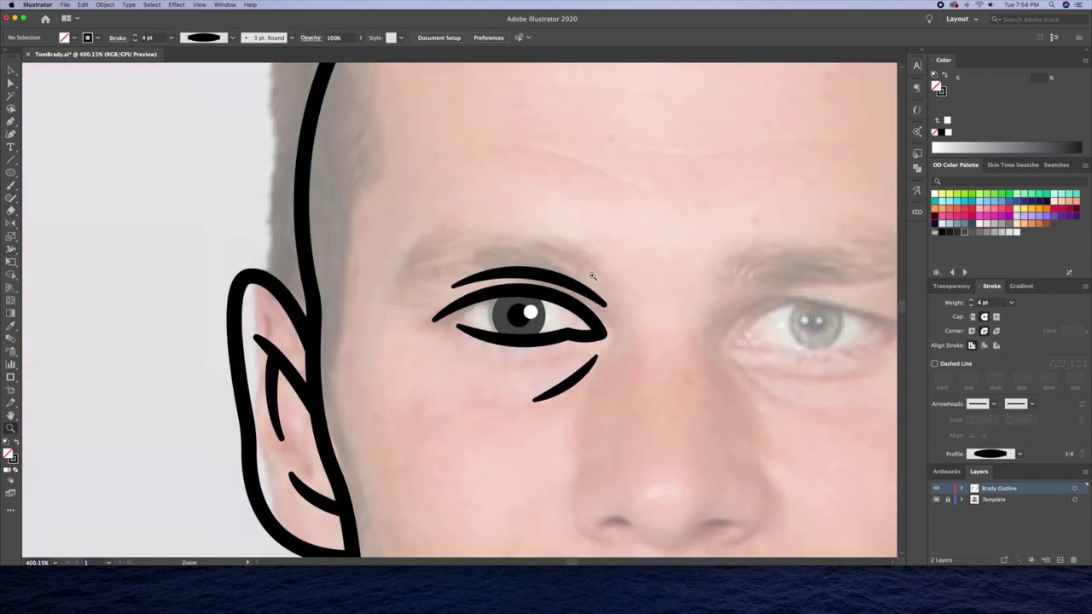
# Pen a closed filled eyebrow shape, then place a small circle over the nose tip.
pyautogui.press('p')
pyautogui.click(609, 290)
pyautogui.click(569, 241)
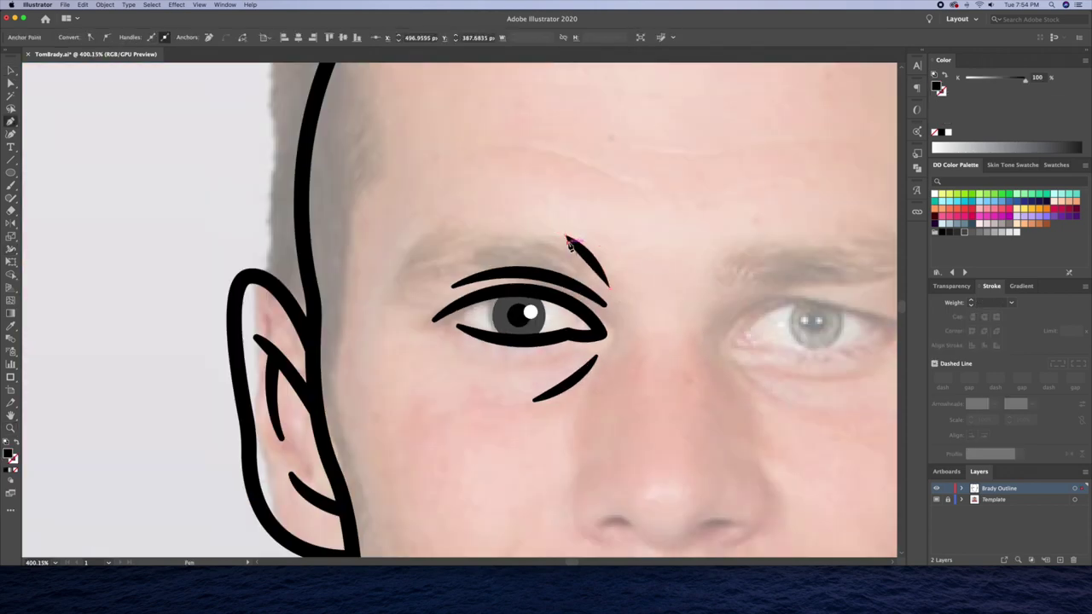
pyautogui.moveTo(414, 251); pyautogui.dragTo(412, 260)
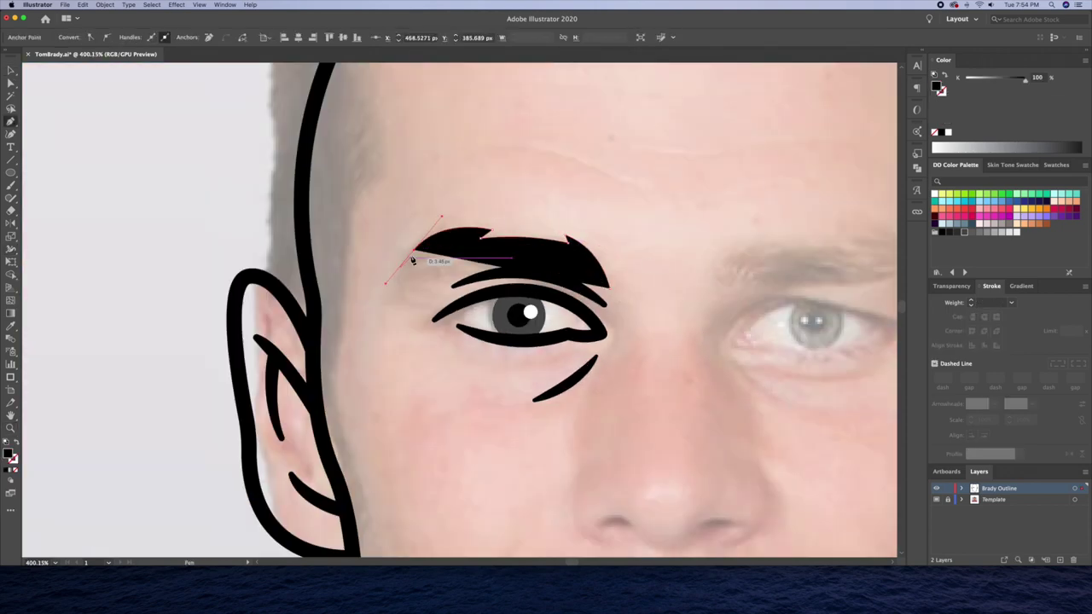
pyautogui.click(393, 296)
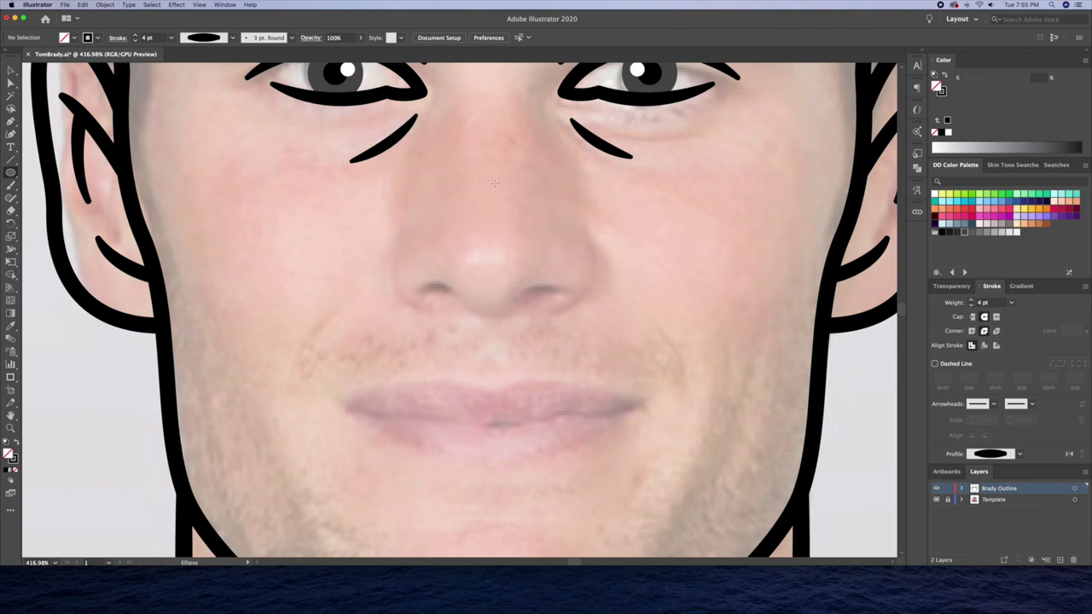
pyautogui.moveTo(527, 205); pyautogui.dragTo(526, 217)
pyautogui.moveTo(493, 182)
pyautogui.mouseDown()
pyautogui.moveTo(492, 278)
pyautogui.moveTo(421, 297)
pyautogui.mouseUp()
# Join the two arcs into one wave, thicken its stroke, and taper its ends with the Width tool.
pyautogui.press('a')
pyautogui.scroll(2, 482, 346)
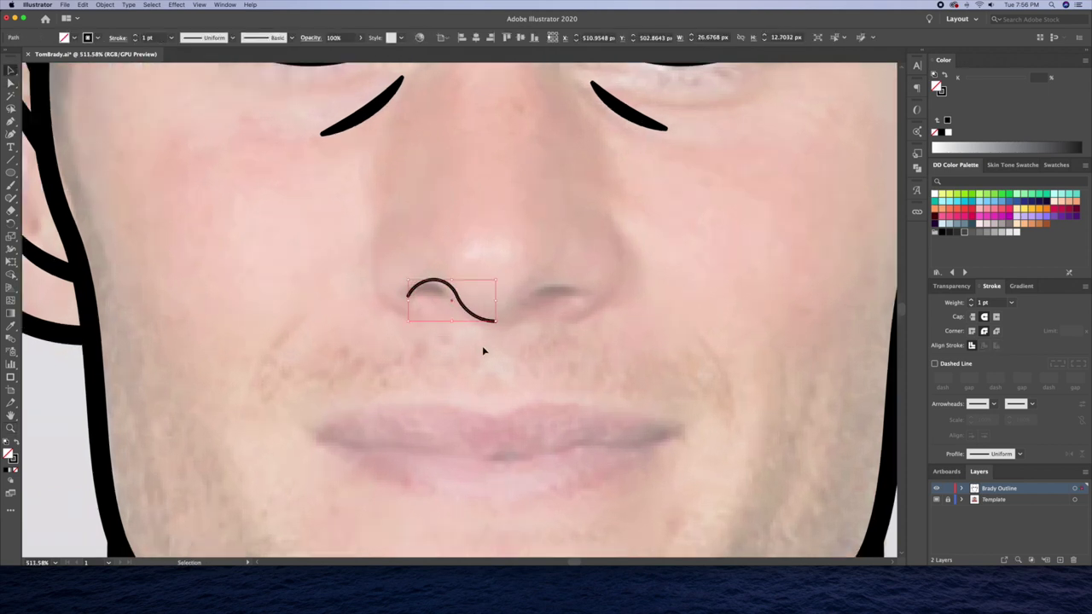
pyautogui.rightClick(500, 323)
pyautogui.click(531, 387)
pyautogui.click(970, 299)
pyautogui.scroll(3, 512, 369)
pyautogui.moveTo(510, 369); pyautogui.dragTo(512, 378)
pyautogui.moveTo(653, 327); pyautogui.dragTo(646, 336)
pyautogui.moveTo(375, 328); pyautogui.dragTo(402, 336)
pyautogui.press('v')
pyautogui.click(412, 365)
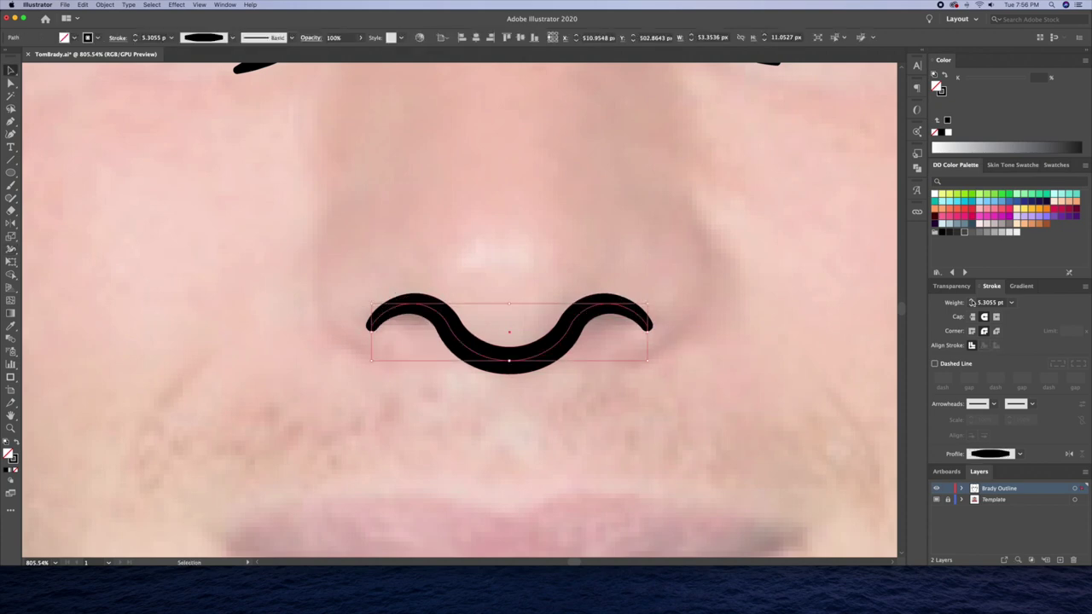
# Draw the curved nostril side line with a rounded lower corner.
pyautogui.scroll(-3, 355, 361)
pyautogui.scroll(-2, 378, 239)
pyautogui.scroll(5, 501, 325)
pyautogui.press('p')
pyautogui.click(468, 381)
pyautogui.click(409, 345)
pyautogui.click(408, 278)
pyautogui.click(448, 201)
pyautogui.scroll(2, 451, 267)
pyautogui.moveTo(409, 402)
pyautogui.mouseDown()
pyautogui.moveTo(380, 363)
pyautogui.moveTo(425, 408)
pyautogui.mouseUp()
# Thicken the nostril side line and taper both its ends.
pyautogui.hotkey('shift', 'w')
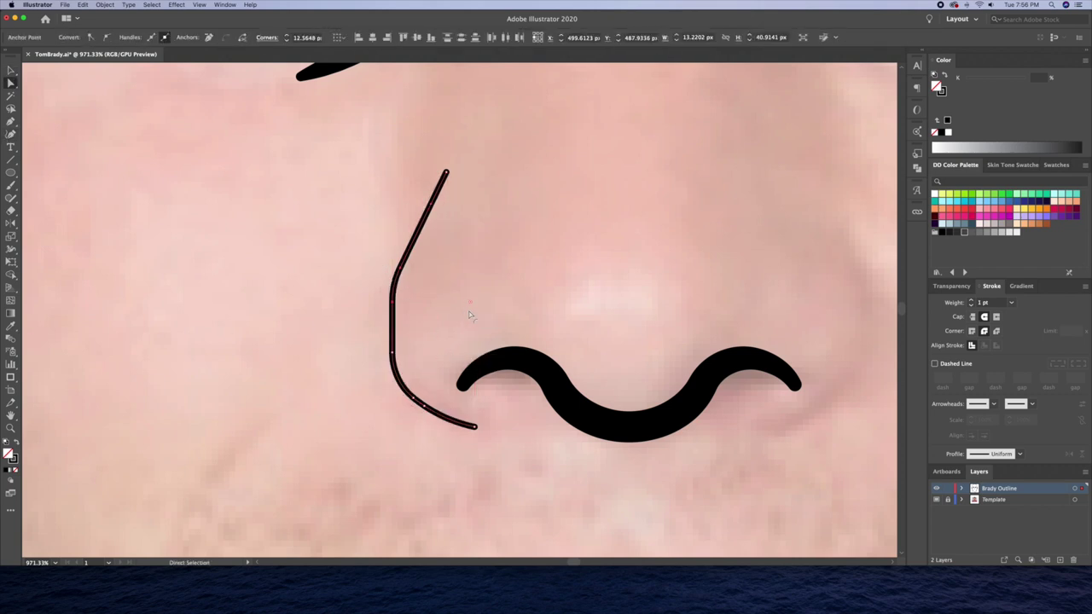
pyautogui.moveTo(392, 332); pyautogui.dragTo(412, 333)
pyautogui.moveTo(461, 186); pyautogui.dragTo(447, 175)
pyautogui.moveTo(476, 434); pyautogui.dragTo(475, 424)
pyautogui.click(517, 295)
pyautogui.press('z')
pyautogui.moveTo(410, 270)
pyautogui.mouseDown()
pyautogui.moveTo(367, 270)
pyautogui.moveTo(450, 324)
pyautogui.mouseUp()
# Mirror a copy of the nostril side line to the right side of the nose.
pyautogui.press('v')
pyautogui.click(376, 358)
pyautogui.keyDown('alt'); pyautogui.click(504, 420); pyautogui.keyUp('alt')
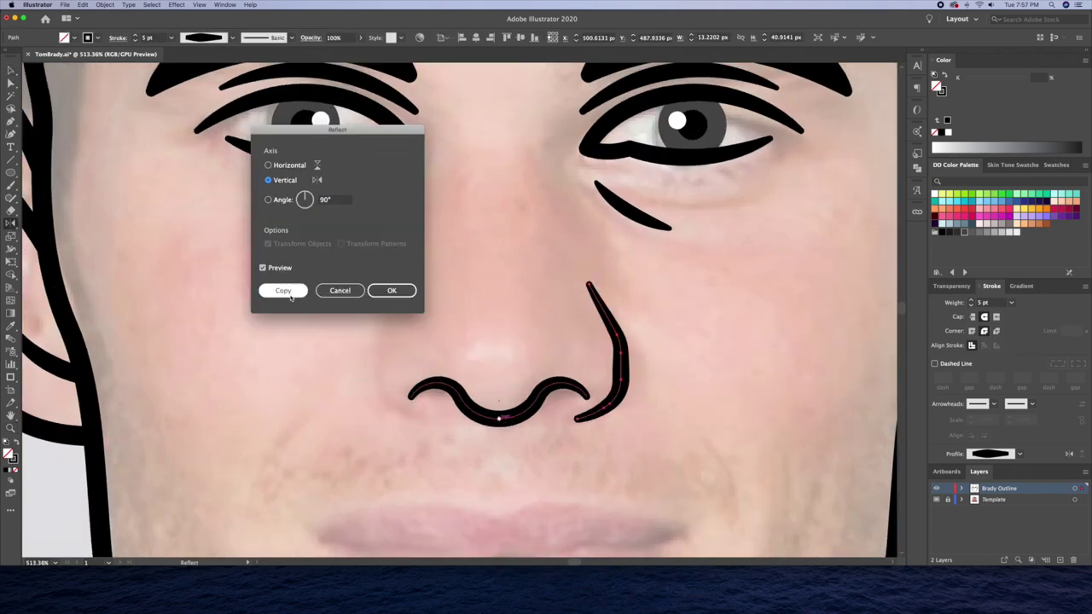
pyautogui.click(283, 290)
pyautogui.scroll(3, 452, 256)
pyautogui.press('p')
pyautogui.click(453, 230)
# Draw the nose bridge line and bend its middle outward.
pyautogui.click(461, 259)
pyautogui.click(435, 393)
pyautogui.press('a')
pyautogui.scroll(3, 406, 263)
pyautogui.click(484, 223)
pyautogui.click(487, 263)
pyautogui.moveTo(487, 264)
pyautogui.mouseDown()
pyautogui.moveTo(502, 261)
pyautogui.moveTo(487, 309)
pyautogui.mouseUp()
# Taper both ends of the bridge line and mirror a copy to the right side.
pyautogui.hotkey('shift', 'w')
pyautogui.moveTo(467, 462); pyautogui.dragTo(455, 461)
pyautogui.moveTo(491, 218); pyautogui.dragTo(480, 213)
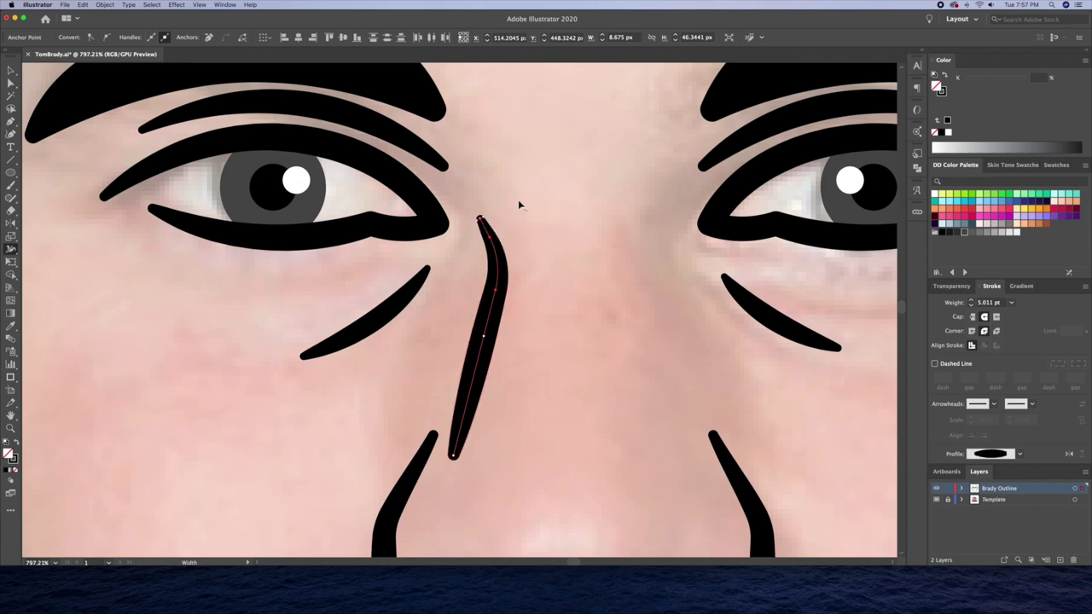
pyautogui.press('v')
pyautogui.scroll(-2, 530, 304)
pyautogui.press('o')
pyautogui.keyDown('alt'); pyautogui.click(570, 441); pyautogui.keyUp('alt')
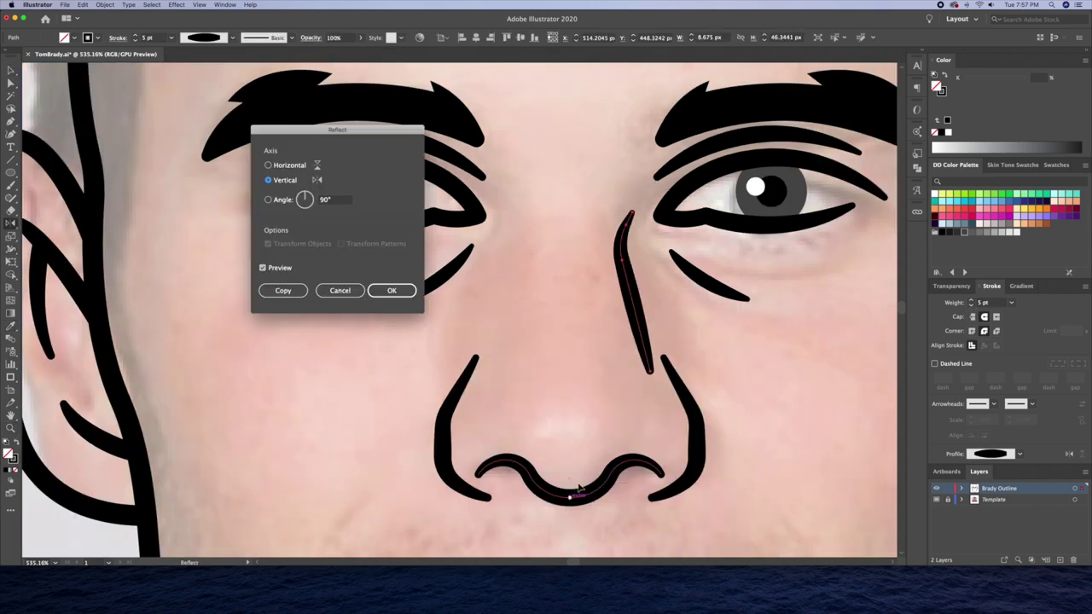
pyautogui.click(285, 286)
# Adjust the top and bottom endpoints of the right bridge line.
pyautogui.scroll(1, 529, 299)
pyautogui.press('a')
pyautogui.click(624, 273)
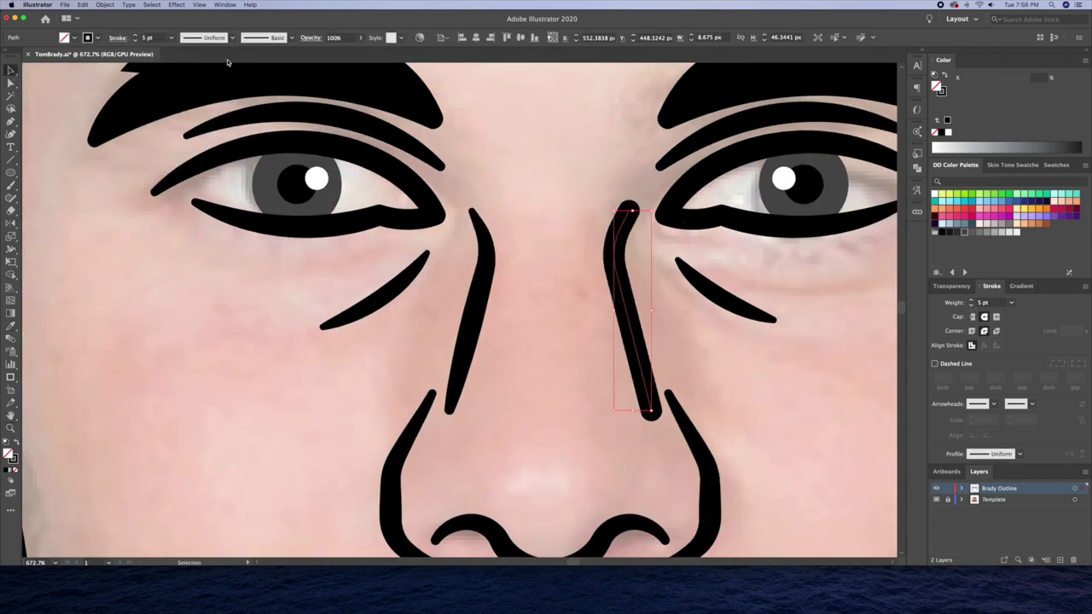
pyautogui.moveTo(629, 213); pyautogui.dragTo(620, 223)
pyautogui.moveTo(652, 414); pyautogui.dragTo(646, 389)
pyautogui.hotkey('shift', 'w')
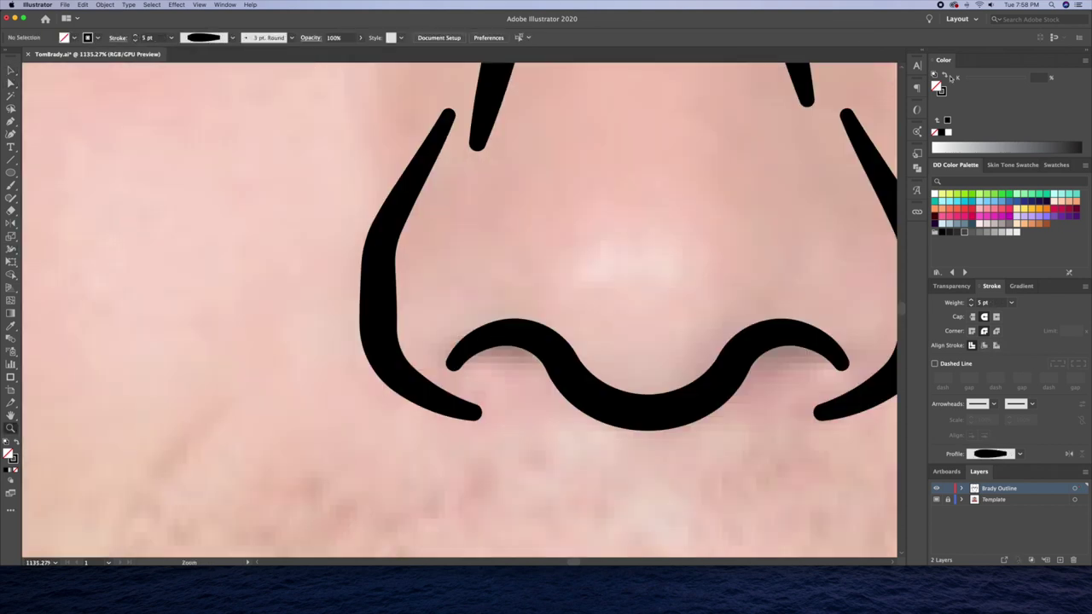
# Draw the curved left nostril fill shape, then zoom out to the whole face.
pyautogui.press('p')
pyautogui.click(472, 353)
pyautogui.moveTo(611, 368); pyautogui.dragTo(508, 342)
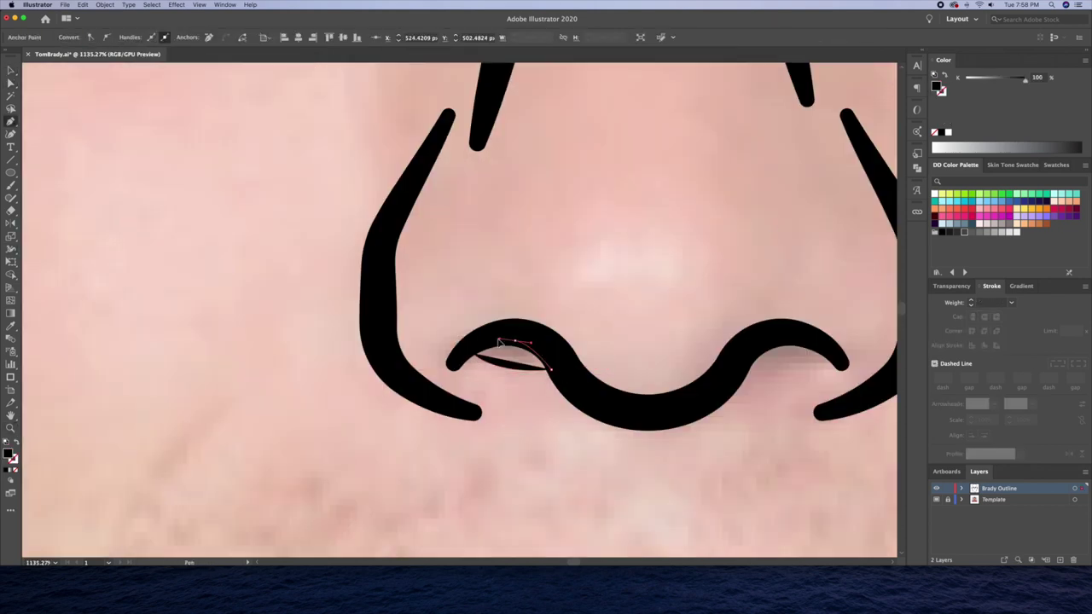
pyautogui.hotkey('ctrl', 'shift', 'a')
pyautogui.press('z')
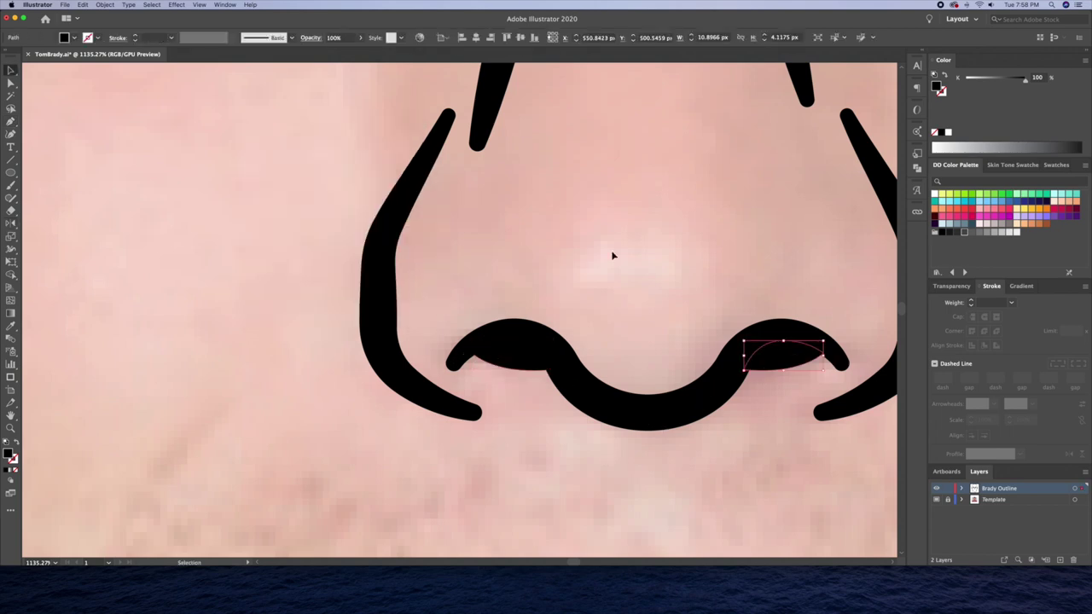
pyautogui.moveTo(646, 415); pyautogui.dragTo(577, 328)
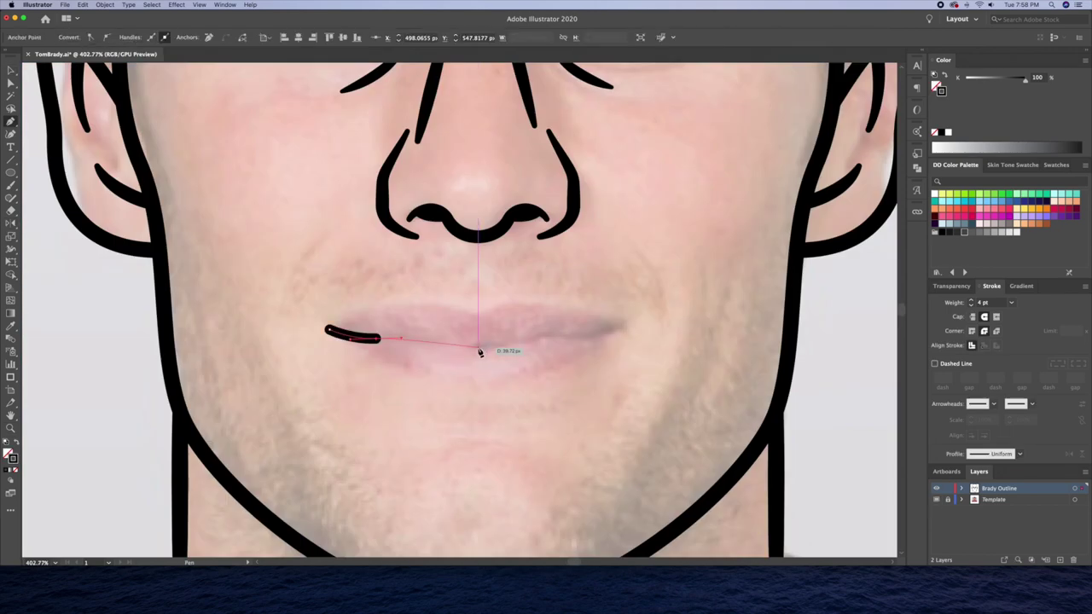
# Finish the left lip-line half and draw the three-point lower lip line.
pyautogui.click(478, 347)
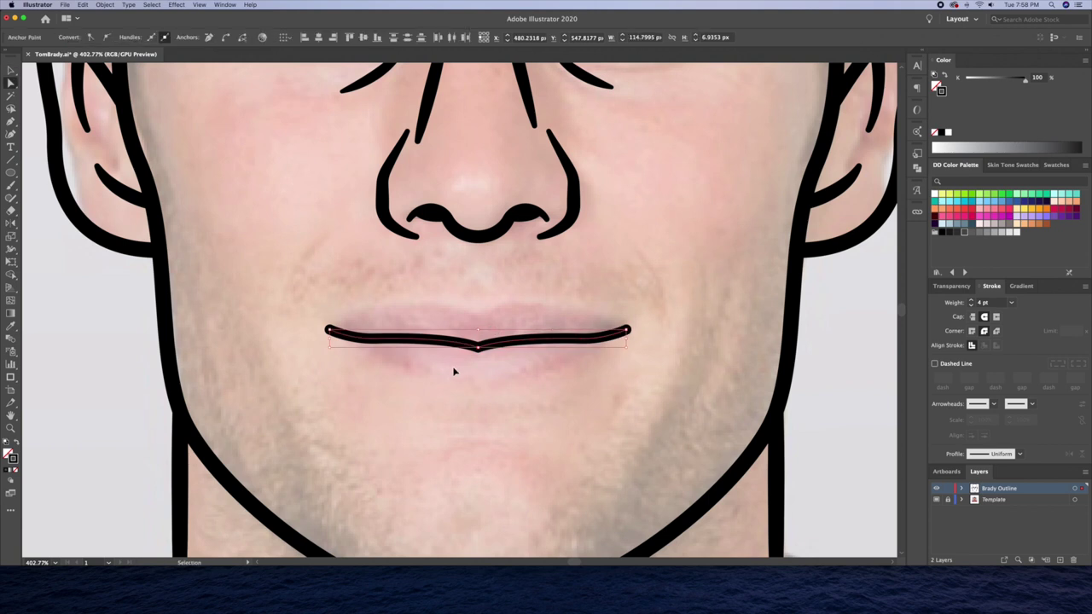
pyautogui.hotkey('ctrl', '=')
pyautogui.press('p')
pyautogui.click(312, 346)
pyautogui.click(395, 390)
pyautogui.click(493, 390)
pyautogui.press('v')
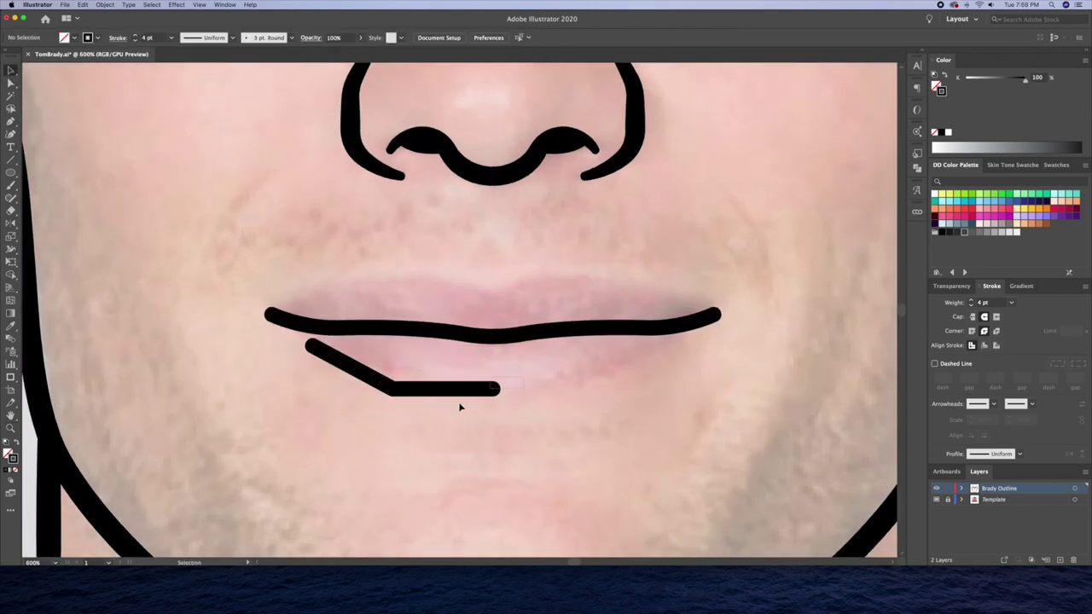
# Round the lower lip's corners, flatten its bottom, and taper both ends.
pyautogui.press('a')
pyautogui.moveTo(588, 381); pyautogui.dragTo(565, 237)
pyautogui.moveTo(433, 402); pyautogui.dragTo(432, 391)
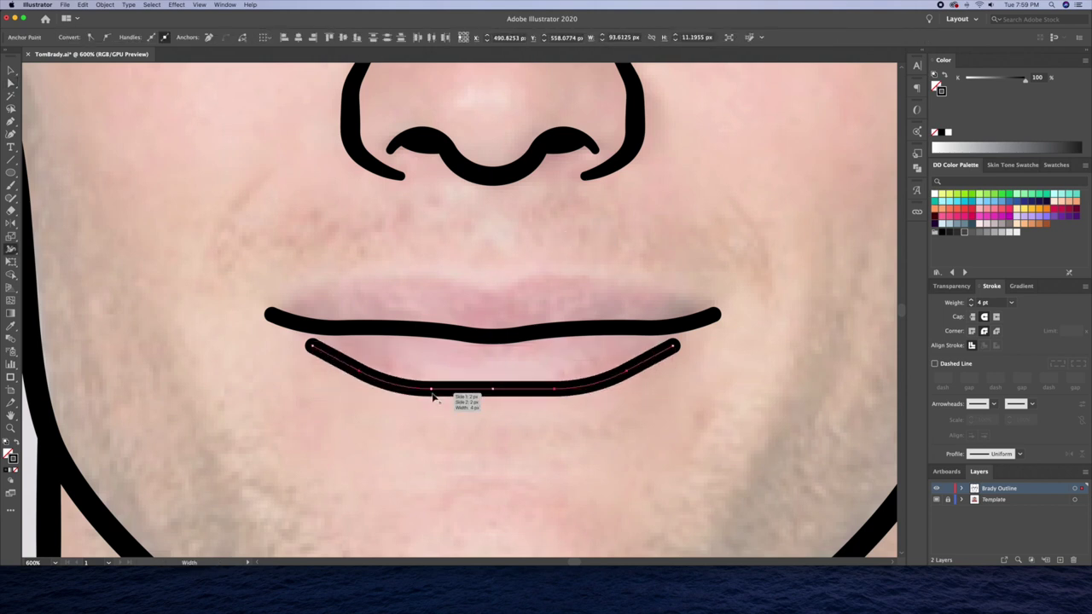
pyautogui.hotkey('shift', 'w')
pyautogui.moveTo(673, 345); pyautogui.dragTo(681, 350)
pyautogui.moveTo(312, 345); pyautogui.dragTo(318, 347)
pyautogui.press('v')
pyautogui.hotkey('ctrl', 'shift', 'a')
# Taper both ends of the upper lip line with the Width tool.
pyautogui.hotkey('shift', 'w')
pyautogui.moveTo(516, 335); pyautogui.dragTo(516, 332)
pyautogui.moveTo(716, 321); pyautogui.dragTo(719, 318)
pyautogui.moveTo(271, 316); pyautogui.dragTo(275, 317)
pyautogui.hotkey('ctrl', 'shift', 'a')
# Draw half the upper lip, mirror it, and unite the halves in Pathfinder.
pyautogui.scroll(1, 464, 264)
pyautogui.press('p')
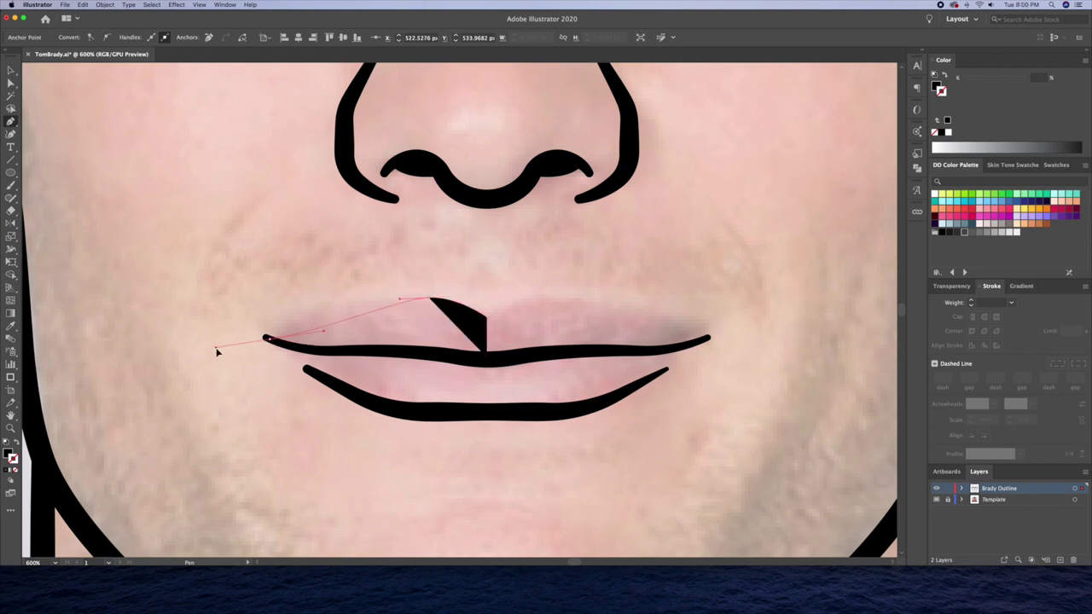
pyautogui.moveTo(393, 298); pyautogui.dragTo(330, 302)
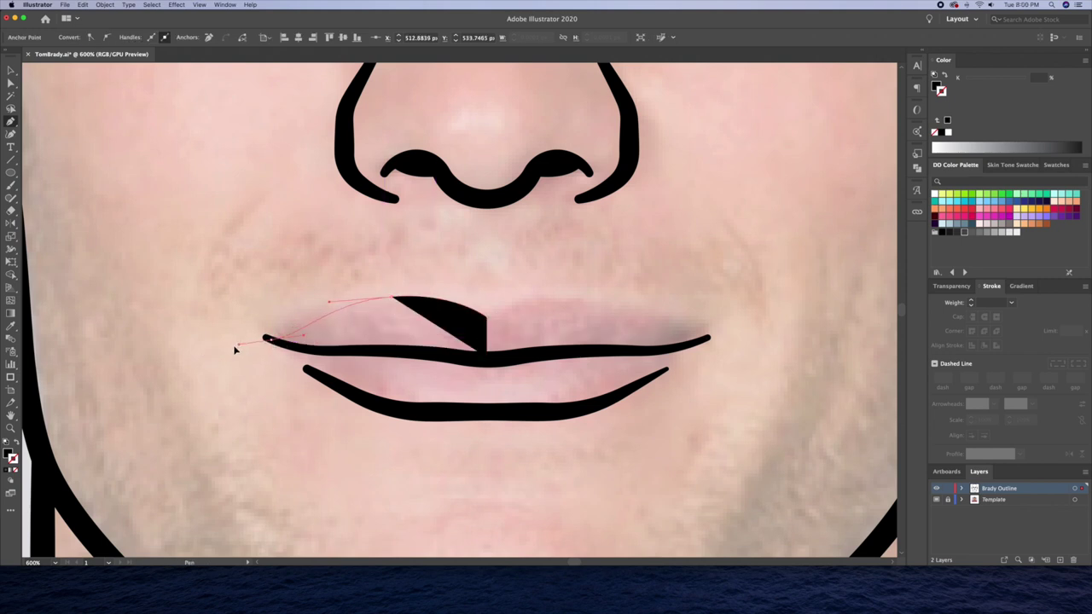
pyautogui.moveTo(236, 349); pyautogui.dragTo(209, 348)
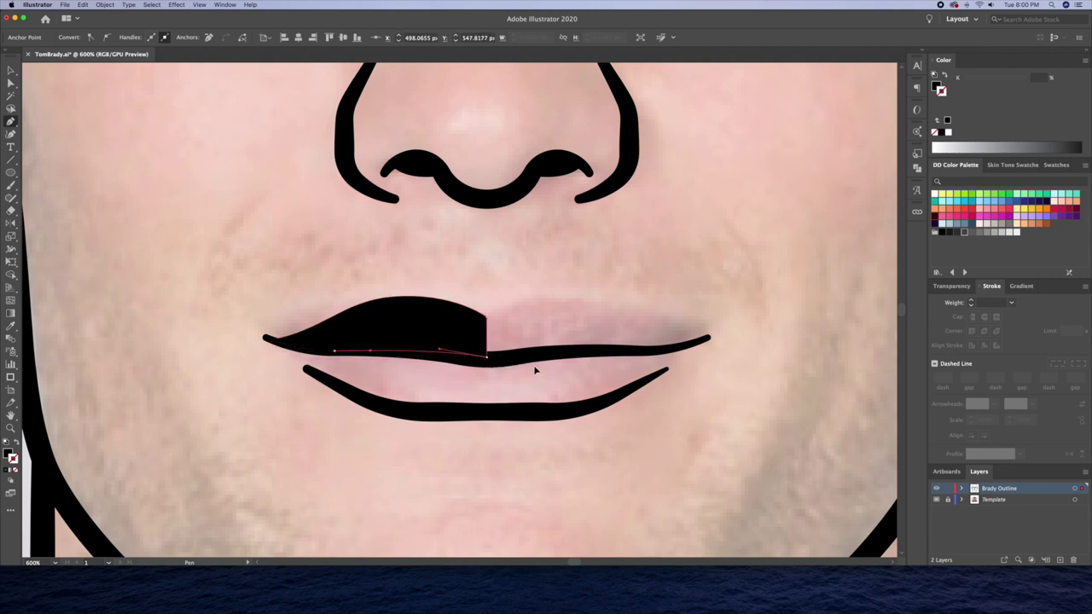
pyautogui.click(464, 329)
pyautogui.keyDown('alt'); pyautogui.click(494, 341); pyautogui.keyUp('alt')
pyautogui.click(918, 170)
pyautogui.click(786, 176)
pyautogui.click(917, 170)
pyautogui.moveTo(487, 297); pyautogui.dragTo(490, 301)
# Draw a short line below the lips and give it the lip's black style.
pyautogui.keyDown('alt'); pyautogui.scroll(-3, 546, 341); pyautogui.keyUp('alt')
pyautogui.keyDown('alt'); pyautogui.scroll(-3, 546, 341); pyautogui.keyUp('alt')
pyautogui.keyDown('alt'); pyautogui.scroll(5, 475, 385); pyautogui.keyUp('alt')
pyautogui.press('p')
pyautogui.click(475, 385)
pyautogui.click(631, 385)
pyautogui.press('i')
pyautogui.click(581, 295)
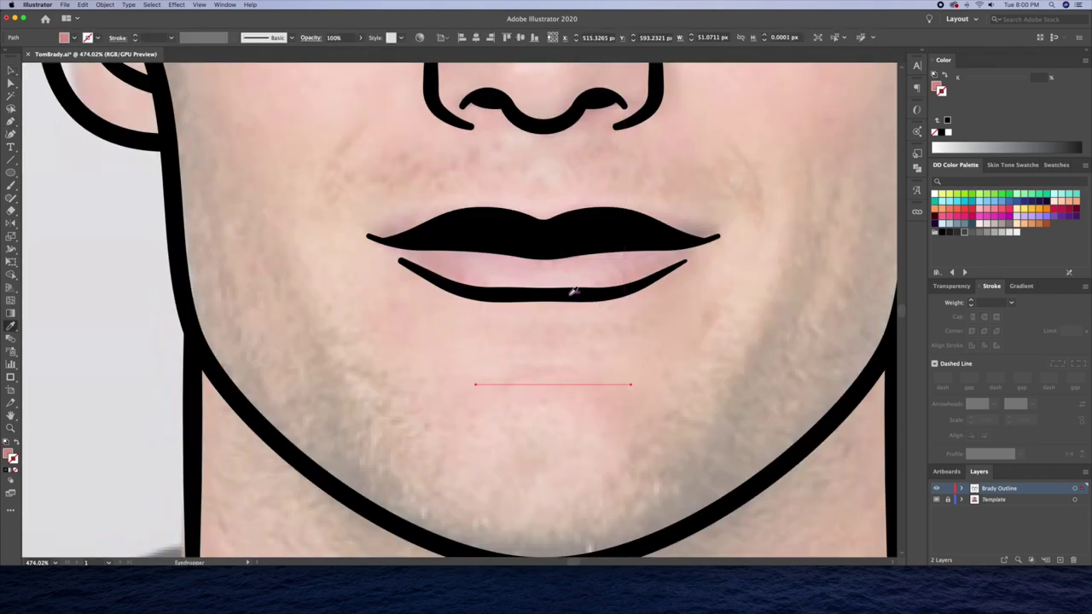
# Turn the chin line's fill into a stroke, apply an Arc warp, and expand it.
pyautogui.hotkey('shift', 'x')
pyautogui.moveTo(645, 374); pyautogui.dragTo(593, 325)
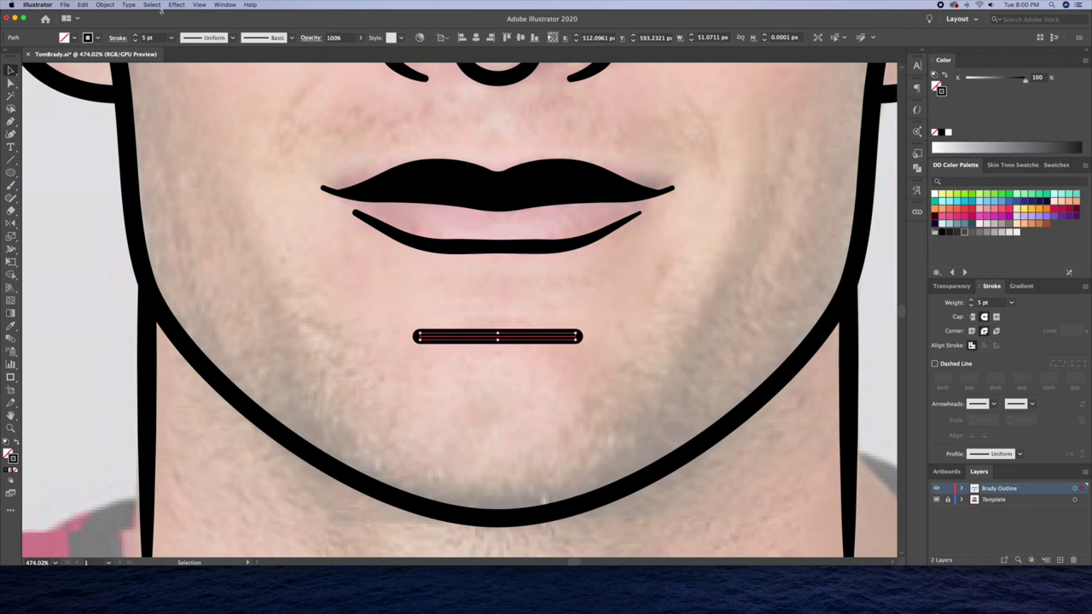
pyautogui.click(176, 4)
pyautogui.click(307, 132)
pyautogui.press('Return')
pyautogui.click(105, 4)
pyautogui.click(128, 107)
# Widen the chin curve's middle and taper both its ends.
pyautogui.press('z')
pyautogui.click(529, 315)
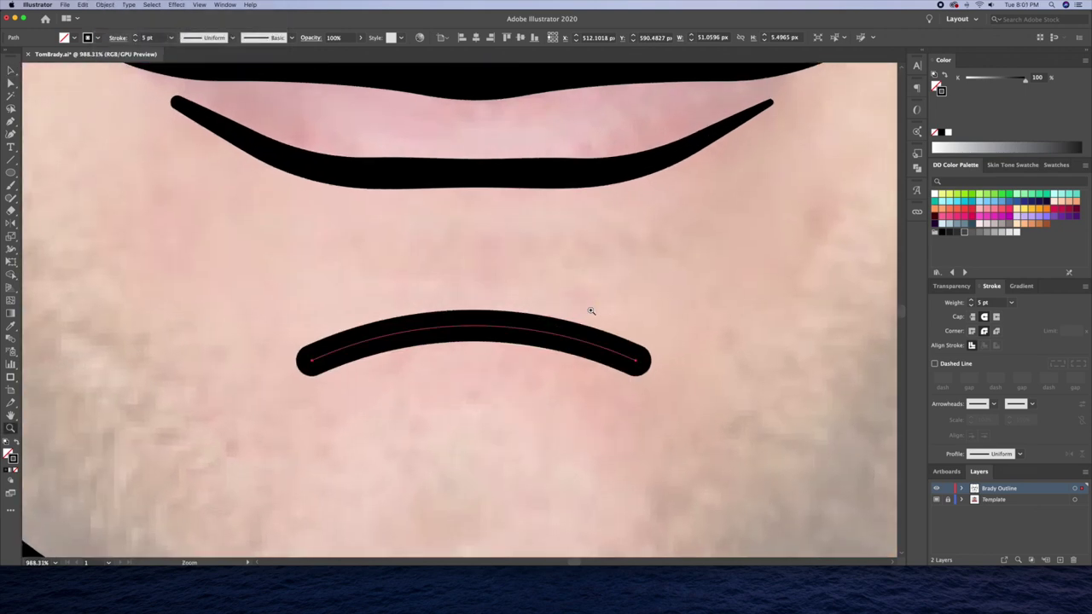
pyautogui.moveTo(482, 331); pyautogui.dragTo(476, 341)
pyautogui.moveTo(642, 375); pyautogui.dragTo(638, 370)
pyautogui.moveTo(312, 375); pyautogui.dragTo(341, 365)
pyautogui.press('v')
pyautogui.press('z')
pyautogui.keyDown('alt'); pyautogui.click(782, 208); pyautogui.keyUp('alt')
# Draw a chin crease line and taper it into a curved wedge.
pyautogui.click(448, 329)
pyautogui.click(595, 467)
pyautogui.scroll(3, 450, 365)
pyautogui.hotkey('shift', 'w')
pyautogui.moveTo(447, 309)
pyautogui.mouseDown()
pyautogui.moveTo(500, 310)
pyautogui.moveTo(447, 309)
pyautogui.mouseUp()
pyautogui.press('z')
pyautogui.keyDown('alt'); pyautogui.click(413, 316); pyautogui.keyUp('alt')
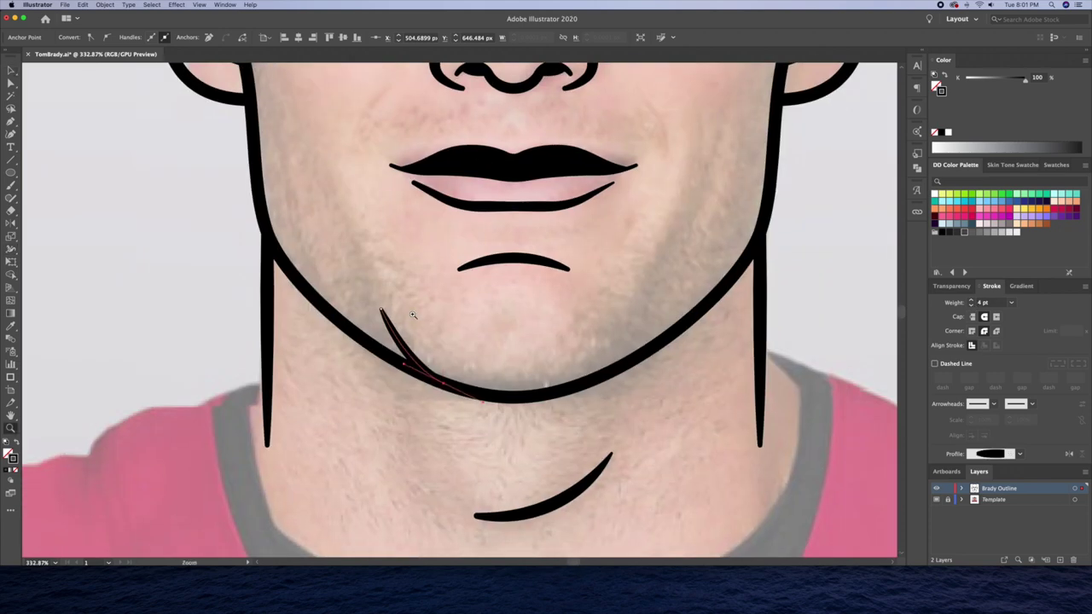
# Mirror a copy of the crease across the chin centre on a vertical axis.
pyautogui.press('o')
pyautogui.keyDown('alt'); pyautogui.click(512, 392); pyautogui.keyUp('alt')
pyautogui.press('Escape')
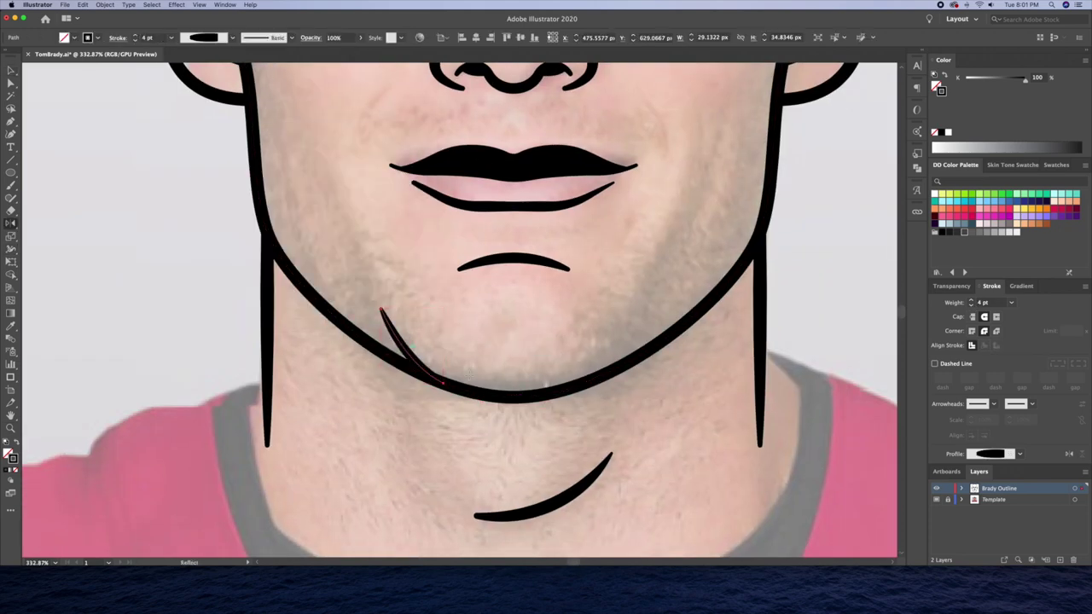
pyautogui.press('Return')
pyautogui.click(282, 292)
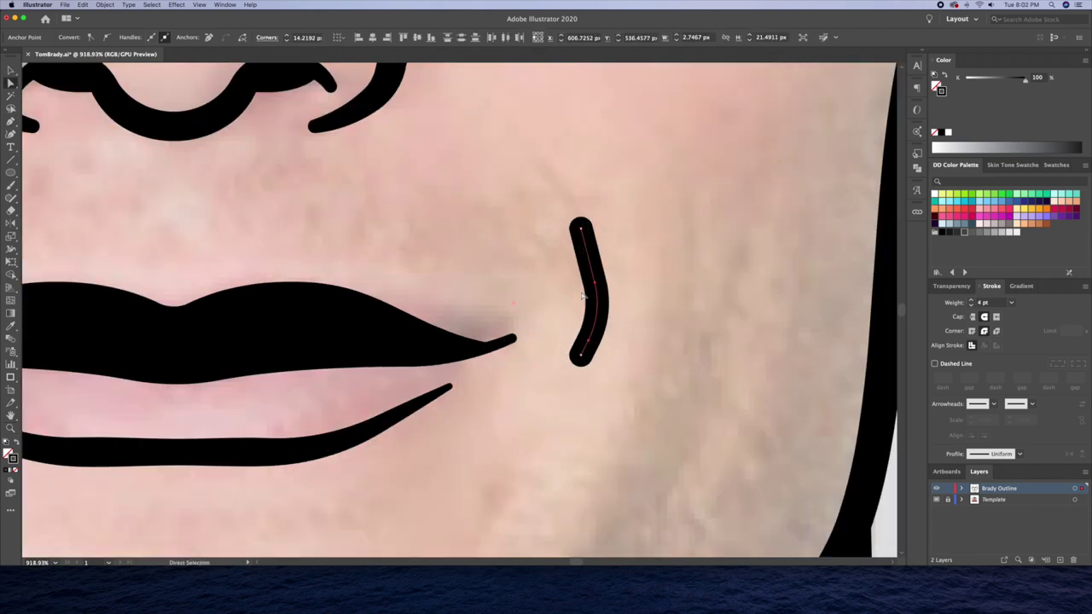
# Taper both ends of the mouth-corner smile line, then zoom out to the whole head.
pyautogui.hotkey('shift', 'w')
pyautogui.moveTo(594, 228); pyautogui.dragTo(587, 231)
pyautogui.moveTo(588, 363); pyautogui.dragTo(594, 334)
pyautogui.scroll(-5, 557, 321)
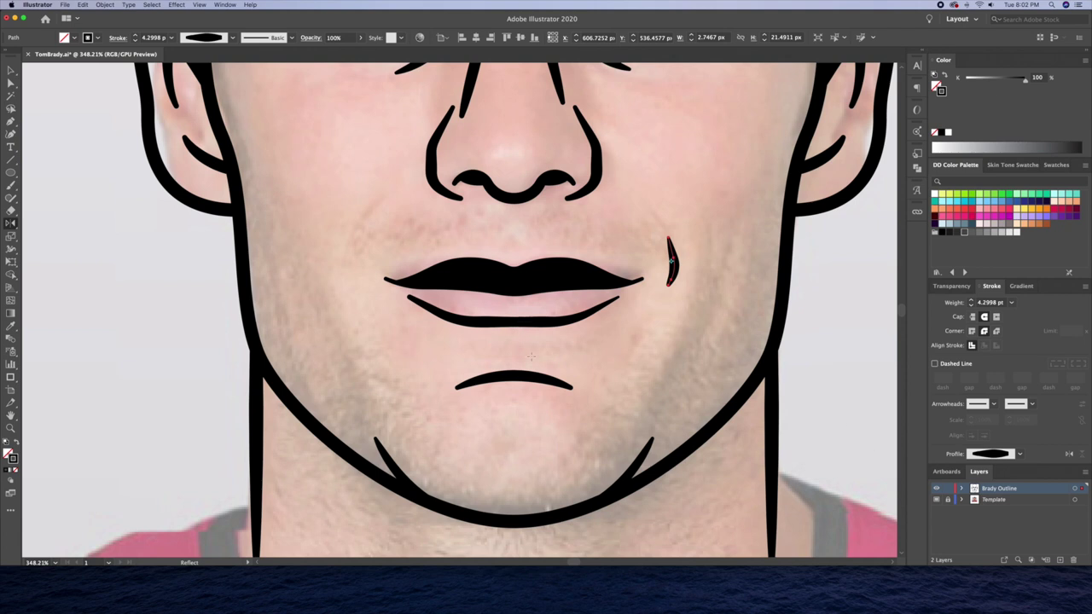
pyautogui.press('v')
pyautogui.scroll(-3, 520, 517)
pyautogui.click(671, 287)
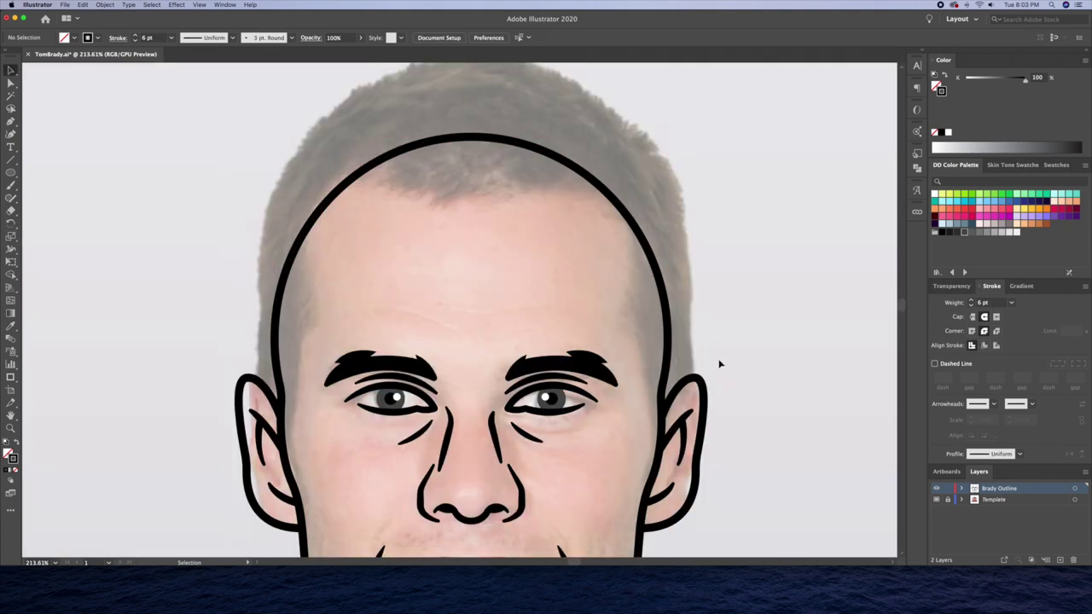
# Pen a hairline from the ear to a widow's peak, mirror it, and join the halves.
pyautogui.click(260, 356)
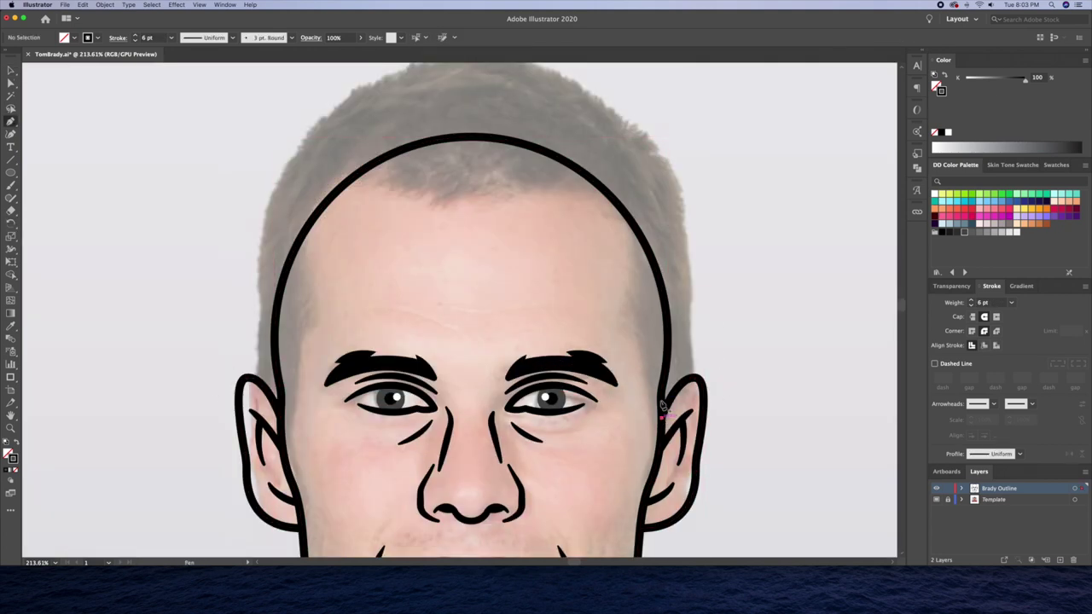
pyautogui.moveTo(619, 320); pyautogui.dragTo(583, 303)
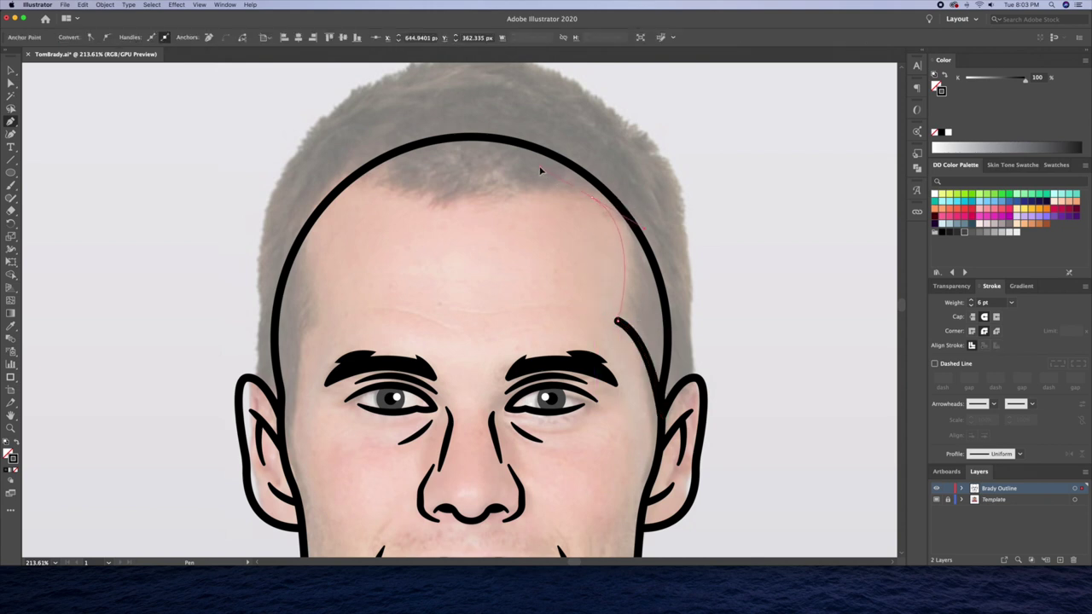
pyautogui.moveTo(590, 198); pyautogui.dragTo(529, 167)
pyautogui.click(471, 215)
pyautogui.press('o')
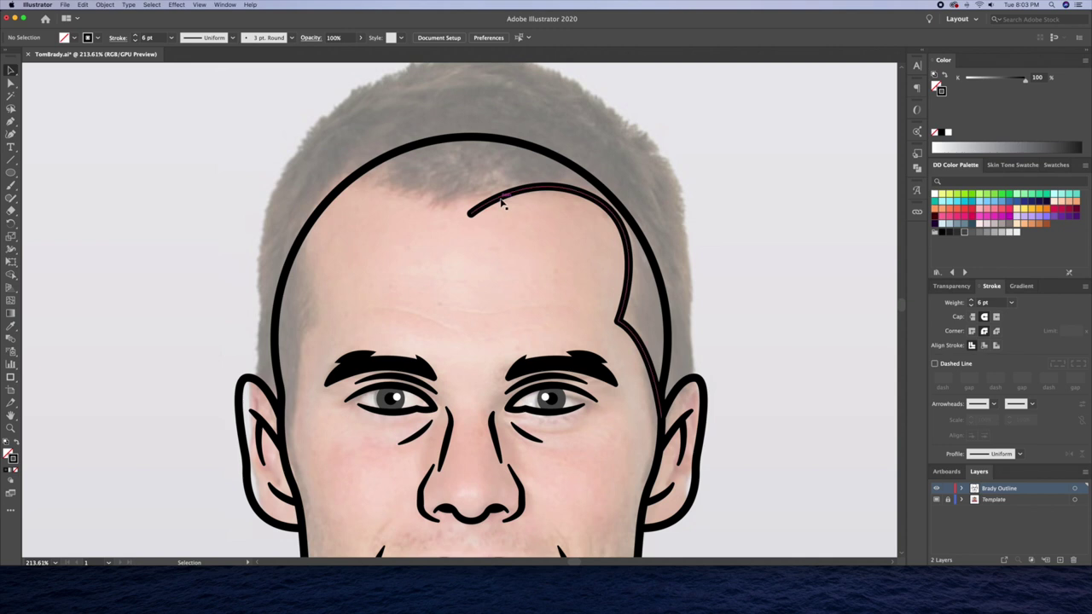
pyautogui.moveTo(472, 215); pyautogui.dragTo(472, 342)
pyautogui.rightClick(476, 209)
pyautogui.click(495, 269)
pyautogui.scroll(2, 512, 341)
# Draw the outer tufted hair outline over the head and mirror it across the centre.
pyautogui.press('p')
pyautogui.moveTo(652, 348); pyautogui.dragTo(654, 309)
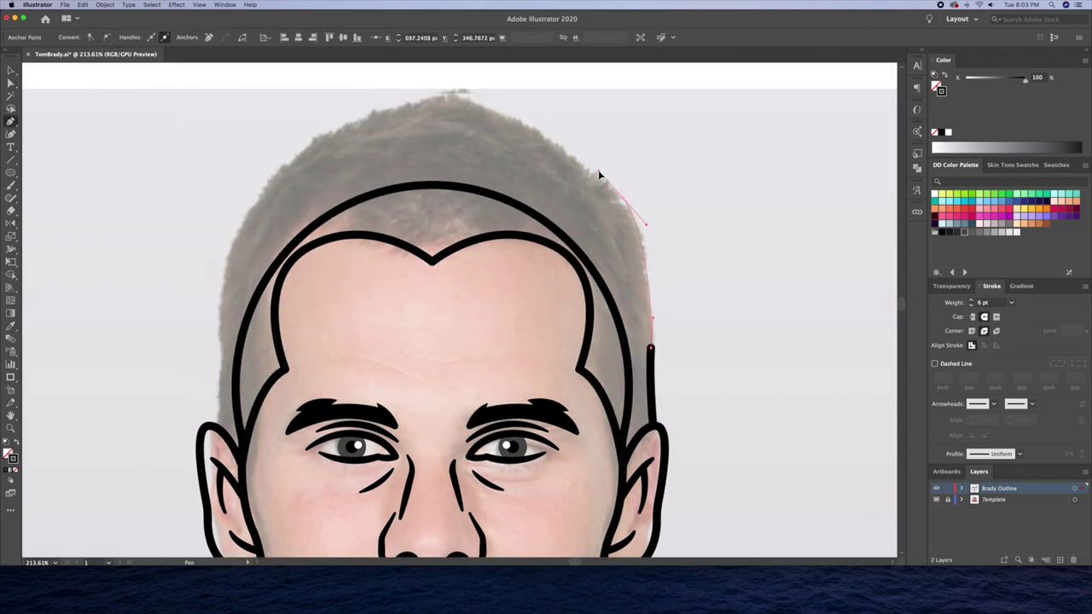
pyautogui.moveTo(622, 199); pyautogui.dragTo(625, 210)
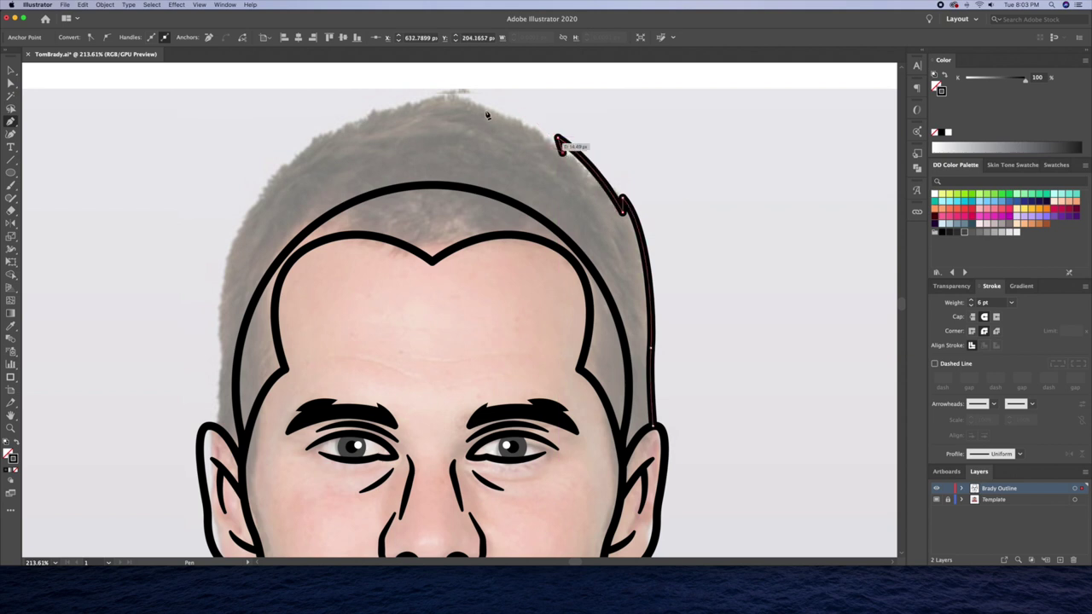
pyautogui.scroll(2, 439, 85)
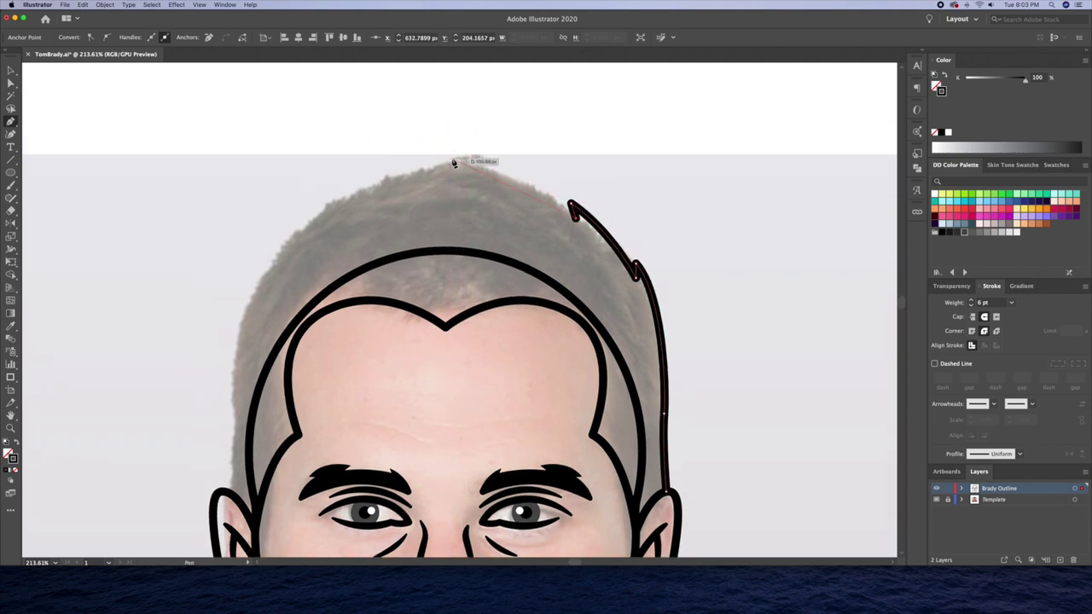
pyautogui.moveTo(371, 154); pyautogui.dragTo(371, 153)
pyautogui.keyDown('alt'); pyautogui.scroll(-3, 529, 124); pyautogui.keyUp('alt')
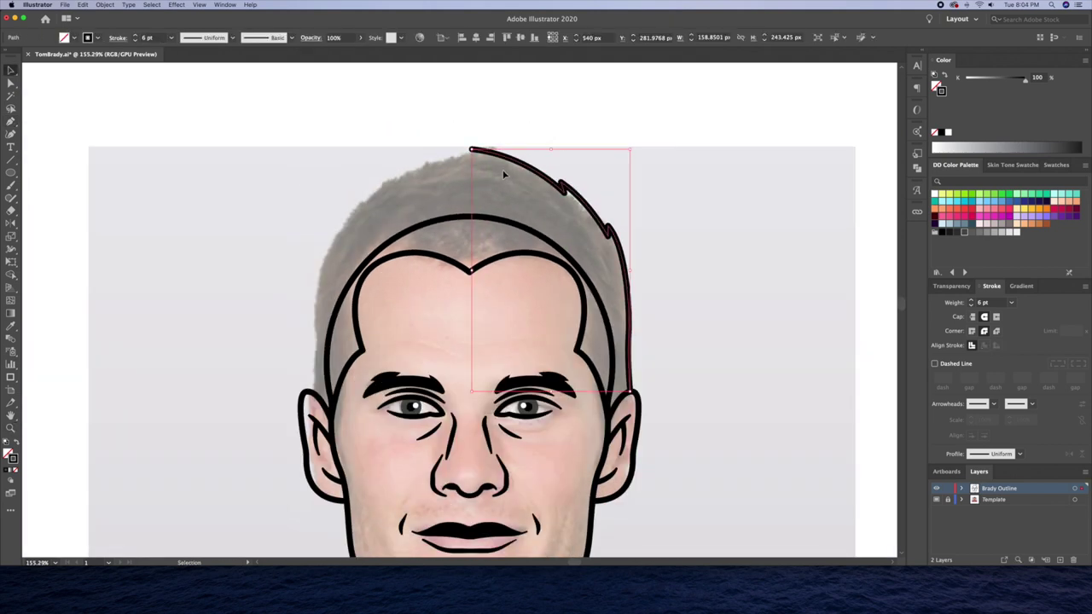
pyautogui.keyDown('alt'); pyautogui.scroll(3, 640, 355); pyautogui.keyUp('alt')
pyautogui.keyDown('alt'); pyautogui.scroll(-3, 707, 293); pyautogui.keyUp('alt')
pyautogui.press('o')
pyautogui.keyDown('alt'); pyautogui.click(487, 99); pyautogui.keyUp('alt')
pyautogui.click(282, 290)
pyautogui.keyDown('alt'); pyautogui.scroll(3, 220, 414); pyautogui.keyUp('alt')
pyautogui.keyDown('alt'); pyautogui.scroll(-3, 244, 293); pyautogui.keyUp('alt')
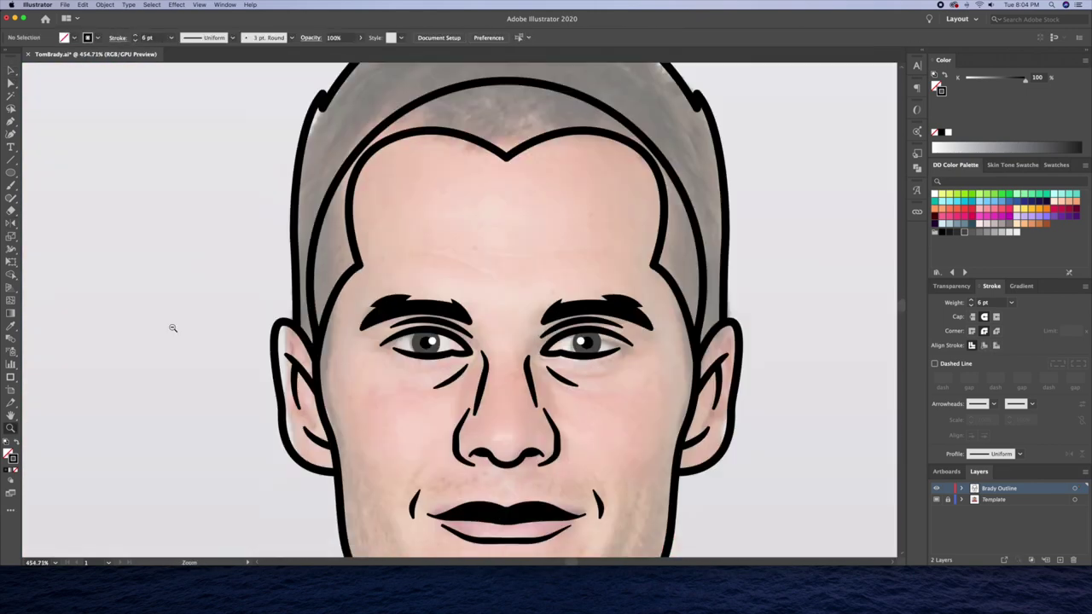
# Hide the reference photo template and pick out the hair outline path.
pyautogui.press('super+shift+w')
pyautogui.press('v')
pyautogui.press('super+a')
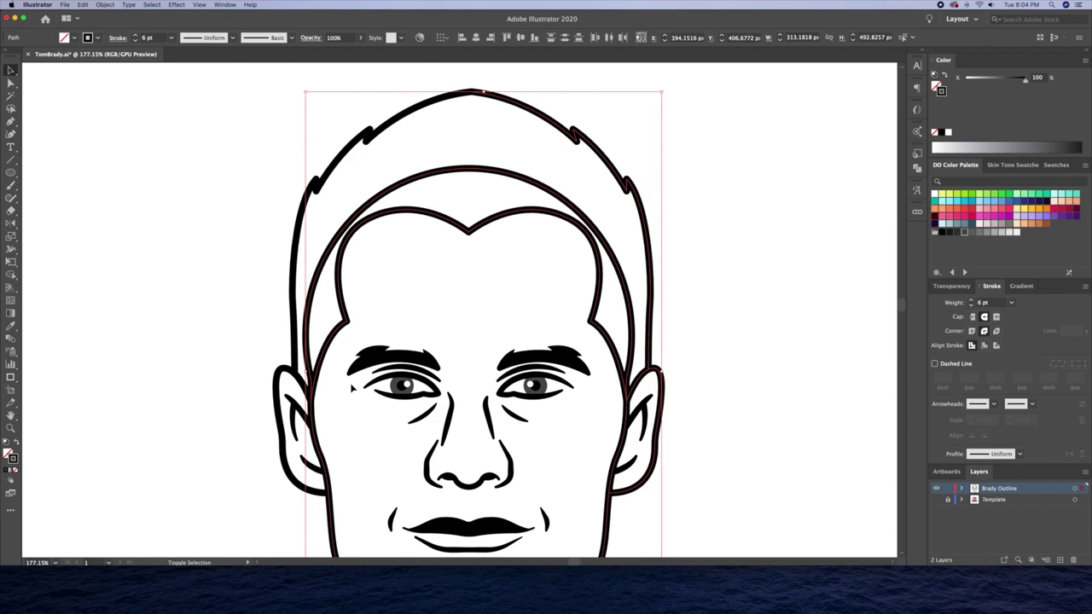
pyautogui.press('super+shift+a')
pyautogui.press('a')
pyautogui.click(501, 210)
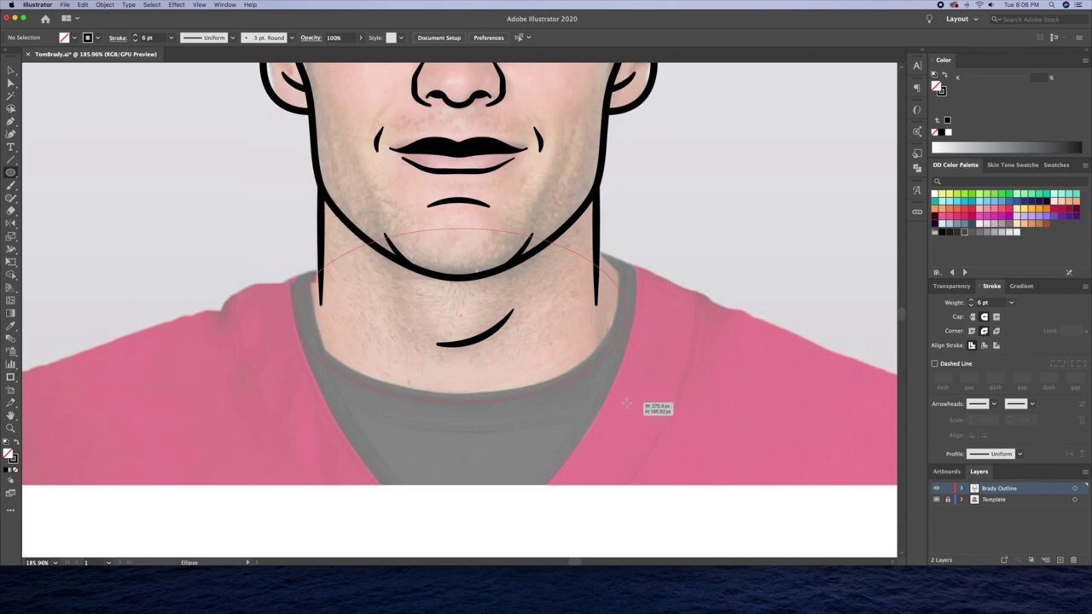
# Draw an ellipse at the neck and merge it with the neck lines into a round collar.
pyautogui.moveTo(610, 379); pyautogui.dragTo(635, 397)
pyautogui.moveTo(461, 231); pyautogui.dragTo(461, 213)
pyautogui.press('v')
pyautogui.keyDown('shift'); pyautogui.click(320, 241); pyautogui.keyUp('shift')
pyautogui.hotkey('shift', 'm')
pyautogui.moveTo(436, 217); pyautogui.dragTo(658, 225)
pyautogui.hotkey('ctrl', 'shift', 'a')
pyautogui.press('z')
pyautogui.keyDown('alt'); pyautogui.click(372, 262); pyautogui.keyUp('alt')
# Draw a curved diagonal collar line and mirror a copy to form a V-neck.
pyautogui.click(648, 254)
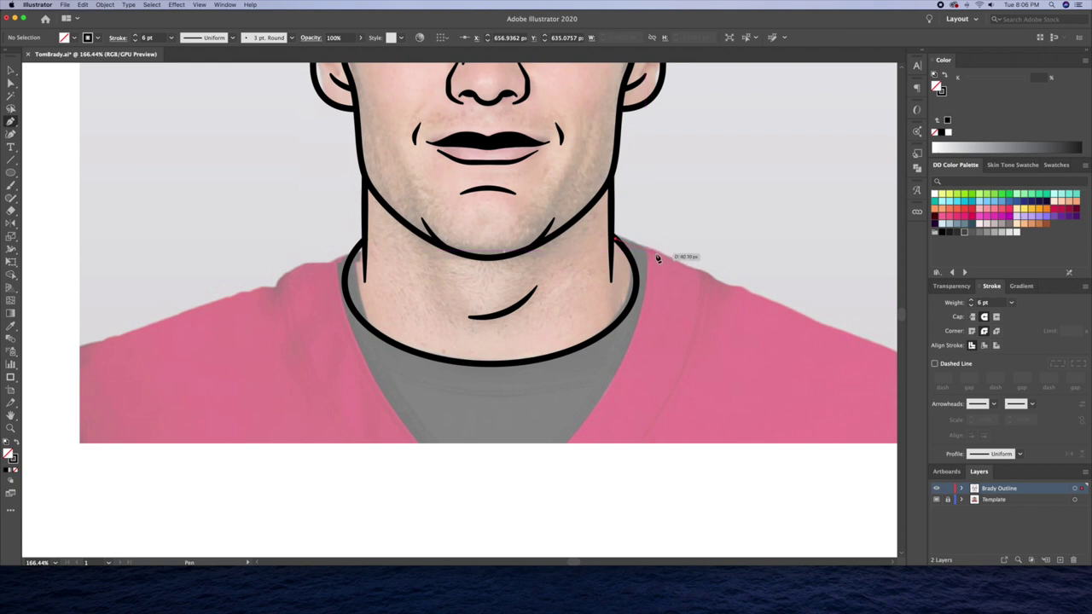
pyautogui.click(657, 255)
pyautogui.click(492, 497)
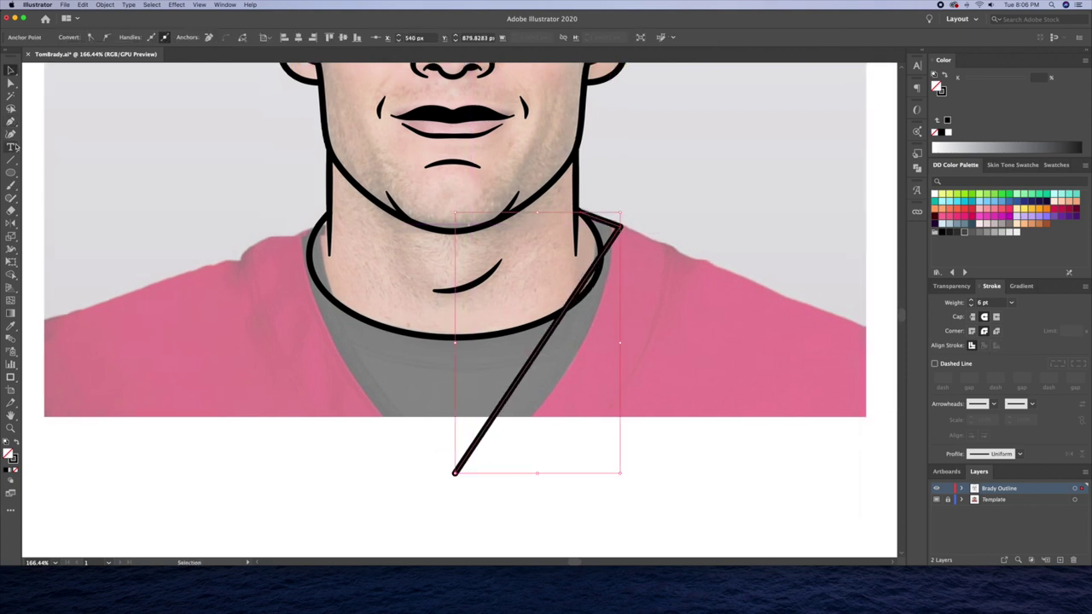
pyautogui.press('Escape')
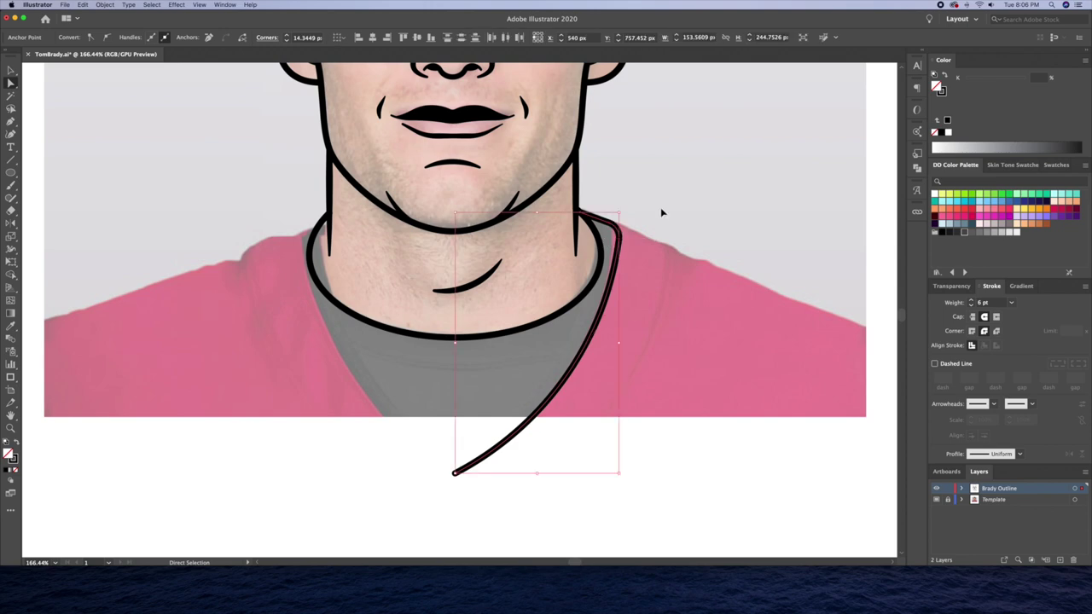
pyautogui.press('o')
pyautogui.keyDown('alt'); pyautogui.click(454, 473); pyautogui.keyUp('alt')
pyautogui.hotkey('alt', 'Return')
pyautogui.hotkey('ctrl', 'shift', 'a')
pyautogui.press('z')
pyautogui.scroll(-1, 602, 448)
# Create an offset path copy of the V-neck collar.
pyautogui.press('v')
pyautogui.click(564, 391)
pyautogui.click(105, 4)
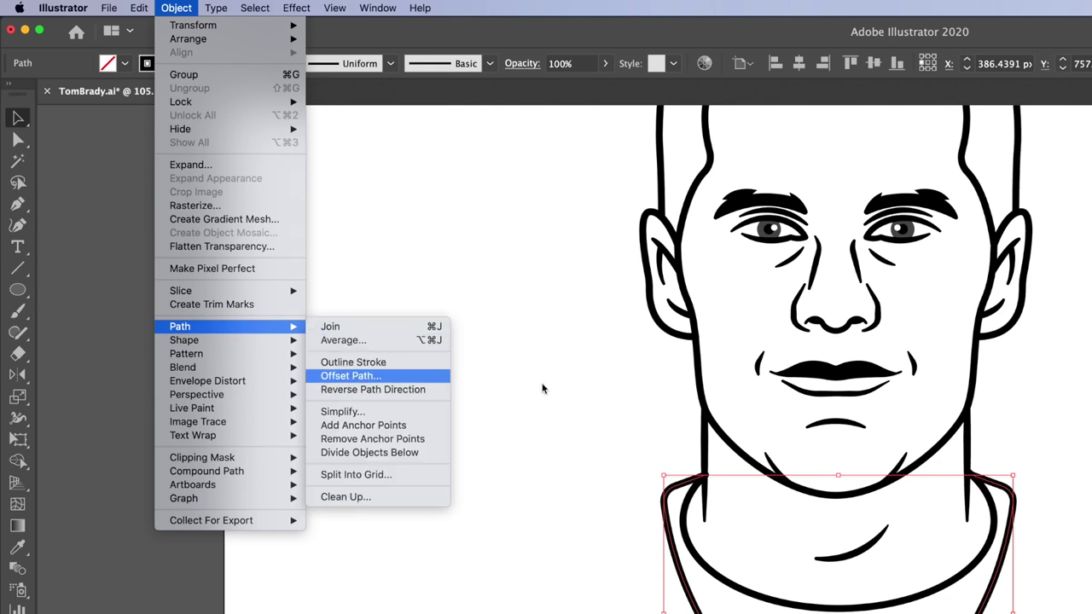
pyautogui.moveTo(180, 326)
pyautogui.click(427, 378)
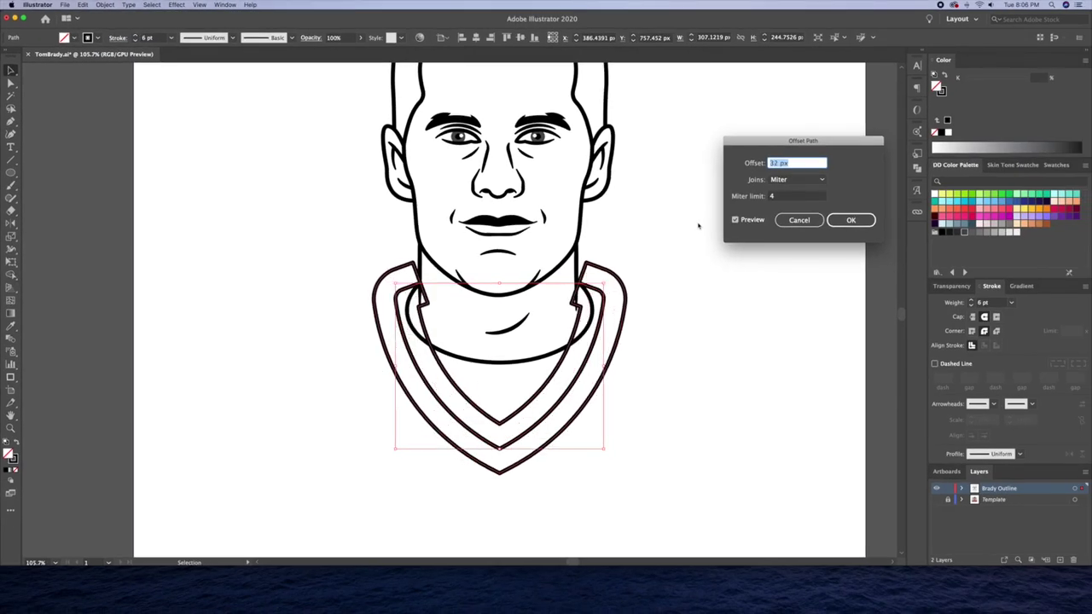
pyautogui.press('Return')
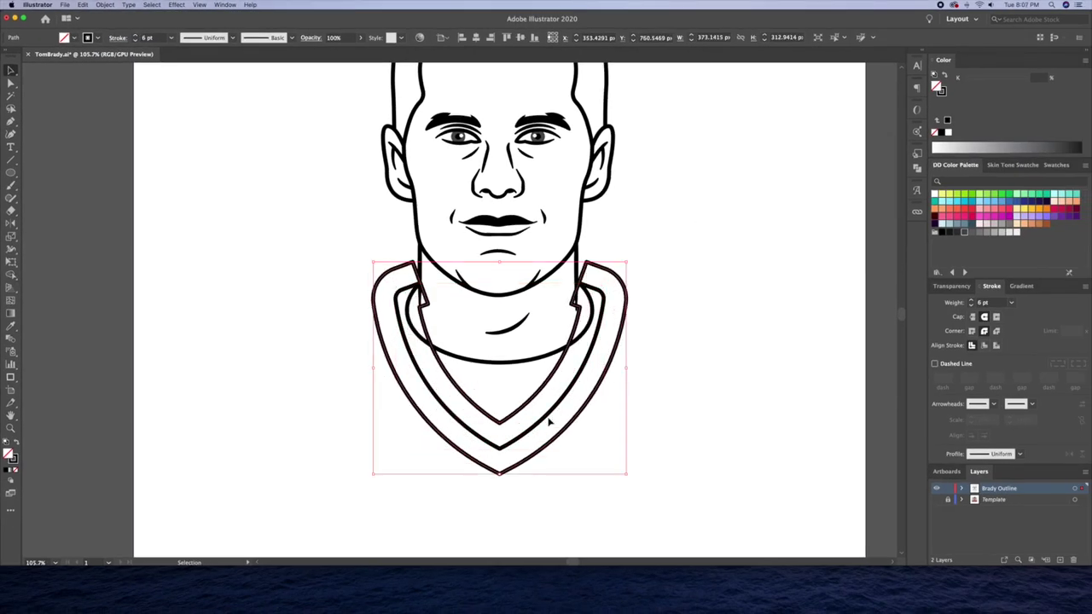
# Delete the offset outline's extra segments, keeping only the outer right curve.
pyautogui.doubleClick(561, 424)
pyautogui.scroll(3, 597, 367)
pyautogui.press('a')
pyautogui.click(613, 188)
pyautogui.press('Delete')
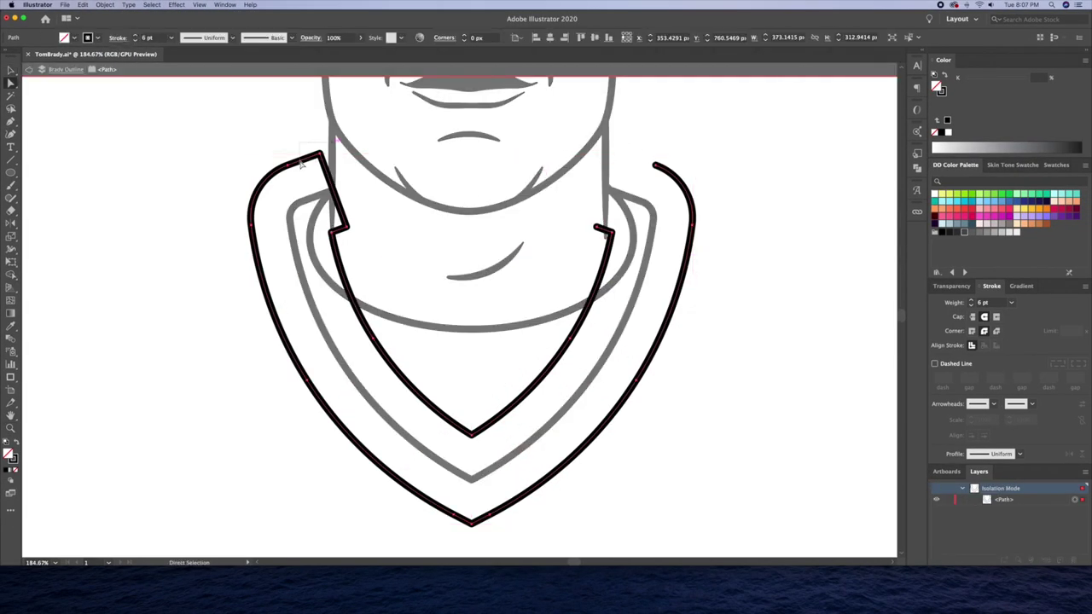
pyautogui.click(333, 187)
pyautogui.press('Delete')
pyautogui.click(555, 366)
pyautogui.press('Delete')
pyautogui.moveTo(288, 148); pyautogui.dragTo(163, 229)
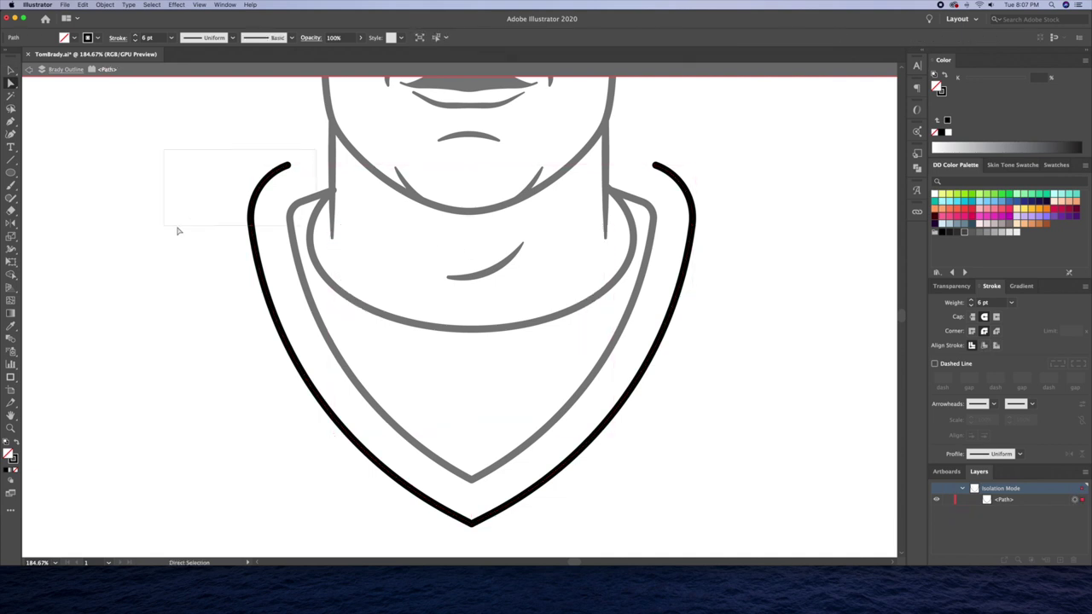
pyautogui.press('Delete')
pyautogui.moveTo(291, 341); pyautogui.dragTo(452, 478)
pyautogui.press('Delete')
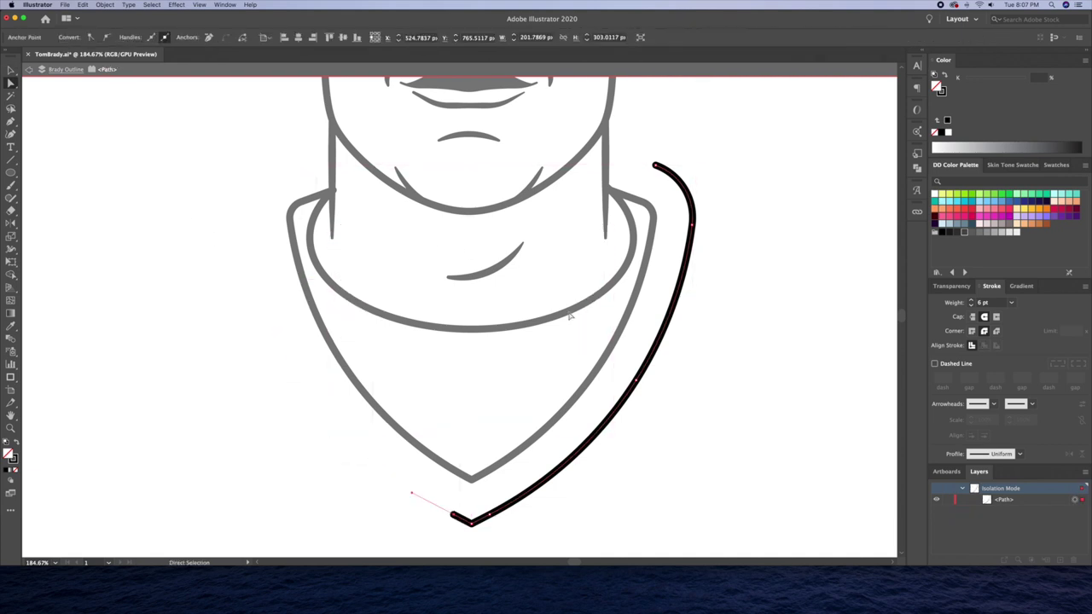
pyautogui.doubleClick(674, 462)
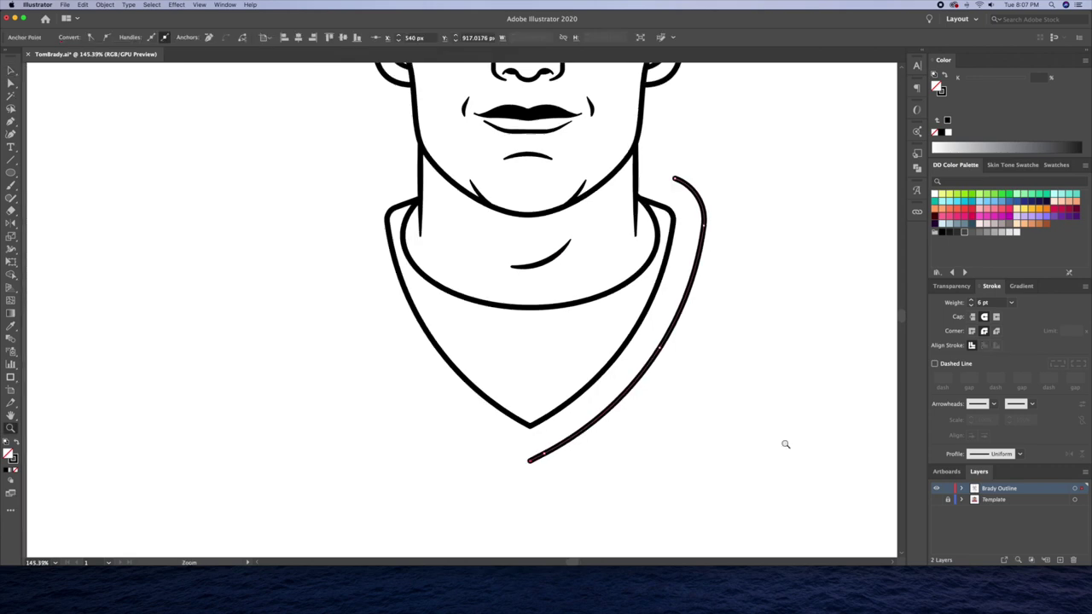
# Pen a shoulder line from the collar down the right arm and mirror it.
pyautogui.scroll(3, 632, 257)
pyautogui.press('p')
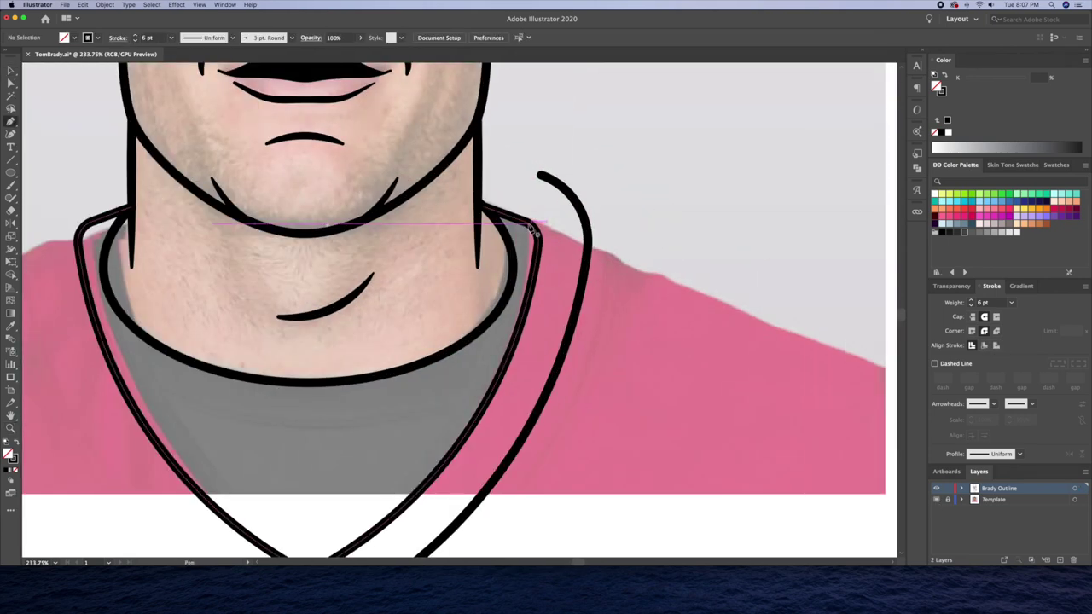
pyautogui.click(531, 224)
pyautogui.moveTo(762, 336); pyautogui.dragTo(450, 236)
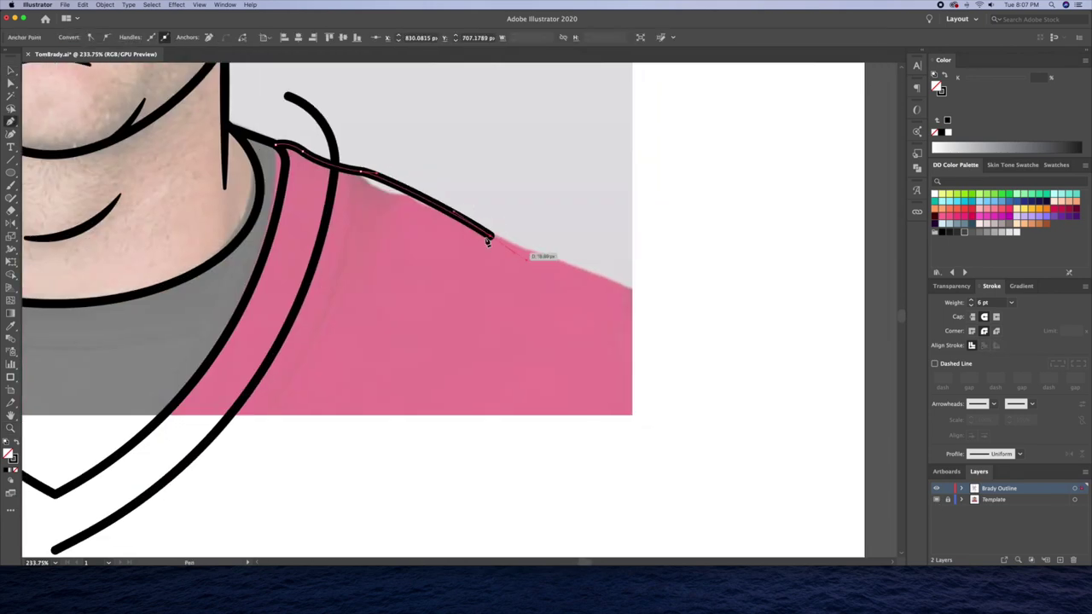
pyautogui.click(528, 252)
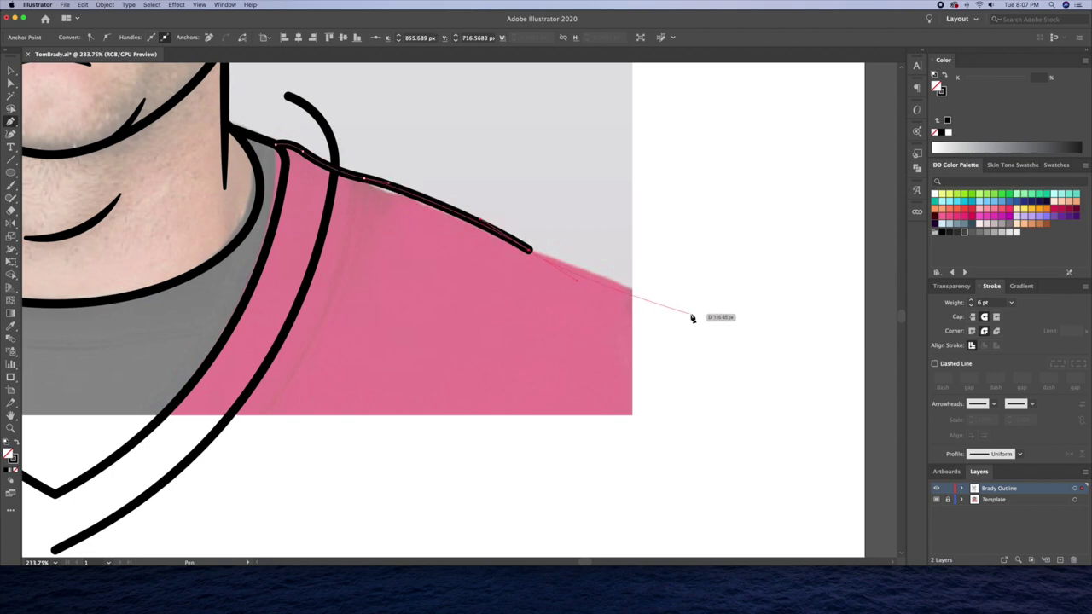
pyautogui.scroll(-3, 692, 317)
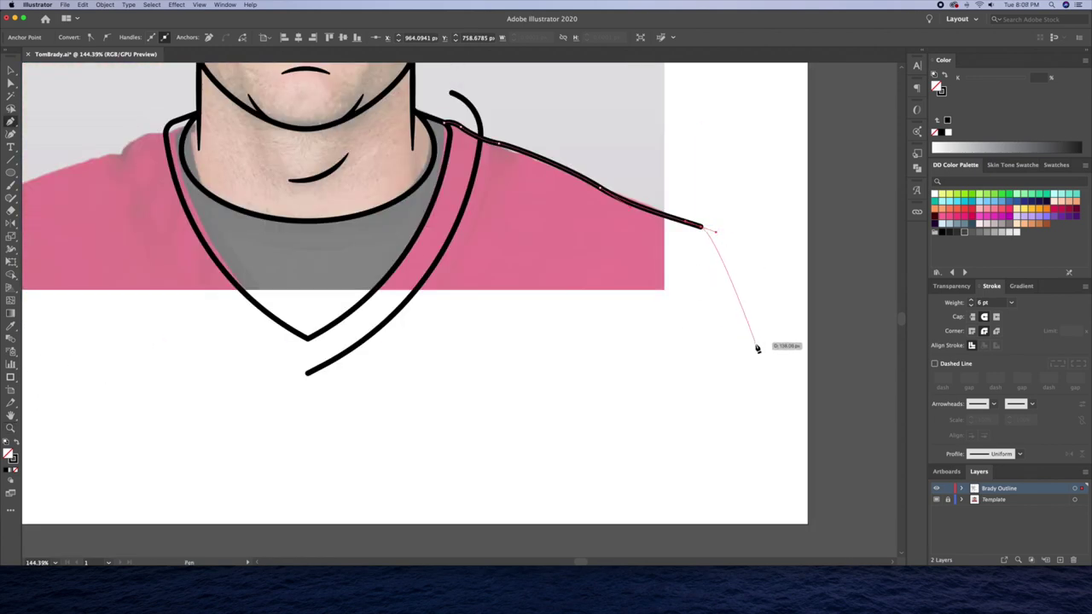
pyautogui.moveTo(759, 381); pyautogui.dragTo(759, 453)
pyautogui.hotkey('shift', 'm')
pyautogui.scroll(3, 578, 237)
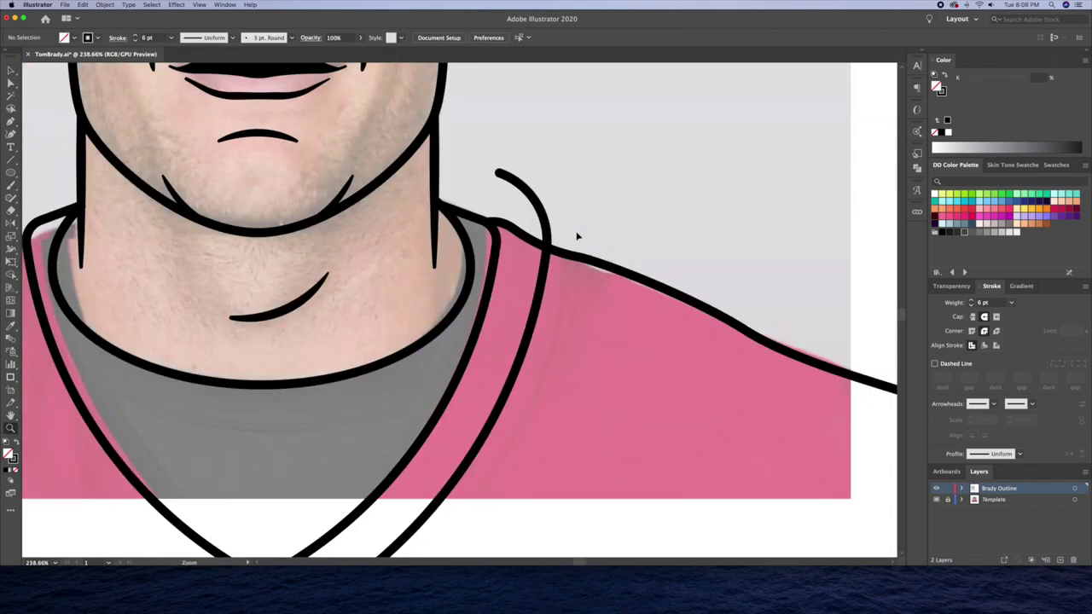
pyautogui.scroll(-4, 599, 231)
pyautogui.press('o')
pyautogui.keyDown('alt'); pyautogui.click(471, 406); pyautogui.keyUp('alt')
pyautogui.click(283, 291)
# Hide the reference photo and select, then deselect, the head paths.
pyautogui.hotkey('ctrl', 'shift', 'w')
pyautogui.scroll(-3, 563, 425)
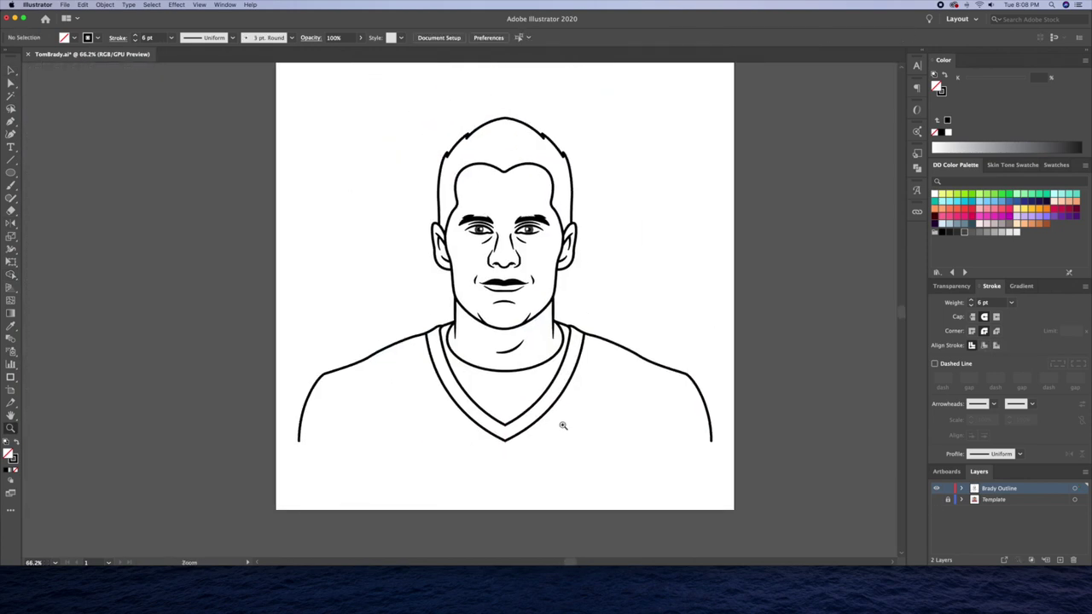
pyautogui.scroll(2, 578, 350)
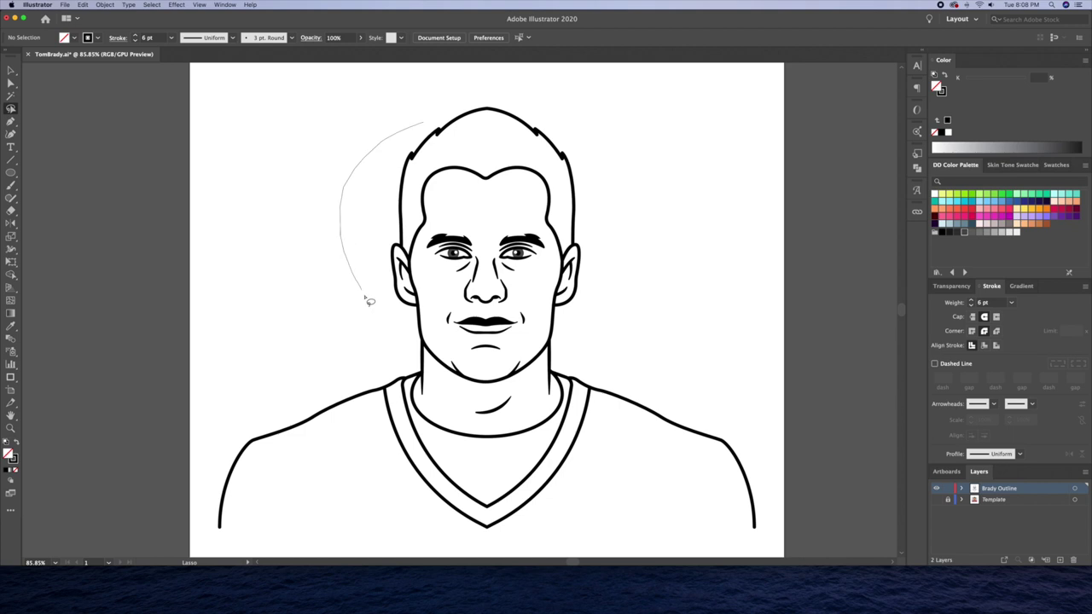
pyautogui.moveTo(459, 97); pyautogui.dragTo(465, 92)
pyautogui.press('v')
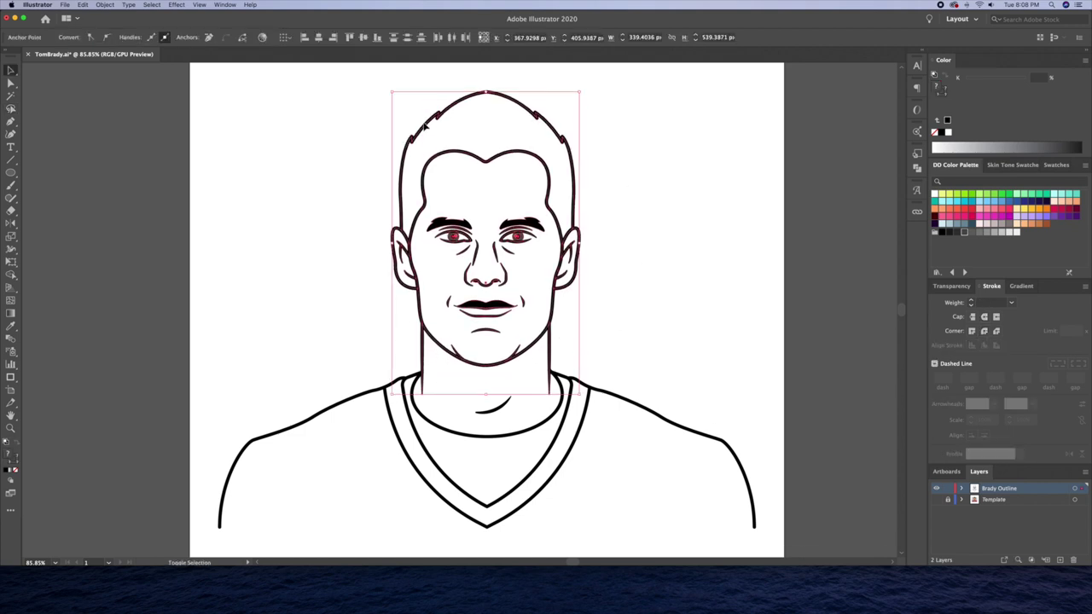
pyautogui.click(639, 176)
pyautogui.scroll(-2, 427, 316)
# Intersect the shirt with an ellipse over its bottom, then fit the artboard in view.
pyautogui.press('l')
pyautogui.moveTo(243, 225)
pyautogui.mouseDown()
pyautogui.moveTo(579, 461)
pyautogui.moveTo(578, 486)
pyautogui.mouseUp()
pyautogui.press('v')
pyautogui.scroll(3, 275, 368)
pyautogui.hotkey('shift', 'm')
pyautogui.moveTo(444, 411); pyautogui.dragTo(811, 396)
pyautogui.press('a')
pyautogui.click(278, 367)
pyautogui.hotkey('ctrl', 'shift', 'a')
pyautogui.hotkey('ctrl', '0')
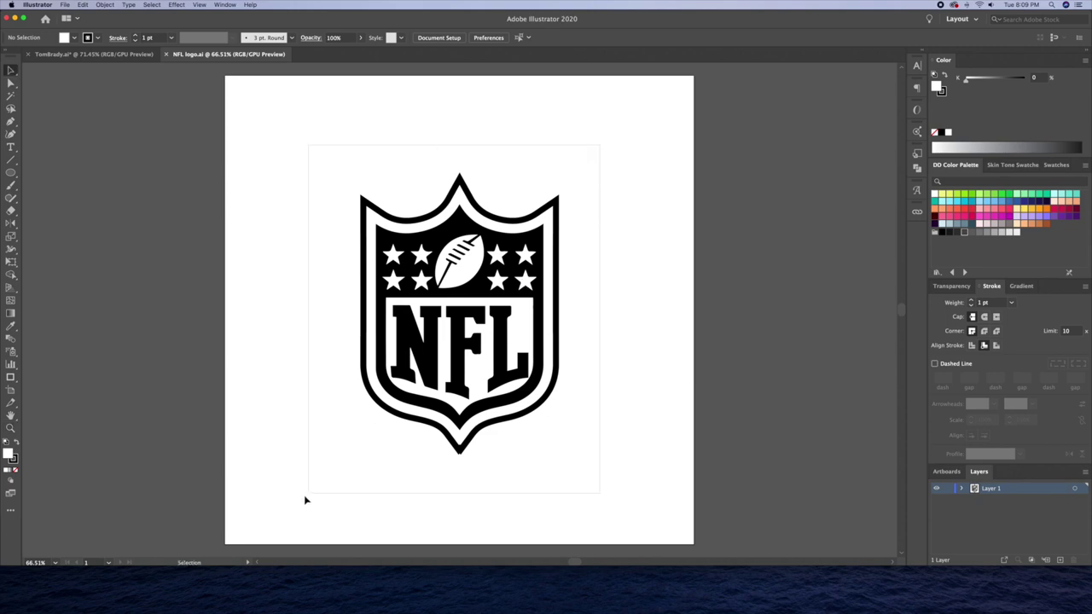
# Paste the NFL logo into the portrait and shrink it onto the neckline.
pyautogui.hotkey('ctrl', 'a')
pyautogui.hotkey('ctrl', 'c')
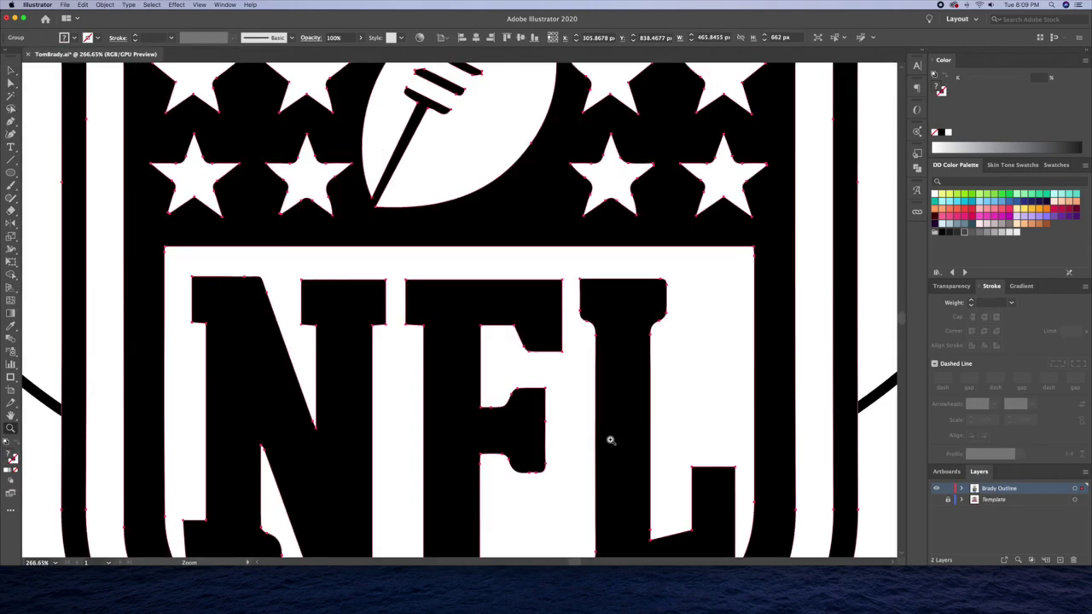
pyautogui.hotkey('ctrl', 'v')
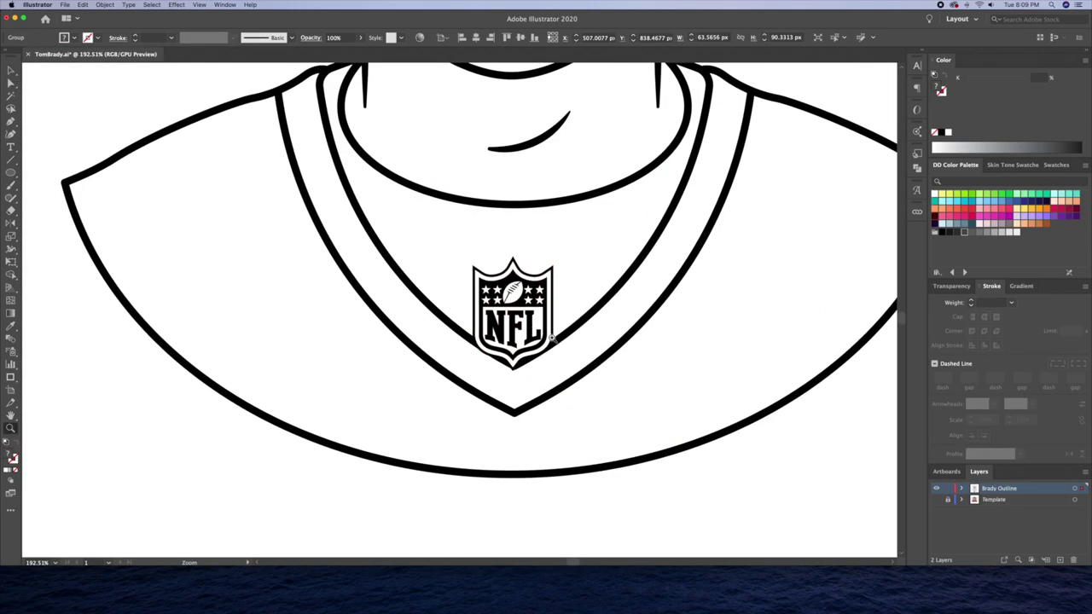
pyautogui.moveTo(524, 317); pyautogui.dragTo(512, 390)
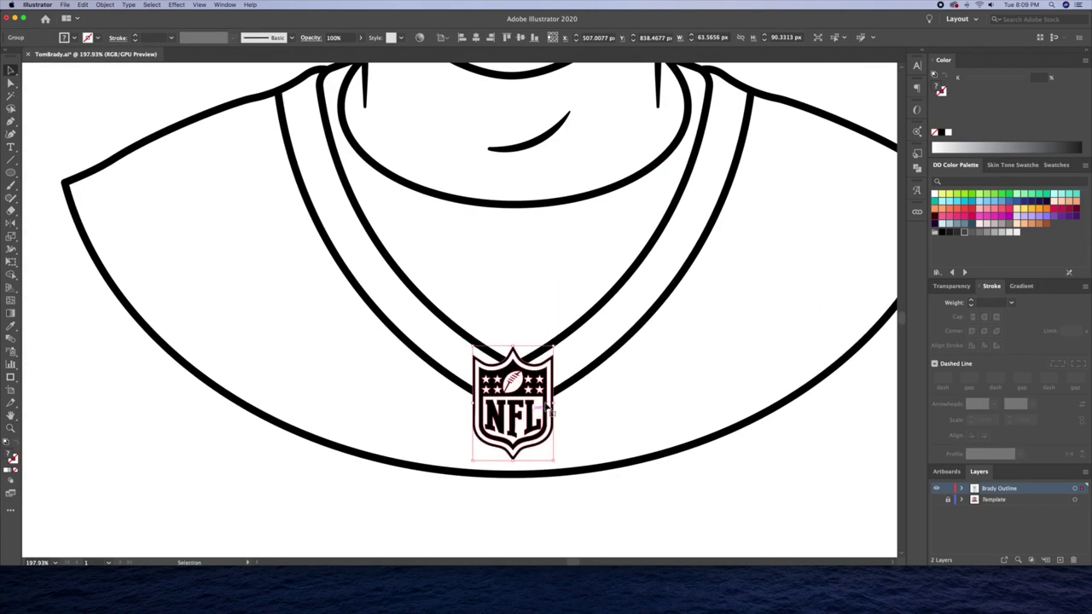
pyautogui.hotkey('ctrl', 'shift', 'a')
pyautogui.scroll(5, 573, 407)
pyautogui.scroll(-2, 427, 390)
# Pen two curved chest lines across the shirt and taper their stroke width.
pyautogui.press('p')
pyautogui.click(316, 352)
pyautogui.moveTo(448, 401); pyautogui.dragTo(541, 413)
pyautogui.moveTo(645, 394); pyautogui.dragTo(661, 376)
pyautogui.press('v')
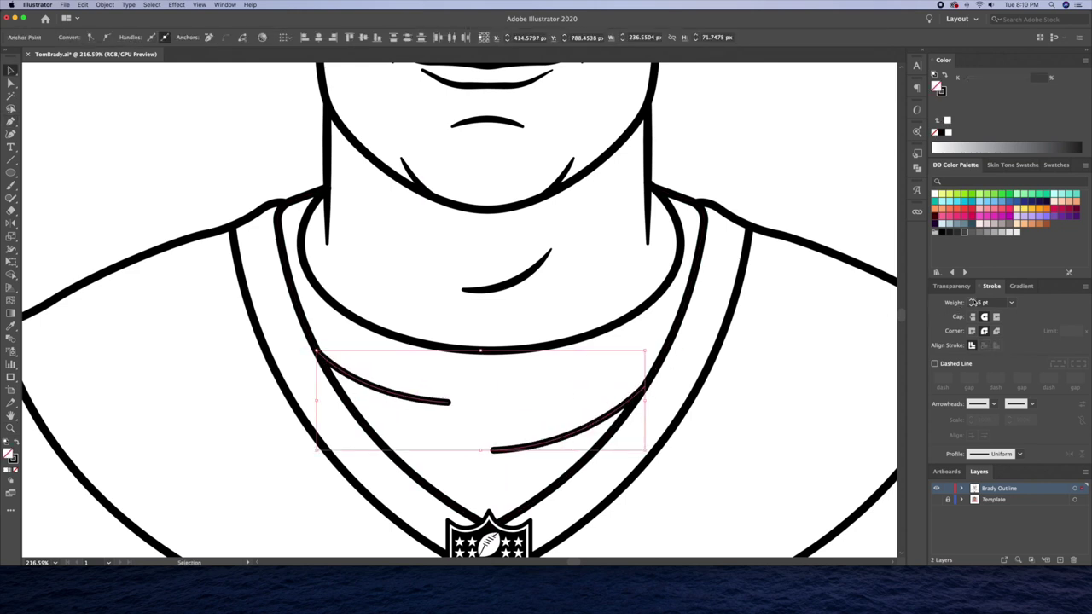
pyautogui.scroll(5, 563, 444)
pyautogui.hotkey('shift', 'w')
pyautogui.hscroll(-5, 434, 395)
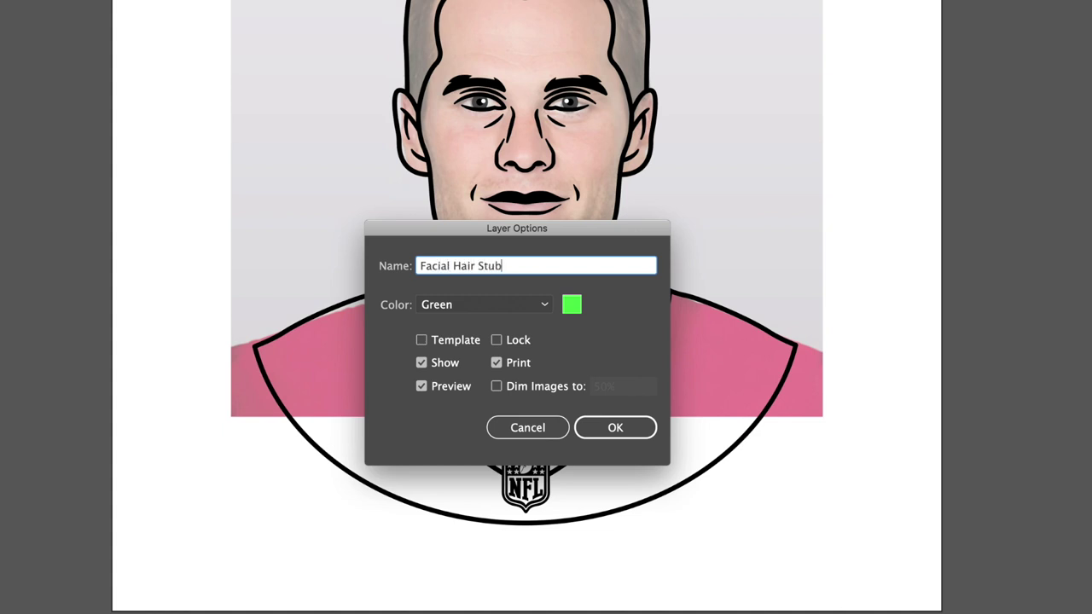
# Option-drag copies of the oval stubble dot down the jawline in two rows.
pyautogui.write('e')
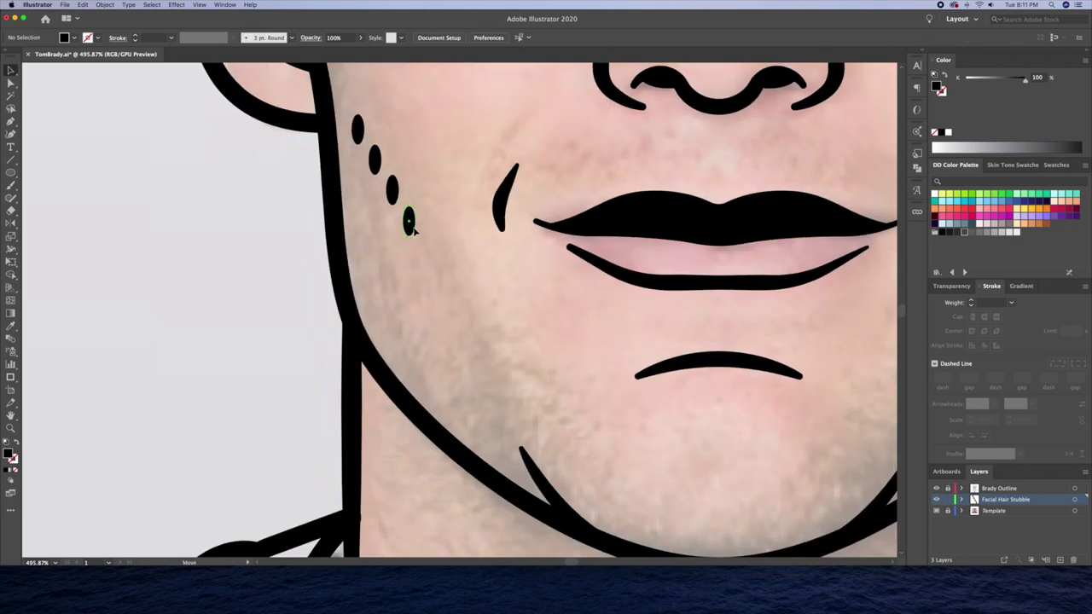
pyautogui.moveTo(409, 222); pyautogui.dragTo(429, 254)
pyautogui.moveTo(429, 254); pyautogui.dragTo(487, 366)
pyautogui.moveTo(487, 367)
pyautogui.mouseDown()
pyautogui.moveTo(506, 456)
pyautogui.moveTo(507, 414)
pyautogui.moveTo(480, 343)
pyautogui.mouseUp()
pyautogui.moveTo(409, 222); pyautogui.dragTo(387, 241)
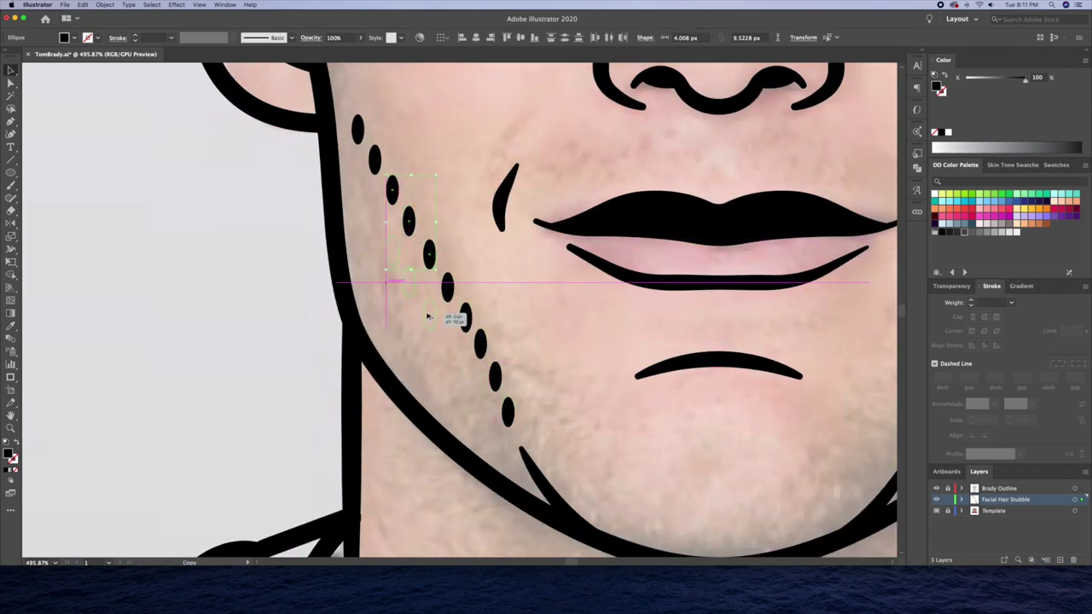
pyautogui.moveTo(448, 286); pyautogui.dragTo(424, 304)
pyautogui.moveTo(487, 342); pyautogui.dragTo(426, 346)
# Add more stubble dots across the cheek and lower along the jaw.
pyautogui.moveTo(390, 197); pyautogui.dragTo(364, 209)
pyautogui.moveTo(387, 247); pyautogui.dragTo(360, 251)
pyautogui.moveTo(403, 285); pyautogui.dragTo(376, 290)
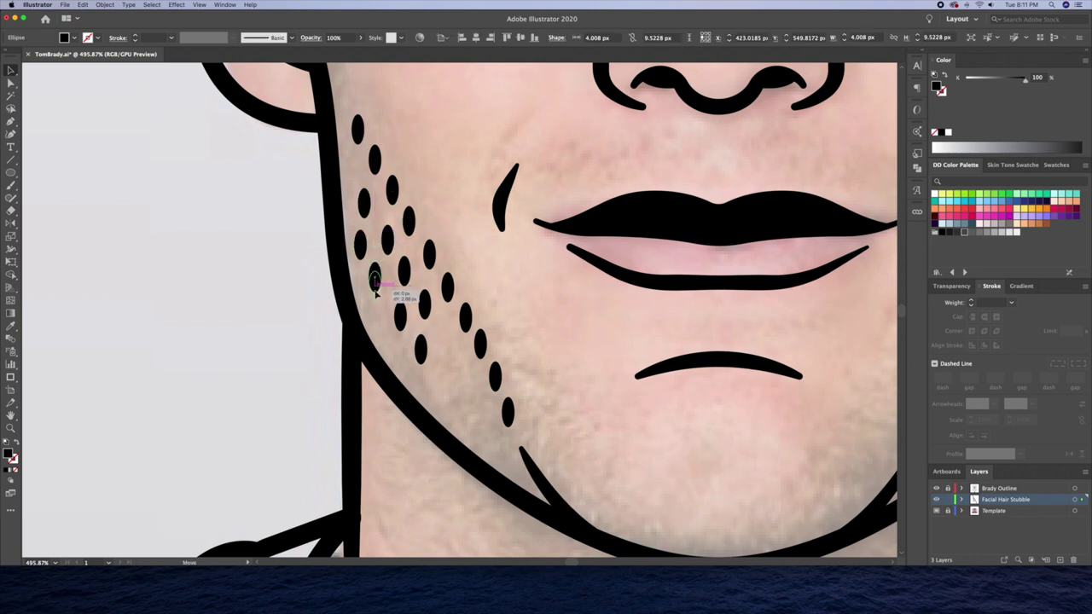
pyautogui.moveTo(447, 343); pyautogui.dragTo(467, 375)
pyautogui.moveTo(467, 376)
pyautogui.mouseDown()
pyautogui.moveTo(481, 409)
pyautogui.moveTo(510, 416)
pyautogui.mouseUp()
pyautogui.moveTo(421, 349); pyautogui.dragTo(437, 389)
pyautogui.moveTo(400, 317); pyautogui.dragTo(397, 352)
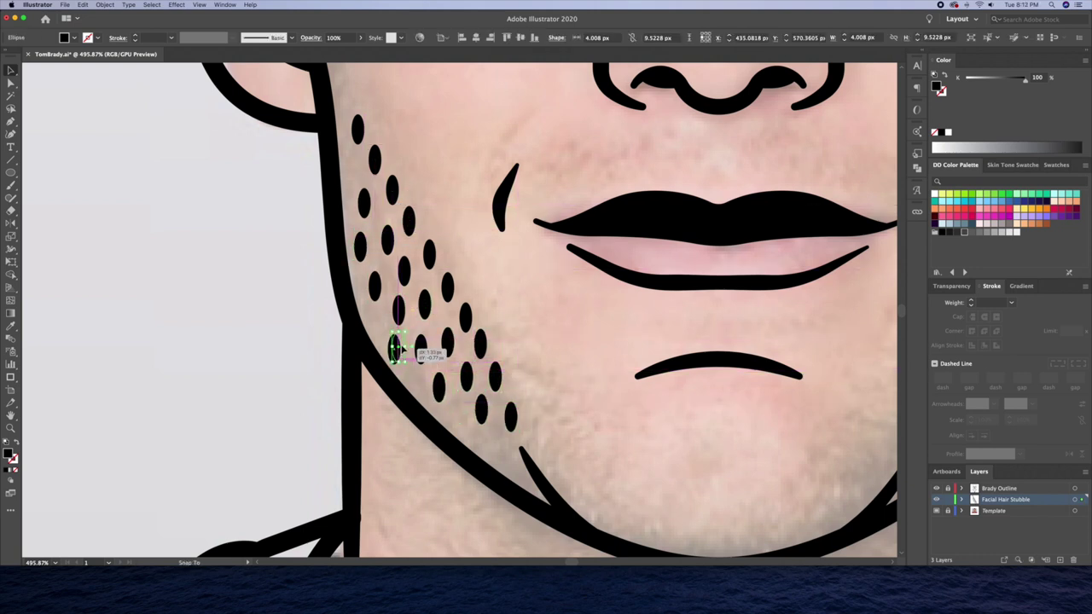
pyautogui.moveTo(482, 410); pyautogui.dragTo(498, 446)
# Fill in stubble dots at the chin and across the upper lip.
pyautogui.hscroll(3, 503, 448)
pyautogui.moveTo(369, 412)
pyautogui.mouseDown()
pyautogui.moveTo(412, 401)
pyautogui.moveTo(434, 442)
pyautogui.moveTo(485, 451)
pyautogui.mouseUp()
pyautogui.scroll(-3, 485, 451)
pyautogui.moveTo(453, 390); pyautogui.dragTo(480, 398)
pyautogui.scroll(-3, 481, 398)
pyautogui.hotkey('ctrl', 'a')
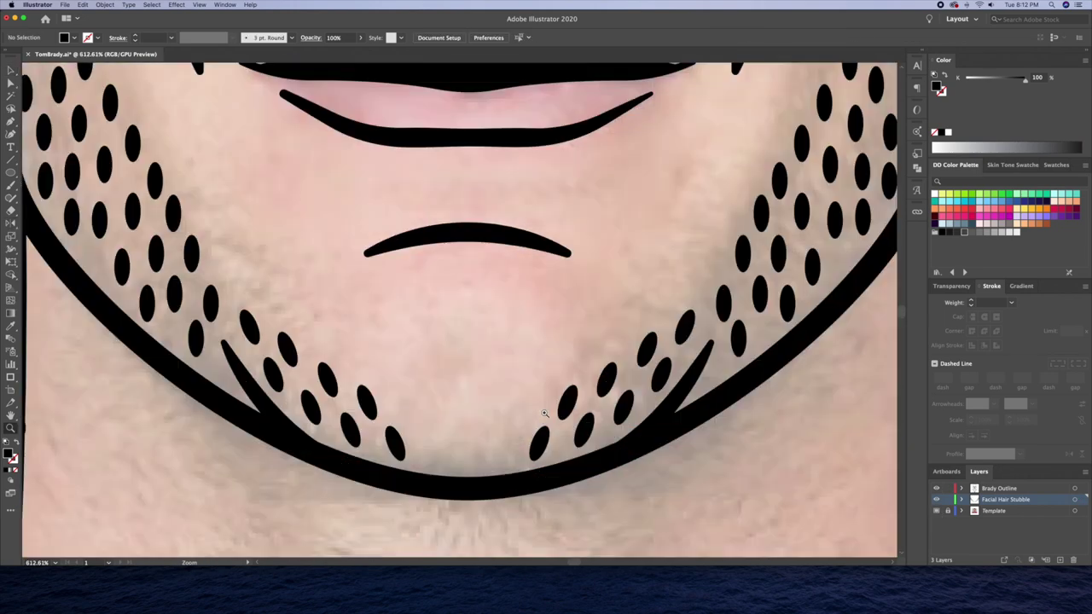
pyautogui.moveTo(467, 445); pyautogui.dragTo(476, 465)
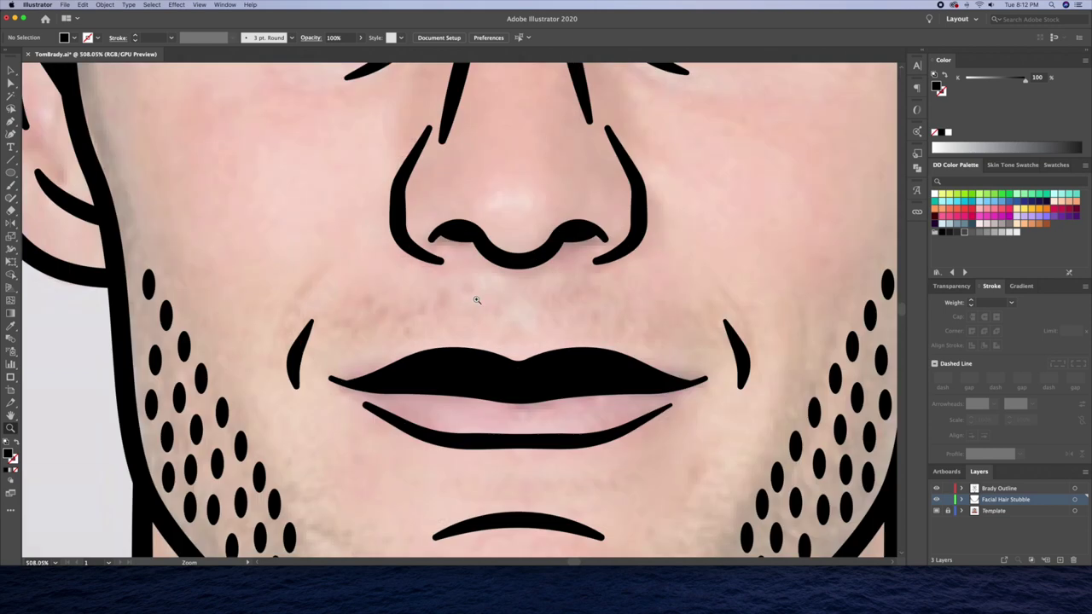
pyautogui.moveTo(492, 299)
pyautogui.mouseDown()
pyautogui.moveTo(496, 333)
pyautogui.moveTo(395, 317)
pyautogui.moveTo(367, 369)
pyautogui.mouseUp()
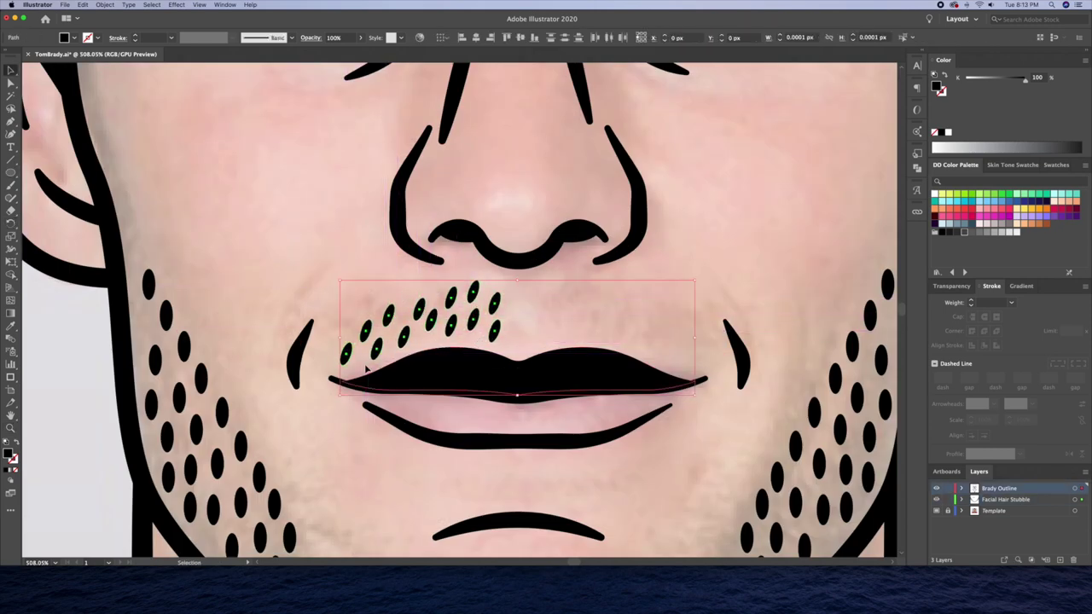
pyautogui.scroll(-3, 550, 435)
# Reflect a copy of the stubble dots across a vertical axis onto the other cheek.
pyautogui.press('o')
pyautogui.keyDown('alt'); pyautogui.click(512, 310); pyautogui.keyUp('alt')
pyautogui.click(339, 287)
pyautogui.hotkey('ctrl', 'shift', 'a')
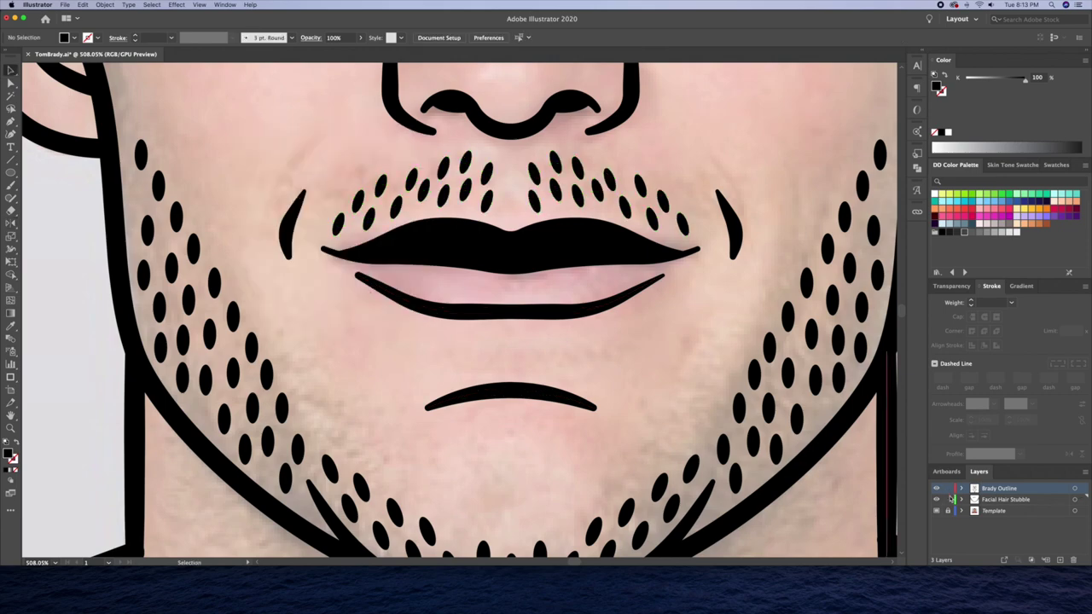
# Lock the Brady Outline layer, hide the Template layer and zoom out to the whole face.
pyautogui.click(948, 488)
pyautogui.hotkey('ctrl', '0')
pyautogui.click(936, 510)
pyautogui.hotkey('ctrl', 'a')
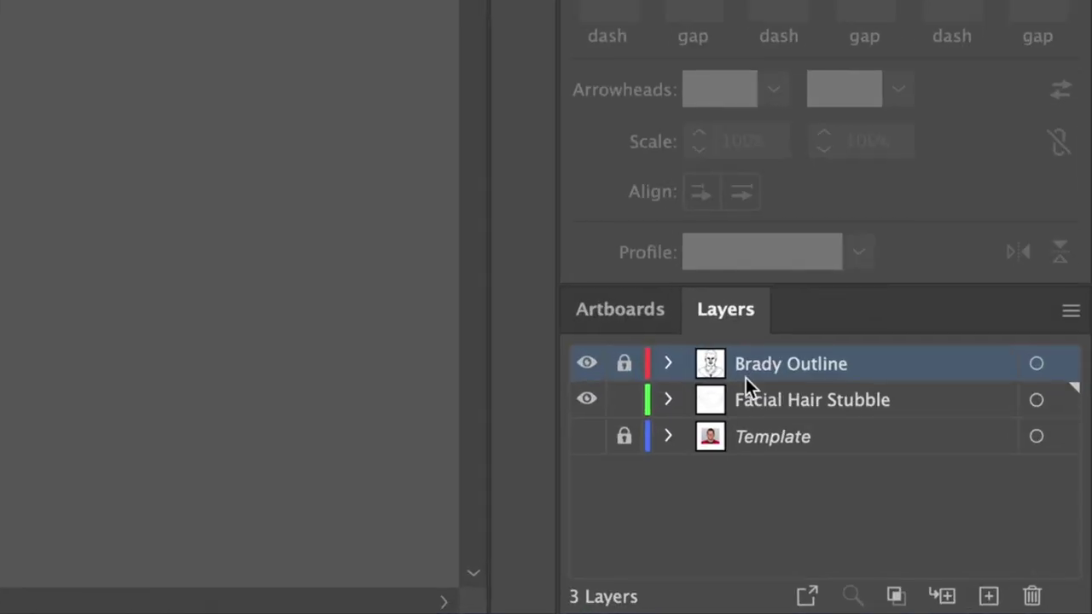
# Add a new layer below Facial Hair Stubble and rename it 'Shadow Outline'.
pyautogui.click(828, 404)
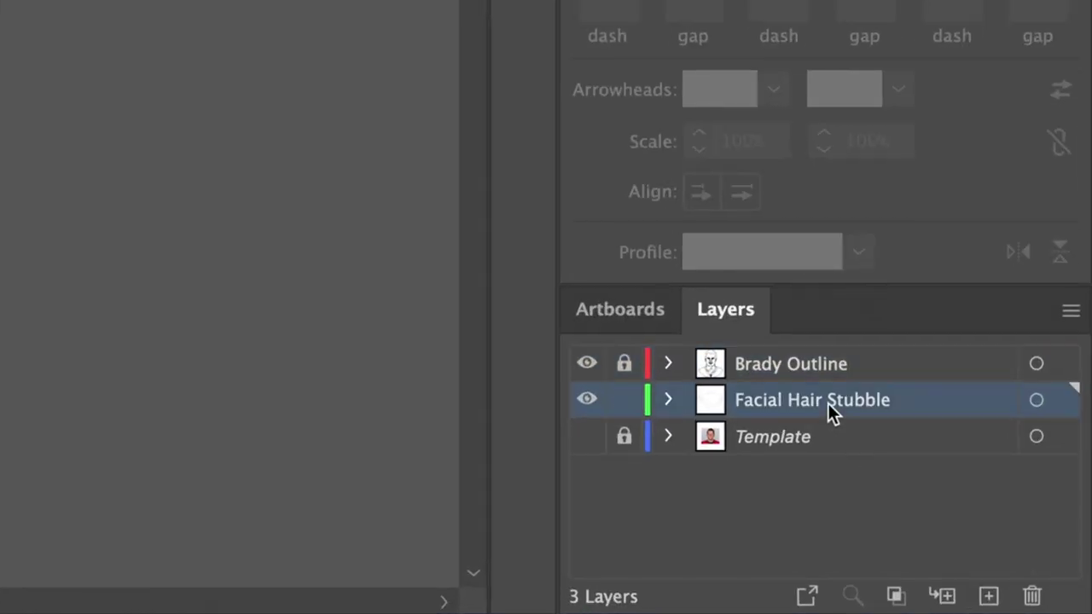
pyautogui.click(989, 597)
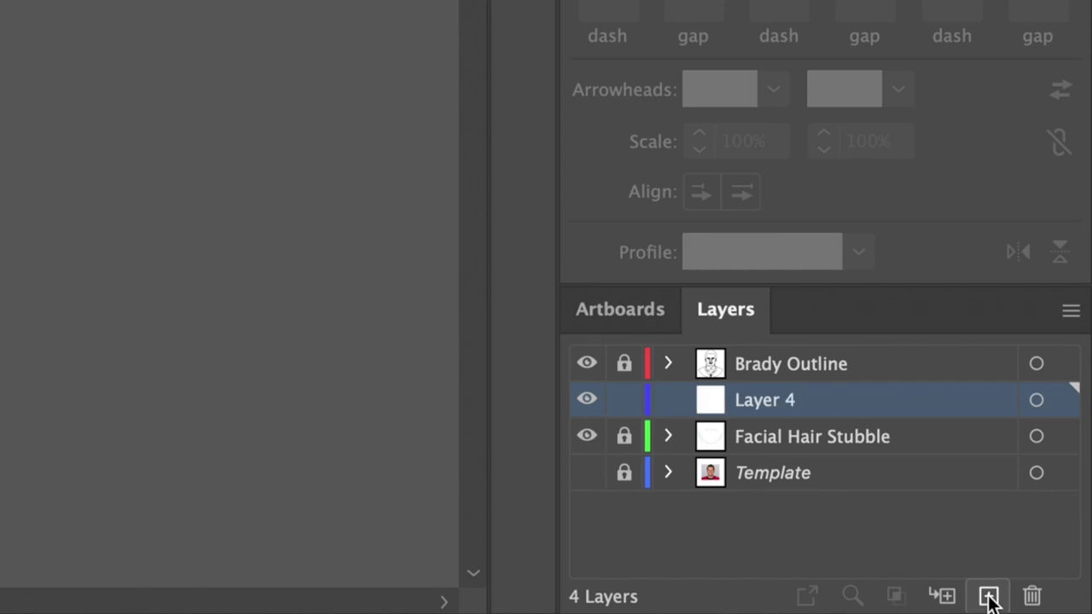
pyautogui.moveTo(791, 419); pyautogui.dragTo(794, 453)
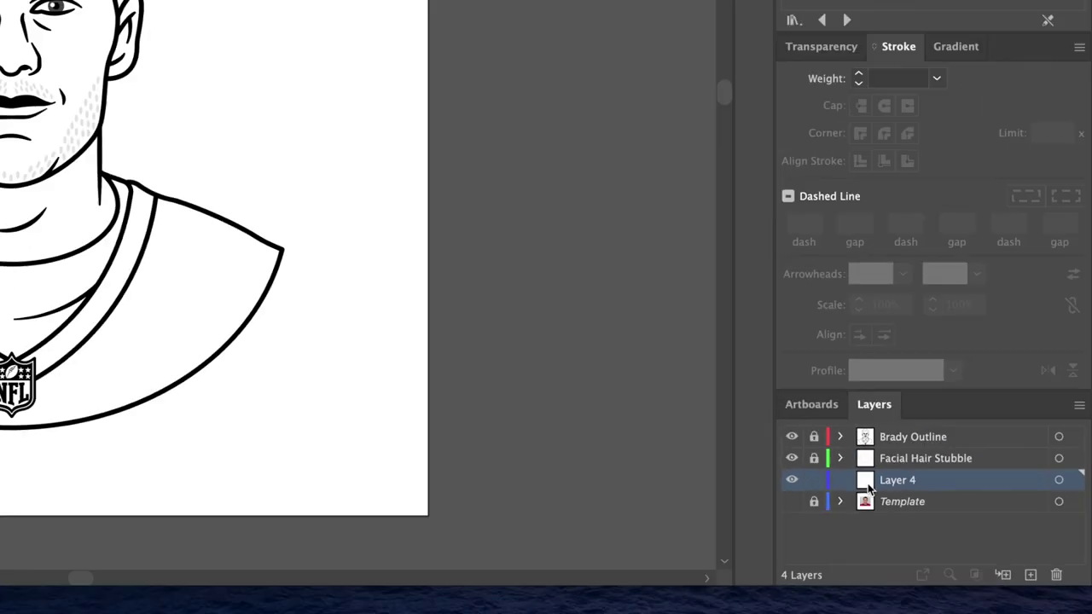
pyautogui.doubleClick(854, 436)
pyautogui.write('Shadow Ou')
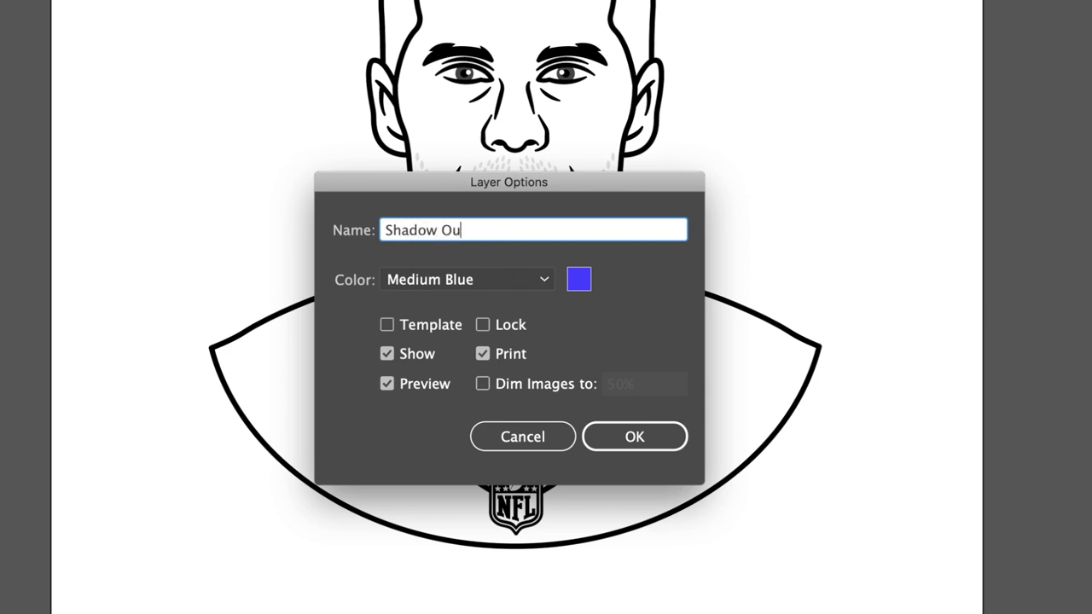
pyautogui.write('tline')
pyautogui.press('Return')
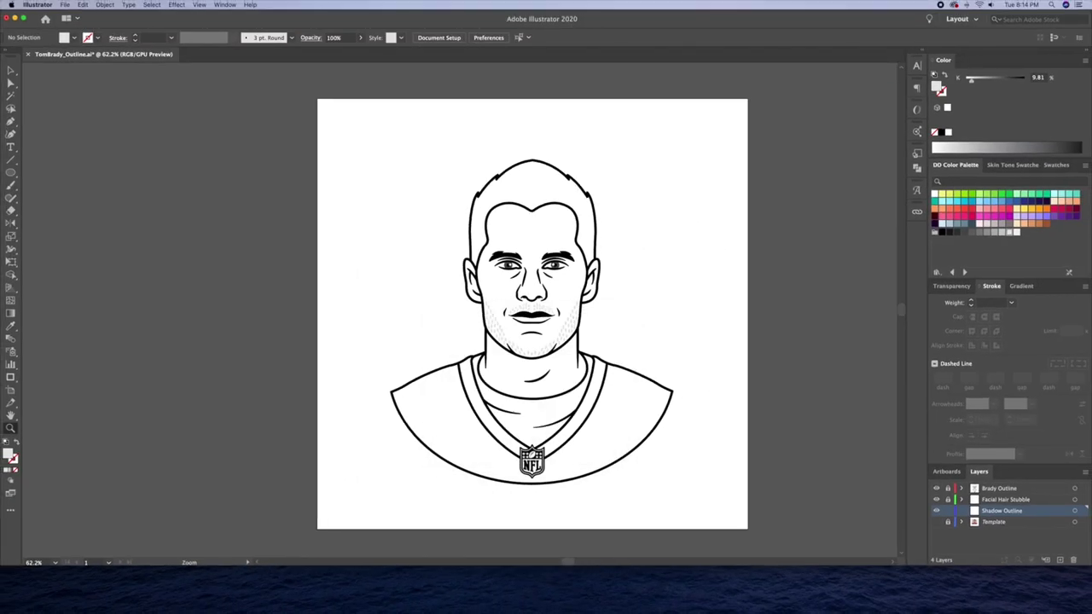
# Zoom in on the nose and mouth and set a black stroke with no fill.
pyautogui.moveTo(623, 330); pyautogui.dragTo(884, 418)
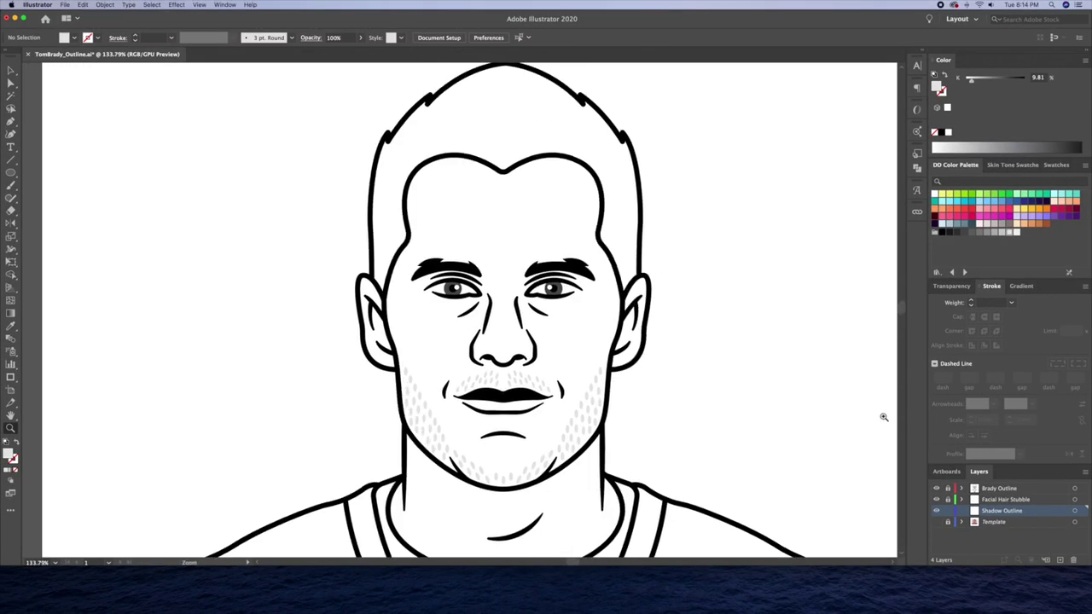
pyautogui.click(936, 522)
pyautogui.moveTo(553, 366); pyautogui.dragTo(633, 380)
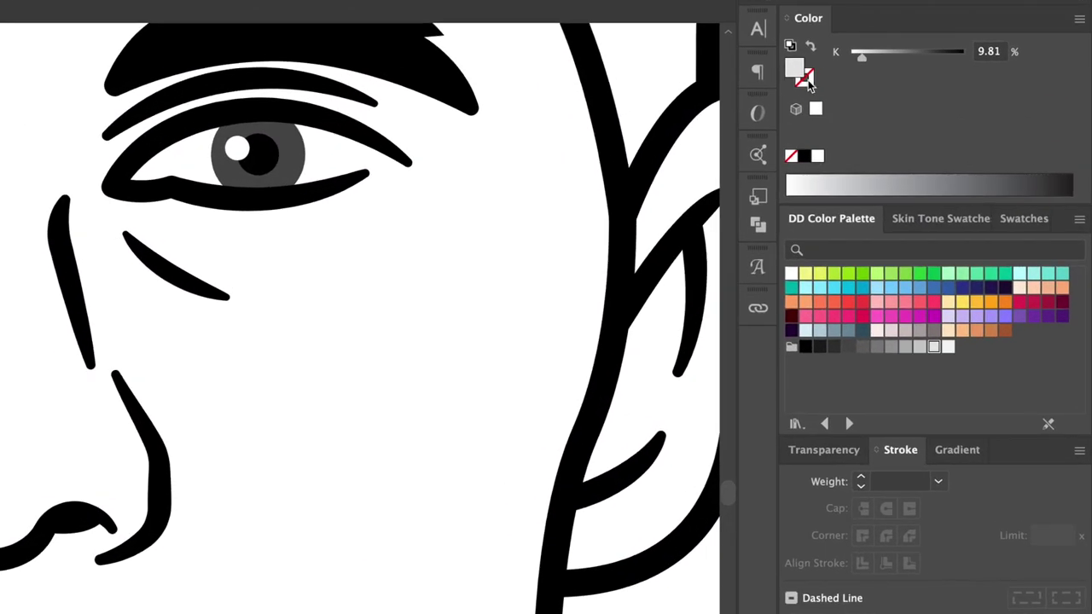
pyautogui.click(807, 76)
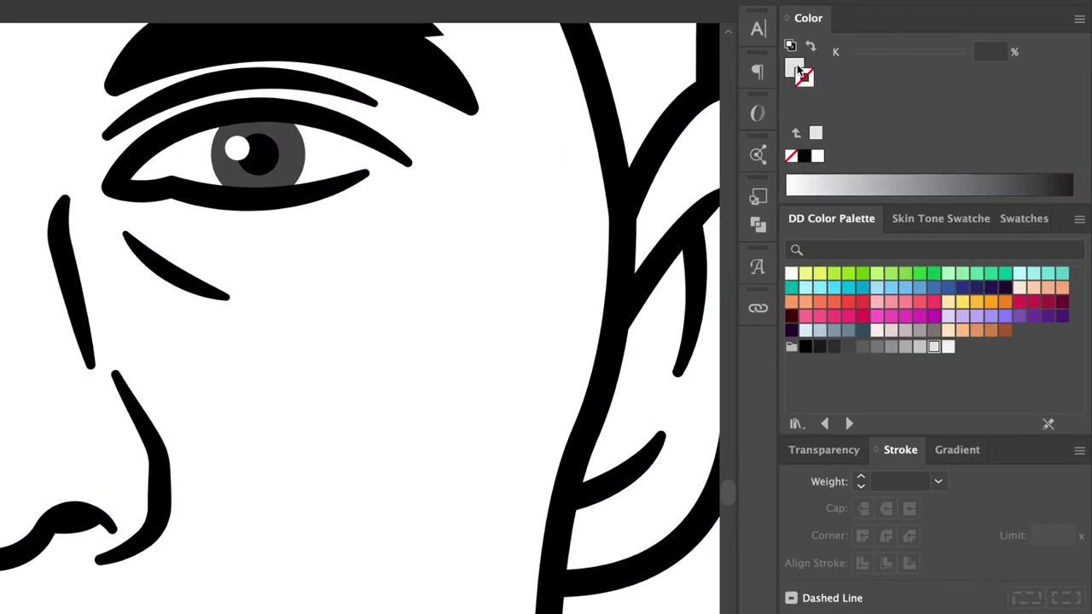
pyautogui.click(799, 58)
pyautogui.click(813, 46)
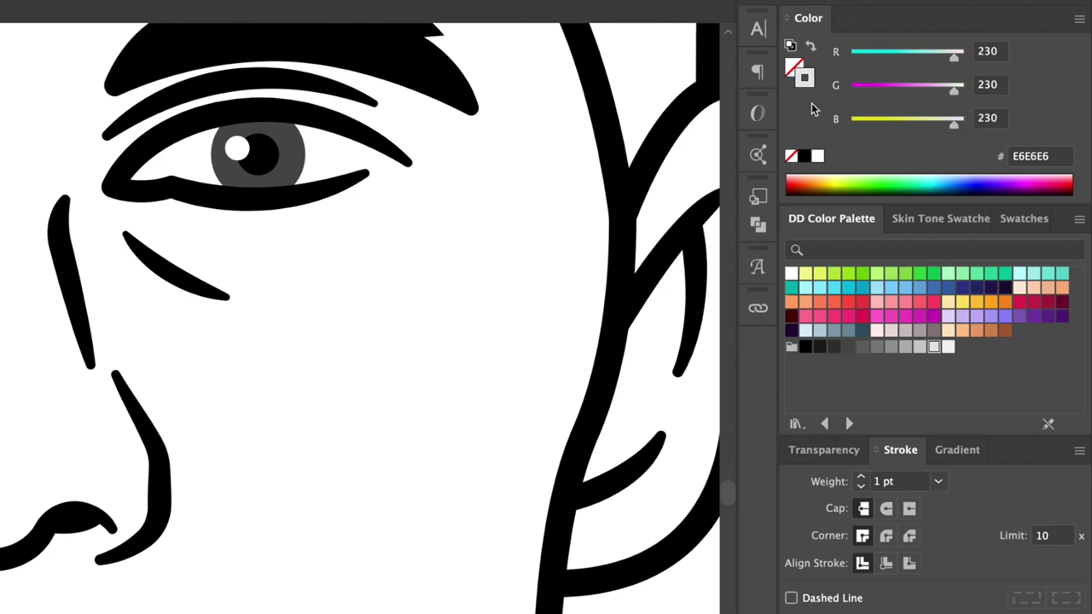
pyautogui.click(804, 155)
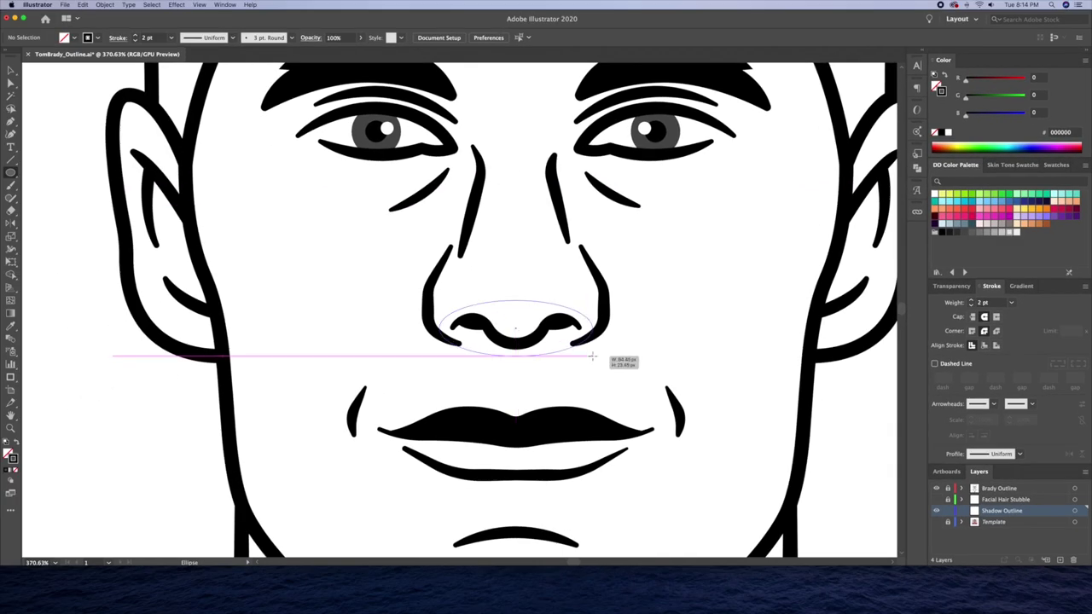
# Draw a 2 pt ellipse around the nostrils, then sketch and delete a trial pen path.
pyautogui.moveTo(591, 357); pyautogui.dragTo(443, 312)
pyautogui.moveTo(565, 337); pyautogui.dragTo(512, 364)
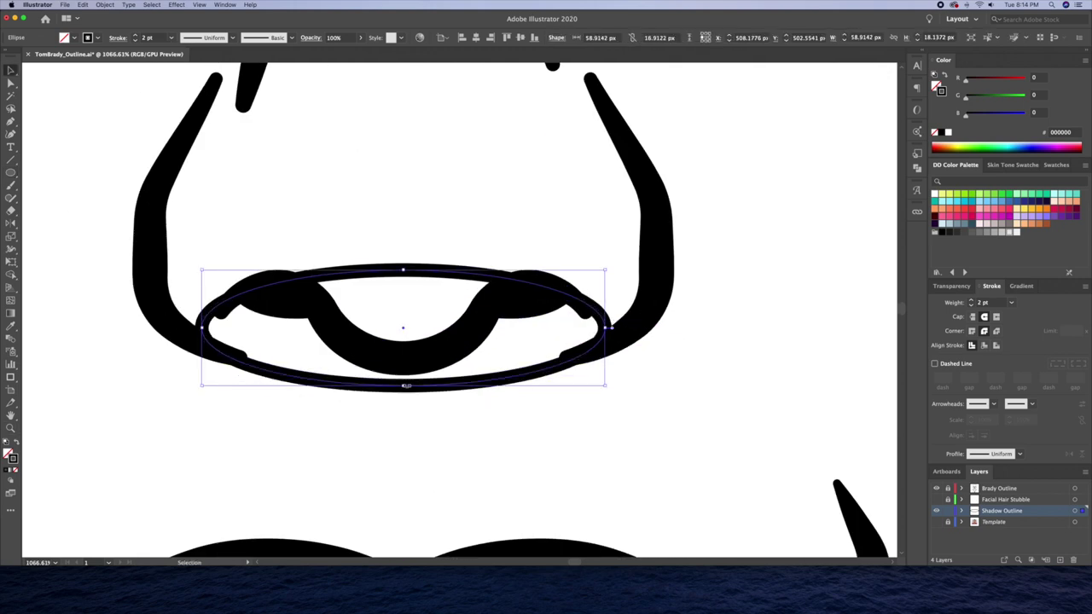
pyautogui.press('p')
pyautogui.click(419, 231)
pyautogui.click(388, 273)
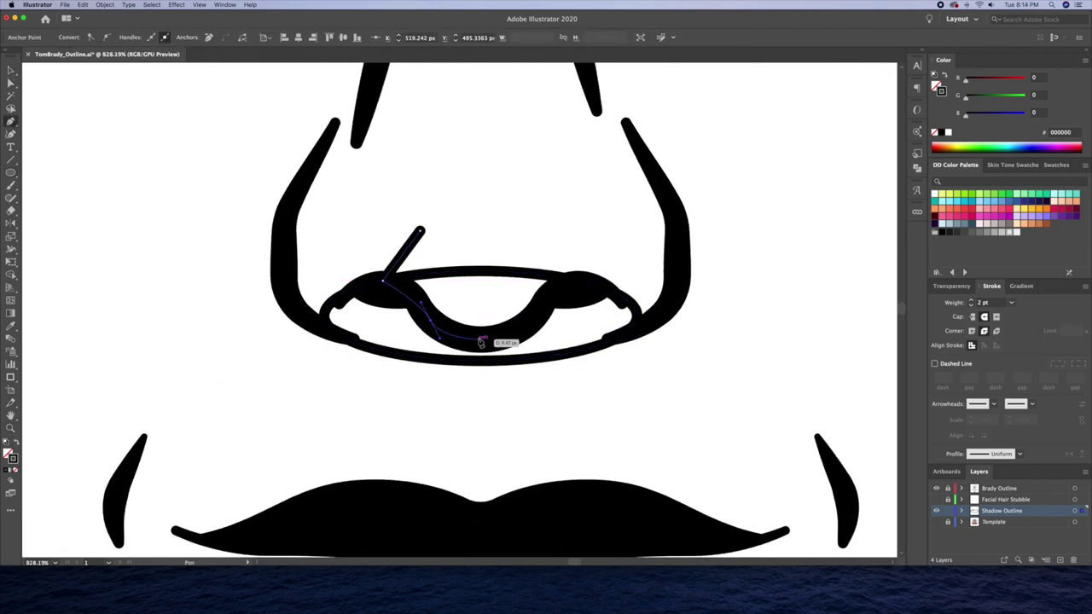
pyautogui.moveTo(604, 268); pyautogui.dragTo(535, 227)
pyautogui.press('v')
pyautogui.press('Delete')
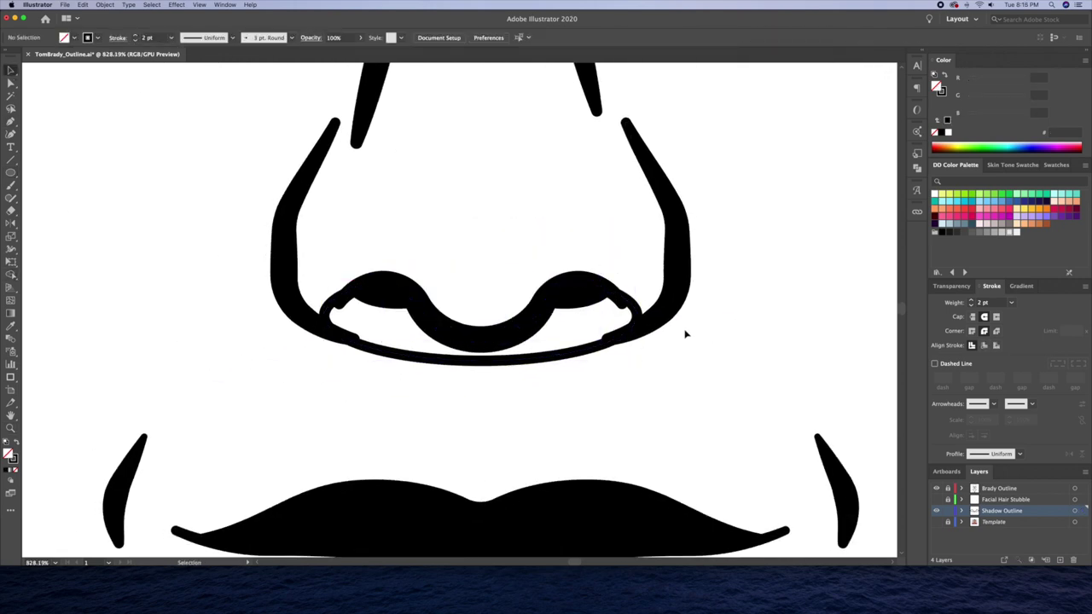
pyautogui.scroll(-2, 688, 332)
pyautogui.click(11, 174)
# Draw a trapezoid below the nose and merge it with the nose shape.
pyautogui.moveTo(449, 400); pyautogui.dragTo(496, 299)
pyautogui.press('a')
pyautogui.moveTo(496, 400)
pyautogui.mouseDown()
pyautogui.moveTo(508, 400)
pyautogui.moveTo(437, 400)
pyautogui.moveTo(487, 371)
pyautogui.mouseUp()
pyautogui.press('v')
pyautogui.press('super+a')
pyautogui.click(918, 167)
pyautogui.click(786, 176)
pyautogui.press('super+shift+a')
pyautogui.scroll(-10, 712, 280)
pyautogui.scroll(3, 566, 256)
# Pen a shadow path from the forehead around the eye socket and down the nose.
pyautogui.press('p')
pyautogui.click(555, 124)
pyautogui.moveTo(597, 300); pyautogui.dragTo(480, 327)
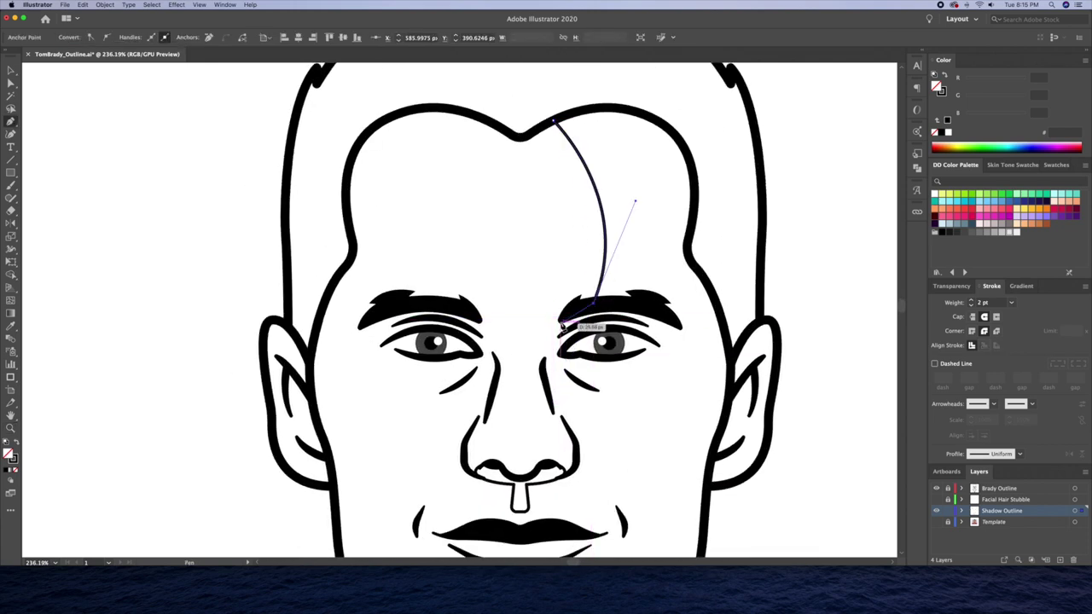
pyautogui.moveTo(359, 324); pyautogui.dragTo(282, 362)
pyautogui.moveTo(498, 376)
pyautogui.mouseDown()
pyautogui.moveTo(572, 275)
pyautogui.moveTo(359, 324)
pyautogui.mouseUp()
pyautogui.press('a')
pyautogui.scroll(5, 441, 275)
pyautogui.press('p')
pyautogui.scroll(-5, 441, 282)
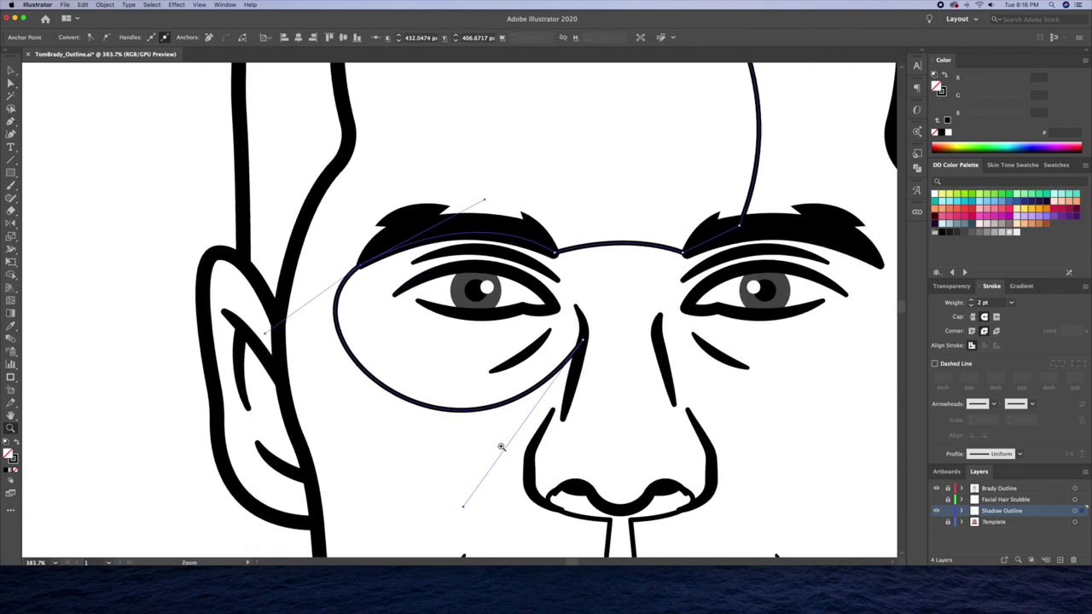
pyautogui.moveTo(519, 296); pyautogui.dragTo(530, 339)
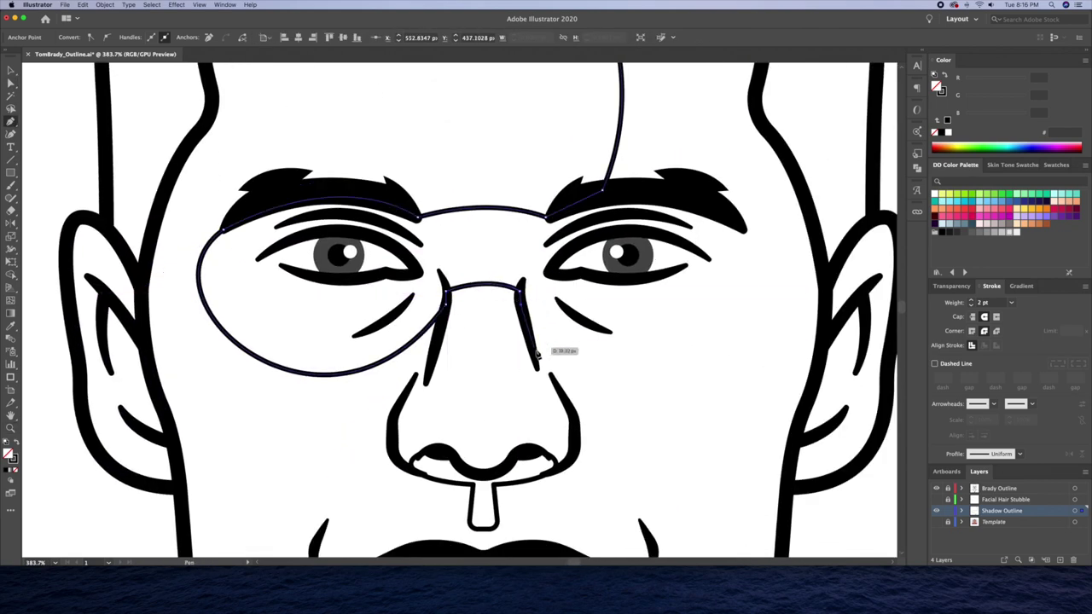
pyautogui.moveTo(543, 395); pyautogui.dragTo(546, 452)
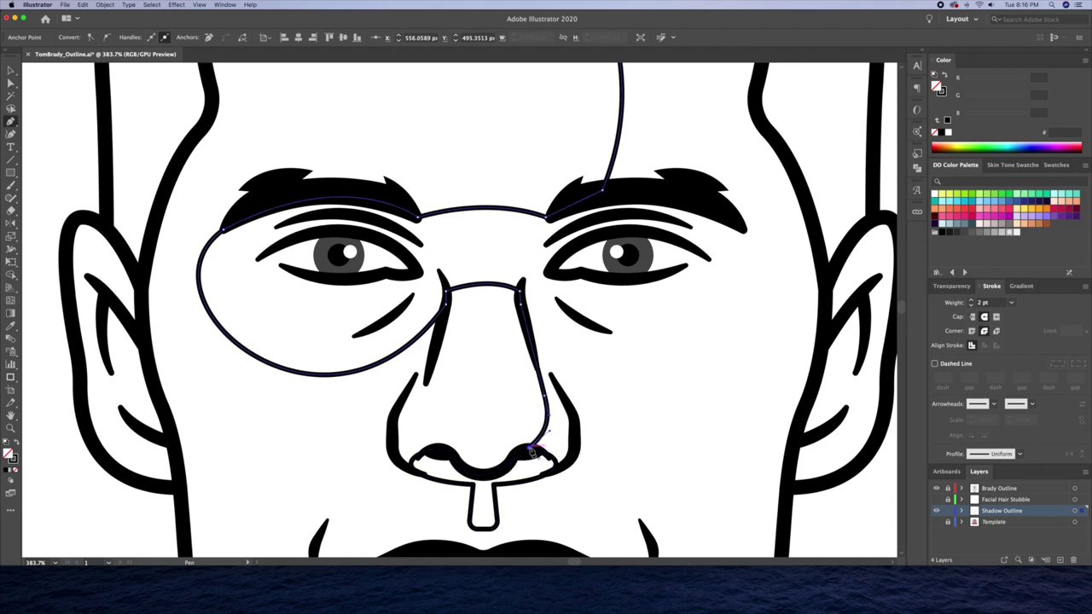
pyautogui.scroll(-3, 530, 419)
# Continue the shadow line past the mouth and along the lower lip to the chin.
pyautogui.moveTo(522, 437); pyautogui.dragTo(502, 499)
pyautogui.scroll(-4, 502, 499)
pyautogui.click(466, 304)
pyautogui.click(466, 370)
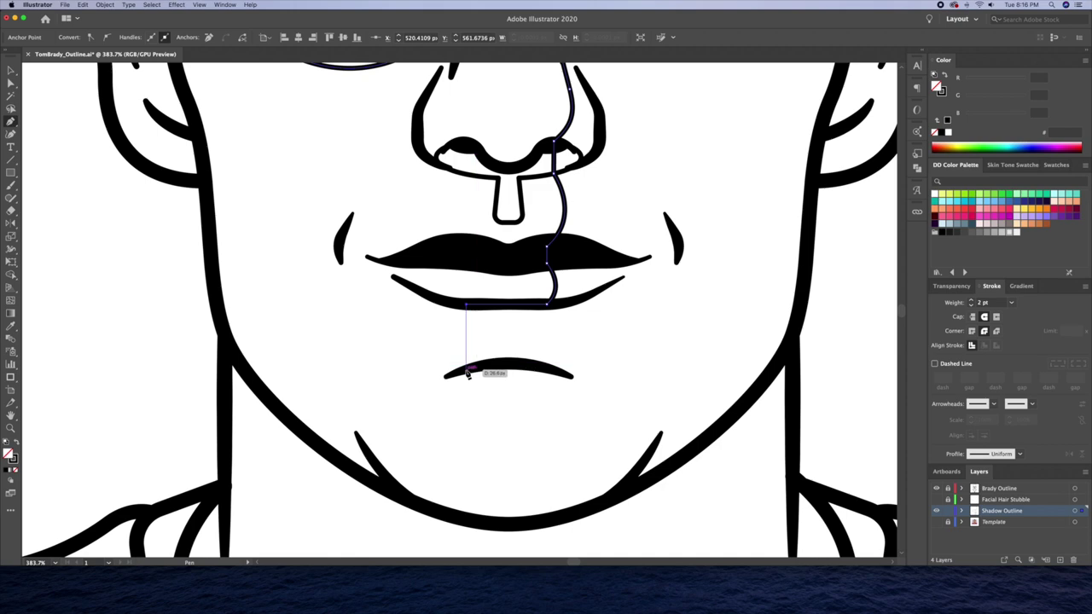
pyautogui.click(449, 334)
pyautogui.click(546, 367)
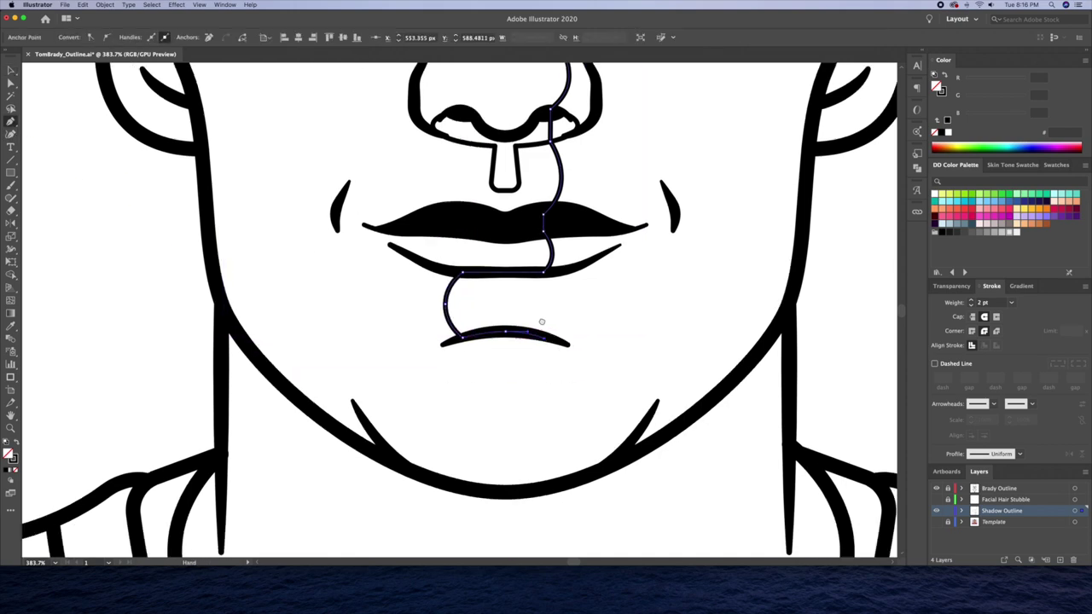
pyautogui.scroll(-2, 547, 434)
pyautogui.moveTo(547, 434); pyautogui.dragTo(547, 512)
pyautogui.hscroll(3, 547, 434)
# Extend the shadow path up the jawline and around the ear.
pyautogui.click(532, 359)
pyautogui.scroll(10, 648, 179)
pyautogui.click(553, 311)
pyautogui.moveTo(581, 243); pyautogui.dragTo(635, 247)
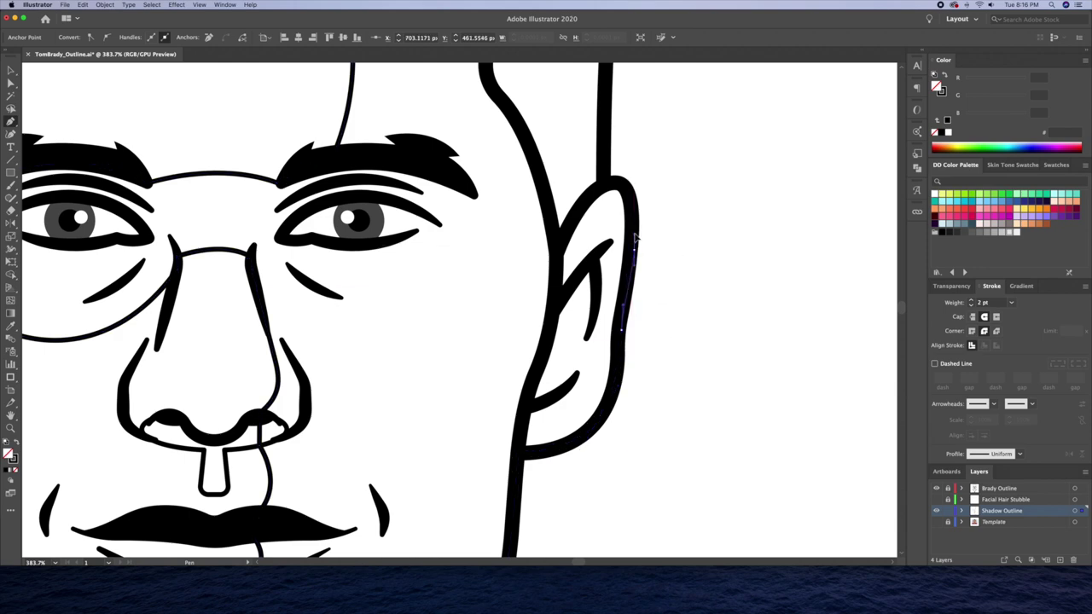
pyautogui.scroll(5, 528, 386)
pyautogui.scroll(5, 528, 386)
pyautogui.moveTo(503, 188); pyautogui.dragTo(470, 146)
pyautogui.moveTo(303, 162); pyautogui.dragTo(232, 200)
pyautogui.scroll(-5, 232, 199)
pyautogui.scroll(5, 529, 333)
# Draw a closed neck shadow shape from below the chin up the neck.
pyautogui.moveTo(538, 337); pyautogui.dragTo(562, 348)
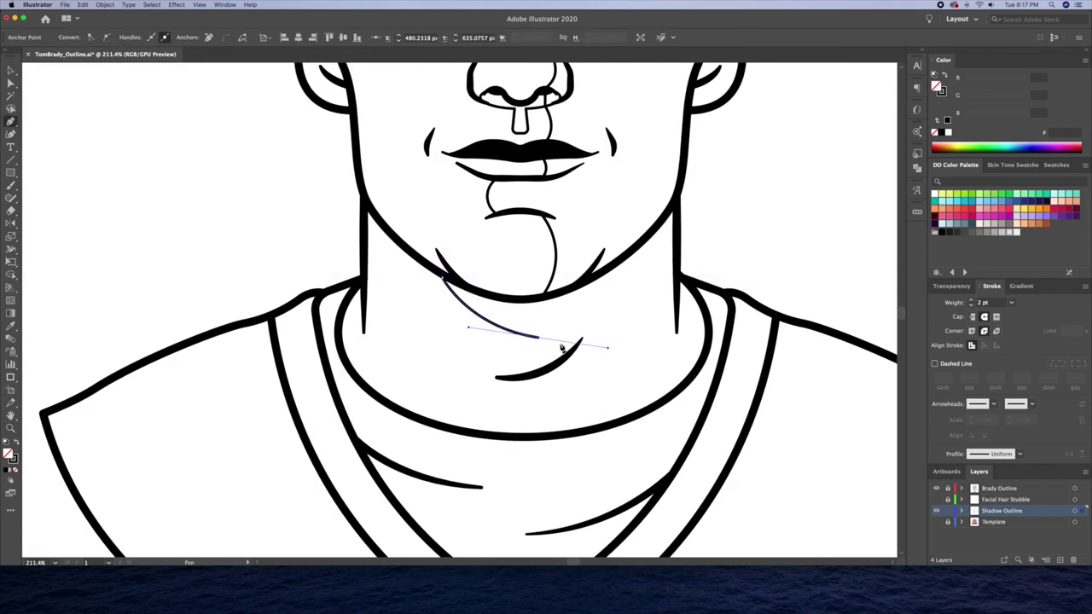
pyautogui.click(494, 368)
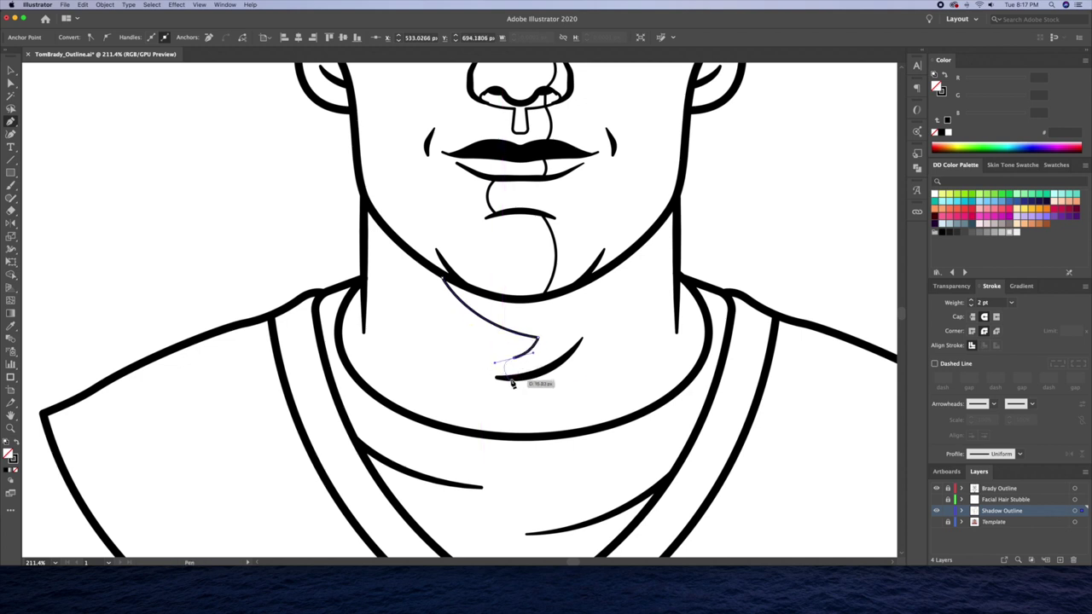
pyautogui.moveTo(539, 376); pyautogui.dragTo(542, 373)
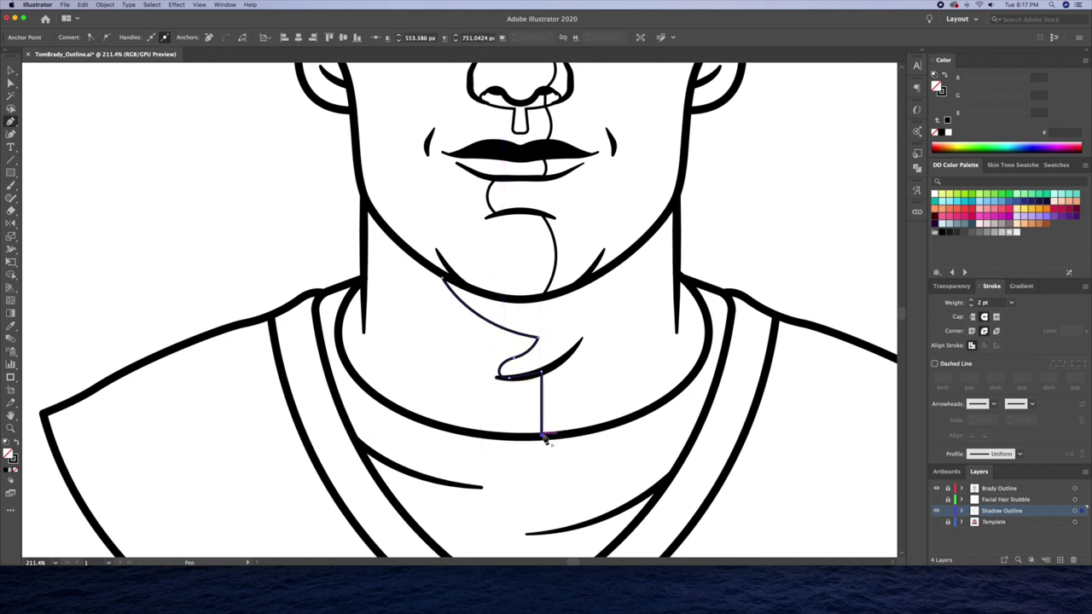
pyautogui.hotkey('shift', '`')
pyautogui.press('p')
pyautogui.click(541, 435)
pyautogui.click(666, 400)
pyautogui.click(676, 275)
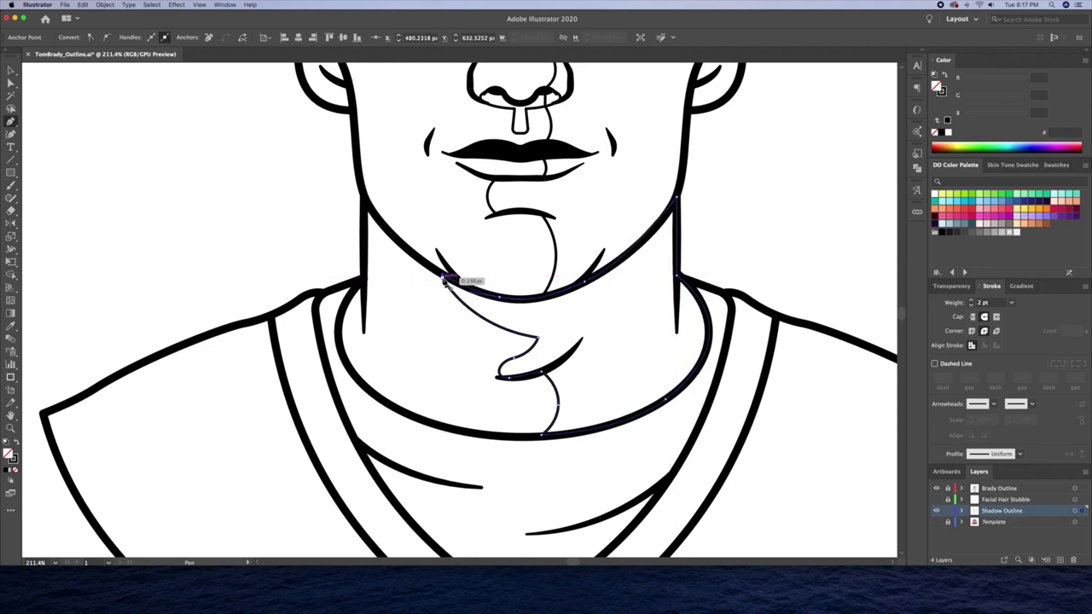
pyautogui.click(444, 279)
pyautogui.press('z')
pyautogui.click(533, 344)
pyautogui.scroll(-5, 481, 353)
pyautogui.scroll(3, 500, 337)
# Pen shadow lines under the shirt collar and across the shirt.
pyautogui.press('p')
pyautogui.click(533, 258)
pyautogui.moveTo(391, 376); pyautogui.dragTo(394, 376)
pyautogui.moveTo(559, 402); pyautogui.dragTo(622, 383)
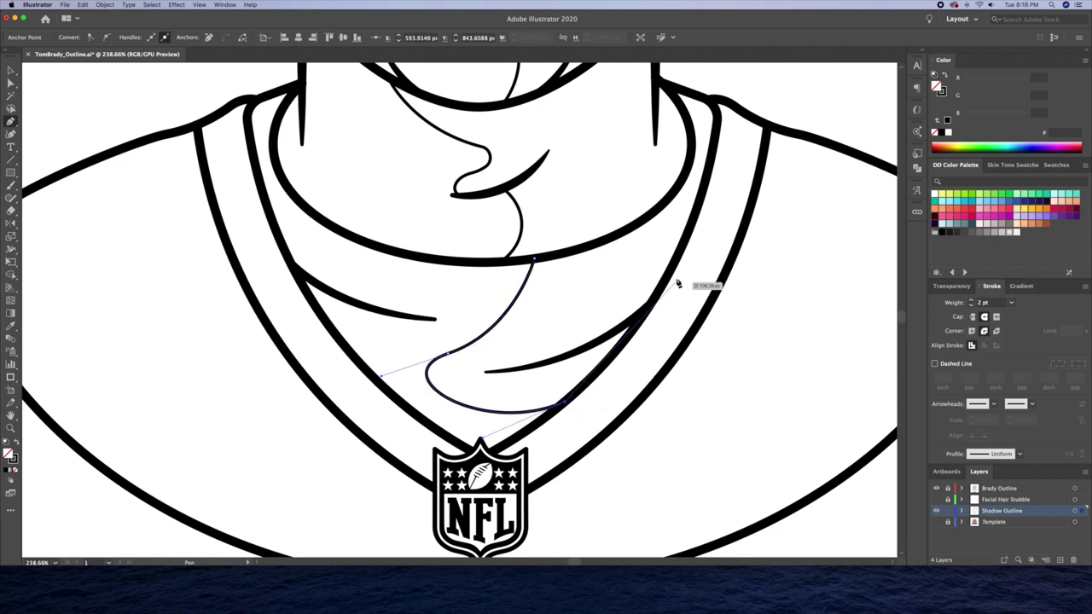
pyautogui.click(715, 101)
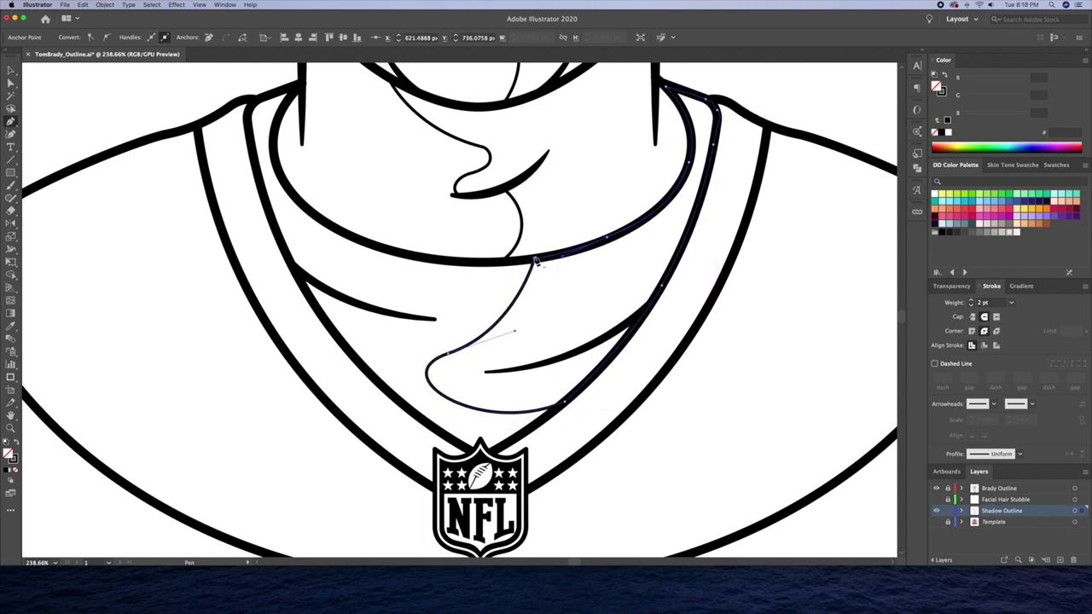
pyautogui.click(294, 269)
pyautogui.moveTo(391, 316); pyautogui.dragTo(390, 317)
pyautogui.click(333, 331)
pyautogui.press('Escape')
pyautogui.hotkey('shift', '`')
# Trace a shadow line up the collar corner and out to the shoulder.
pyautogui.click(578, 391)
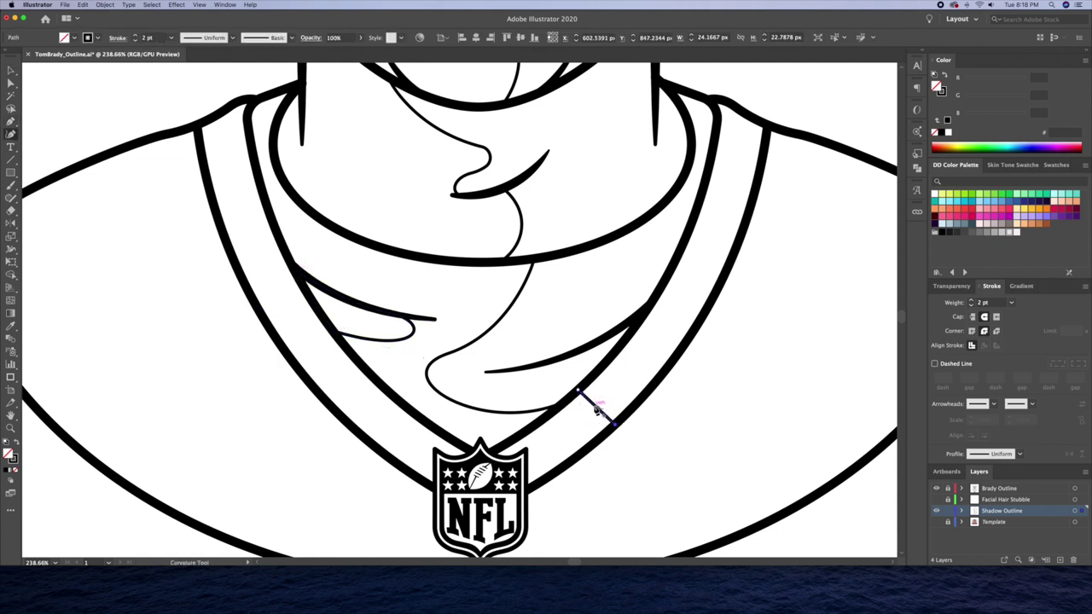
pyautogui.moveTo(597, 412); pyautogui.dragTo(463, 415)
pyautogui.press('p')
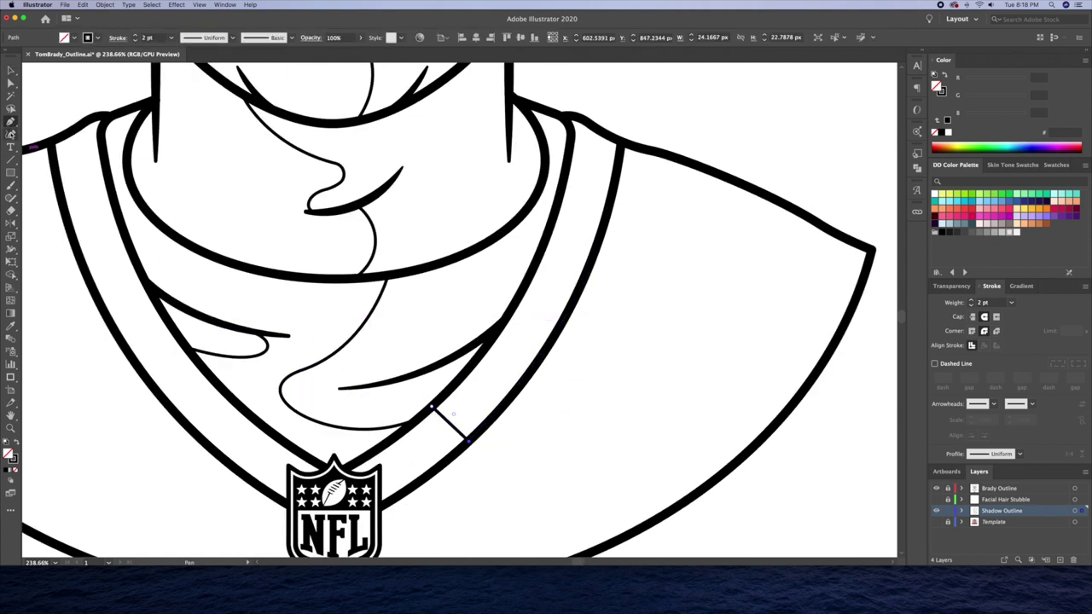
pyautogui.press('p')
pyautogui.moveTo(622, 146); pyautogui.dragTo(602, 134)
pyautogui.click(602, 134)
pyautogui.scroll(5, 614, 136)
pyautogui.scroll(-2, 598, 153)
pyautogui.scroll(-2, 564, 179)
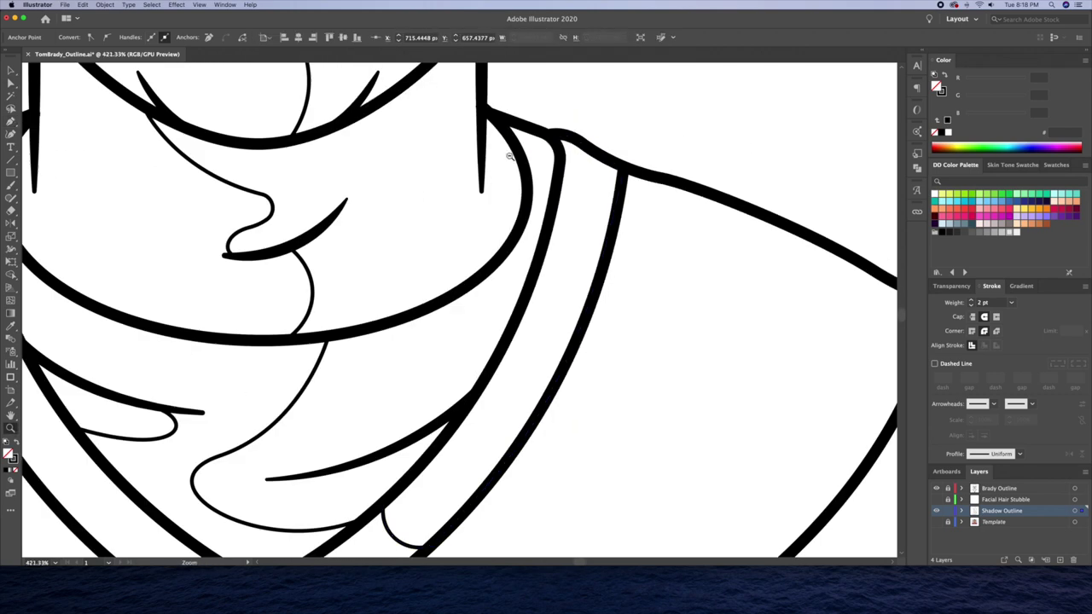
pyautogui.scroll(-5, 546, 247)
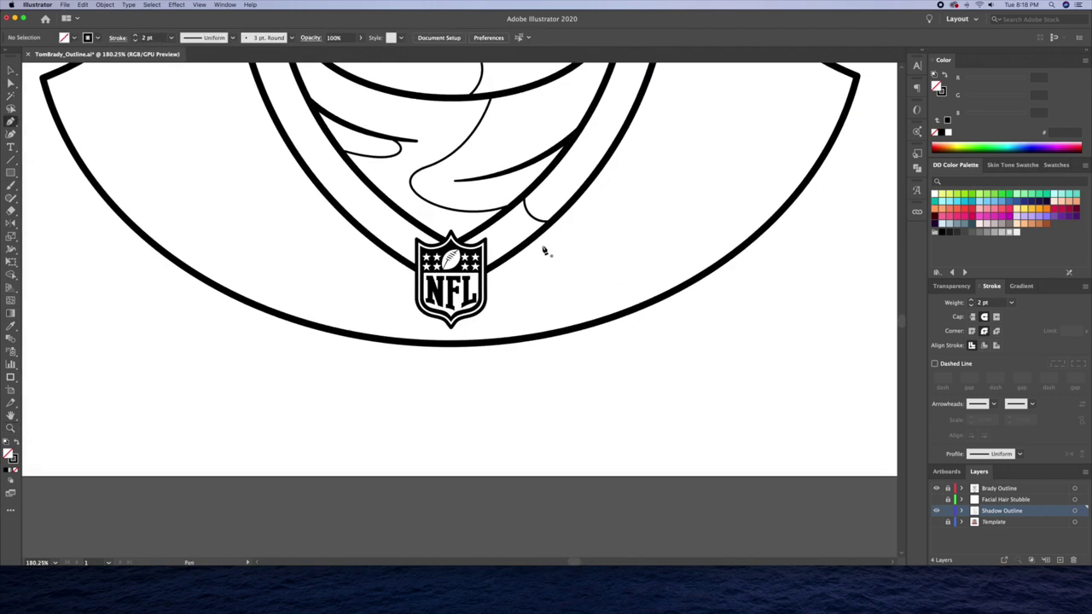
pyautogui.click(507, 343)
pyautogui.hscroll(5, 444, 373)
pyautogui.click(505, 390)
# Finish the shoulder shadow path and name the new layer 'Colour'.
pyautogui.click(629, 212)
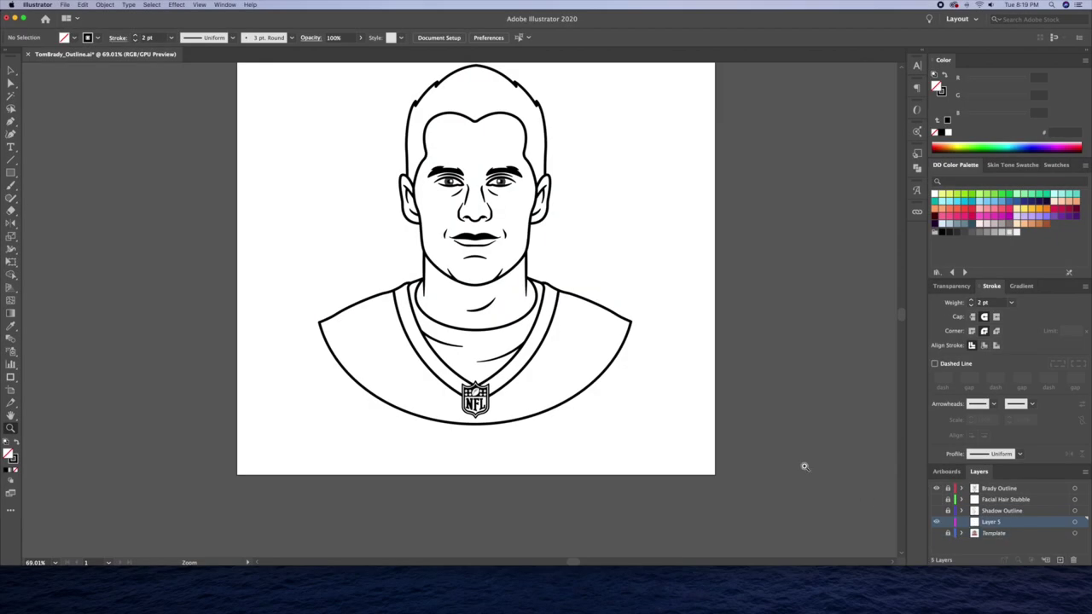
pyautogui.moveTo(665, 377); pyautogui.dragTo(691, 418)
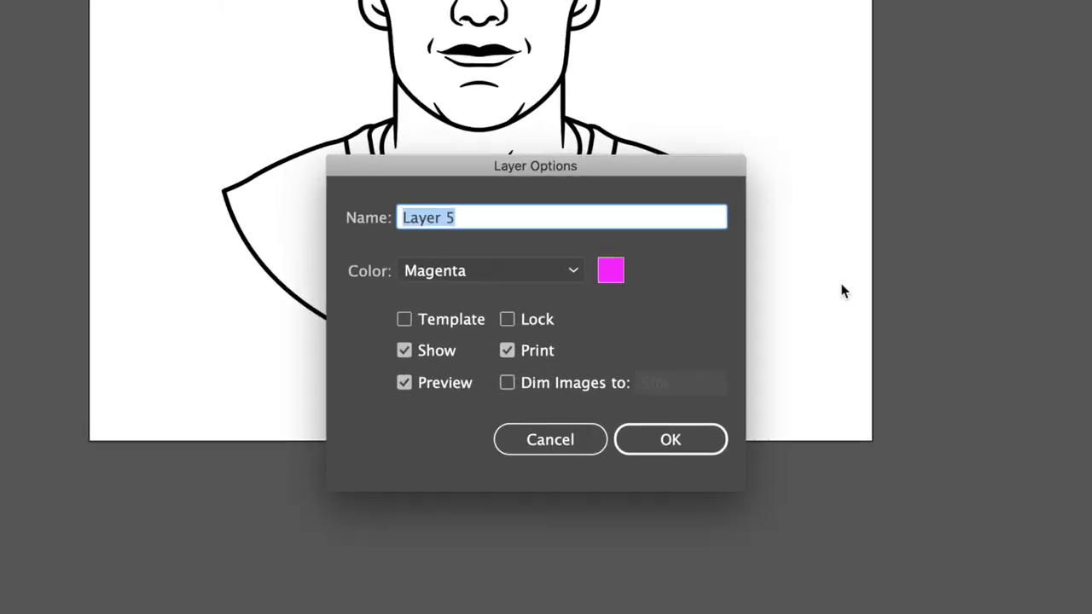
pyautogui.write('Co')
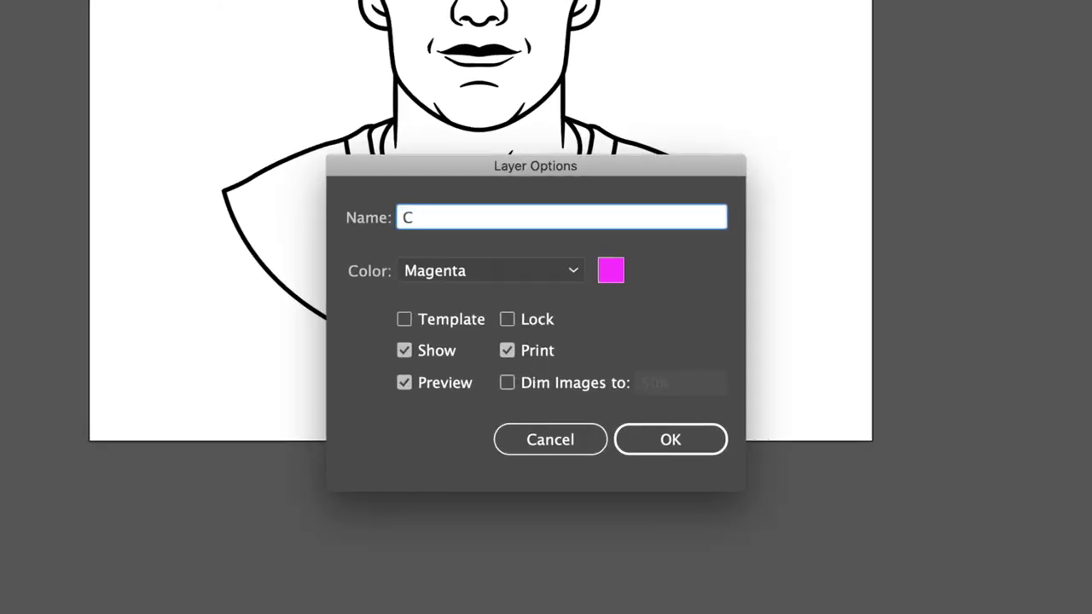
pyautogui.write('lour')
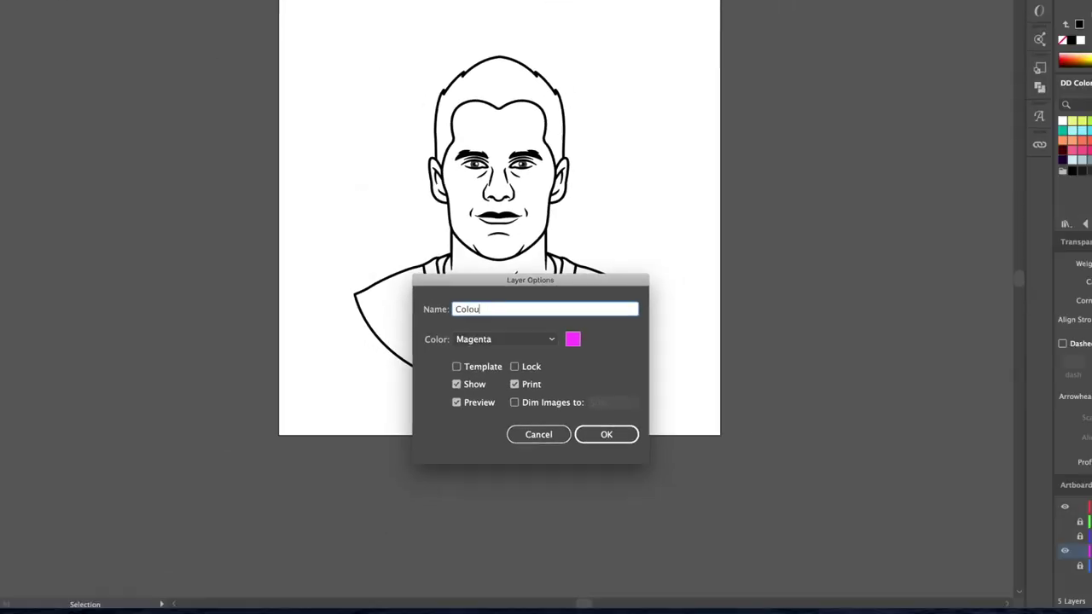
pyautogui.press('Return')
# Select all artwork, then remove the NFL logo from the selection.
pyautogui.hotkey('ctrl', 'a')
pyautogui.press('z')
pyautogui.moveTo(498, 361); pyautogui.dragTo(581, 392)
pyautogui.press('v')
pyautogui.keyDown('shift'); pyautogui.click(561, 422); pyautogui.keyUp('shift')
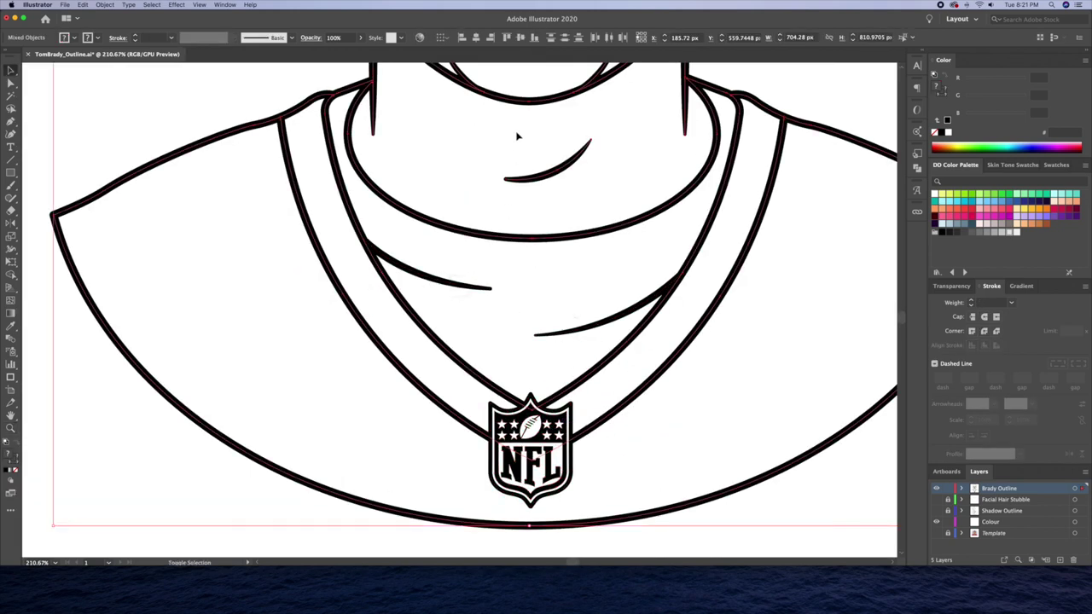
# Deselect the lips, eyes and nose, then move the remaining outline paths to the Colour layer.
pyautogui.scroll(5, 537, 165)
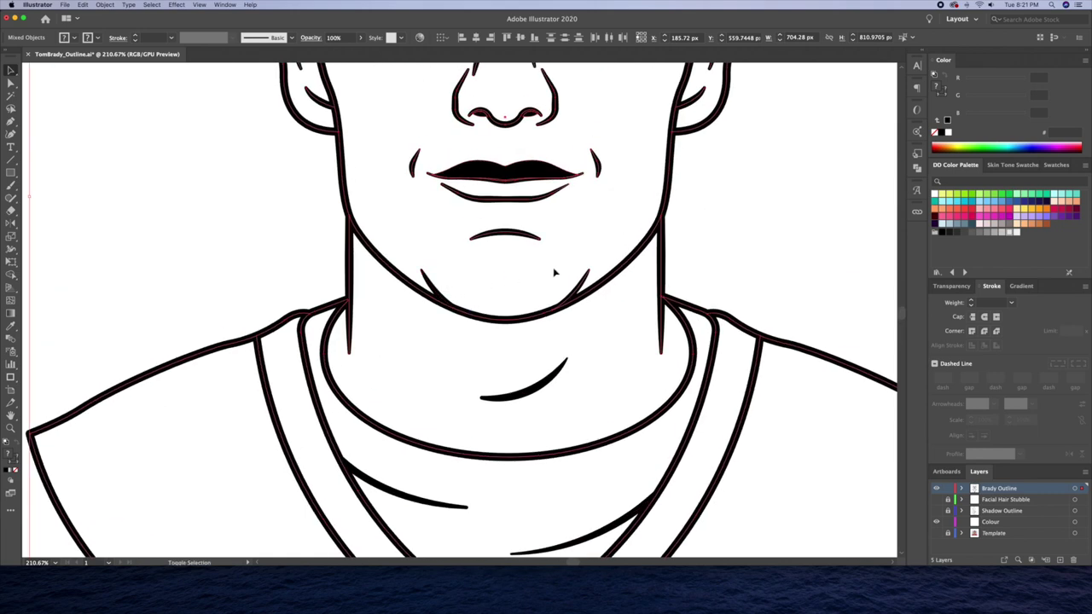
pyautogui.keyDown('shift'); pyautogui.click(504, 170); pyautogui.keyUp('shift')
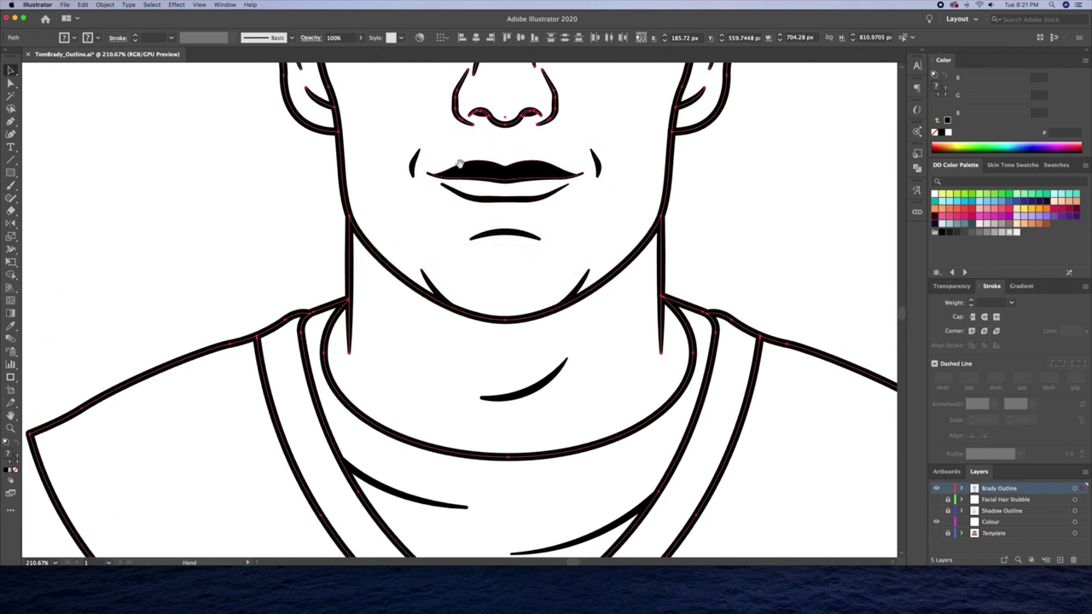
pyautogui.scroll(5, 636, 139)
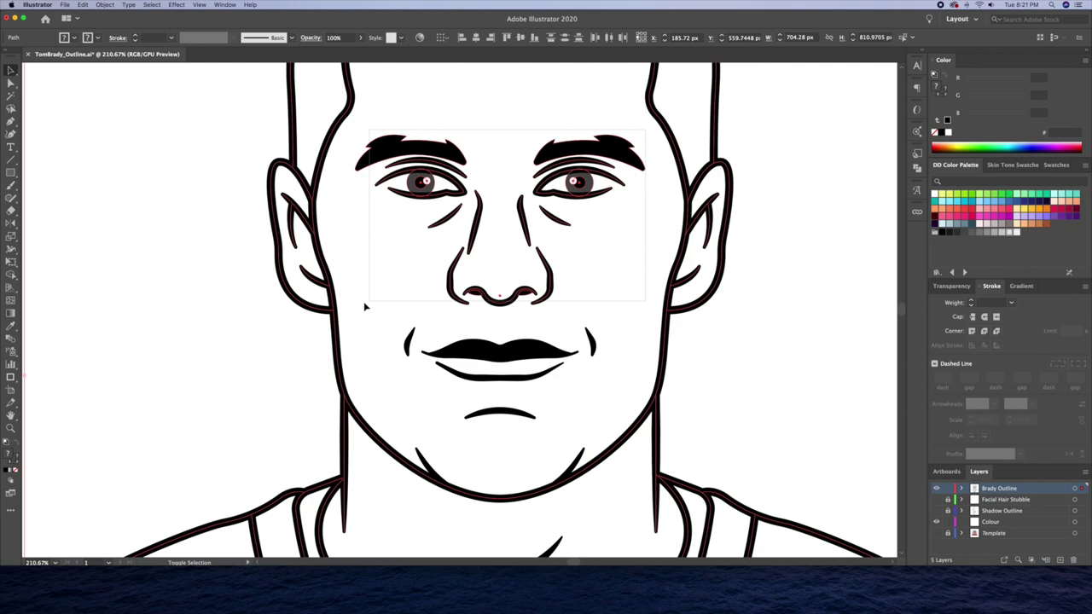
pyautogui.keyDown('shift'); pyautogui.click(380, 305); pyautogui.keyUp('shift')
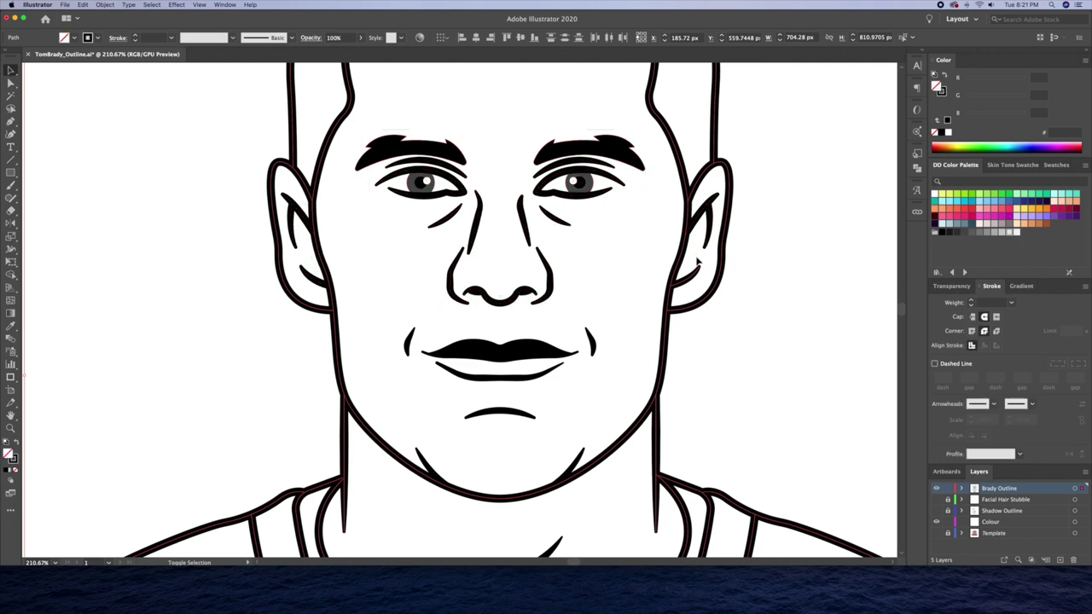
pyautogui.press('super+0')
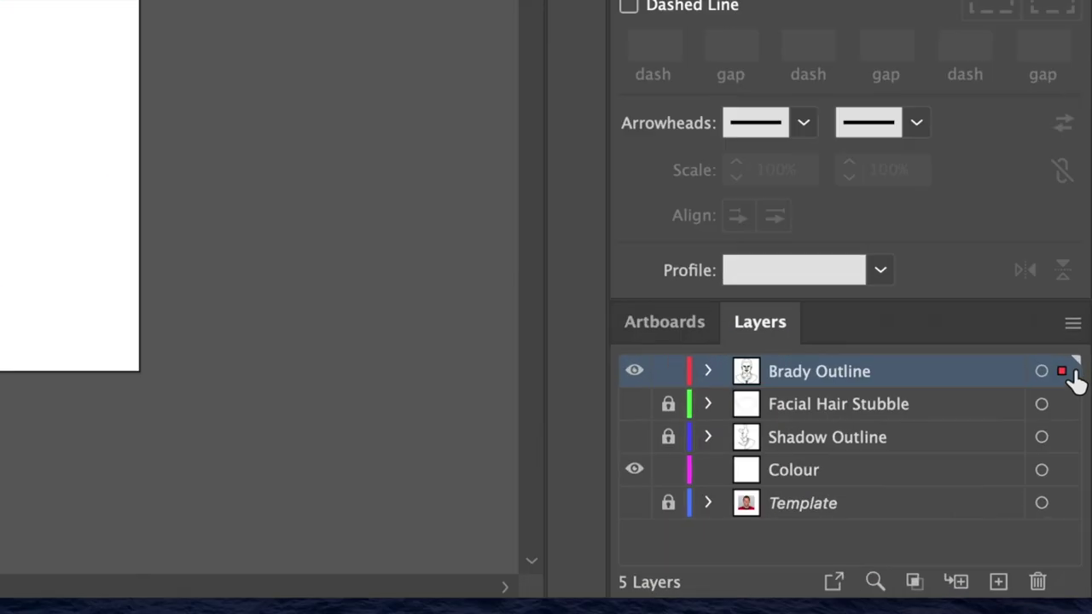
pyautogui.moveTo(1081, 489); pyautogui.dragTo(1081, 522)
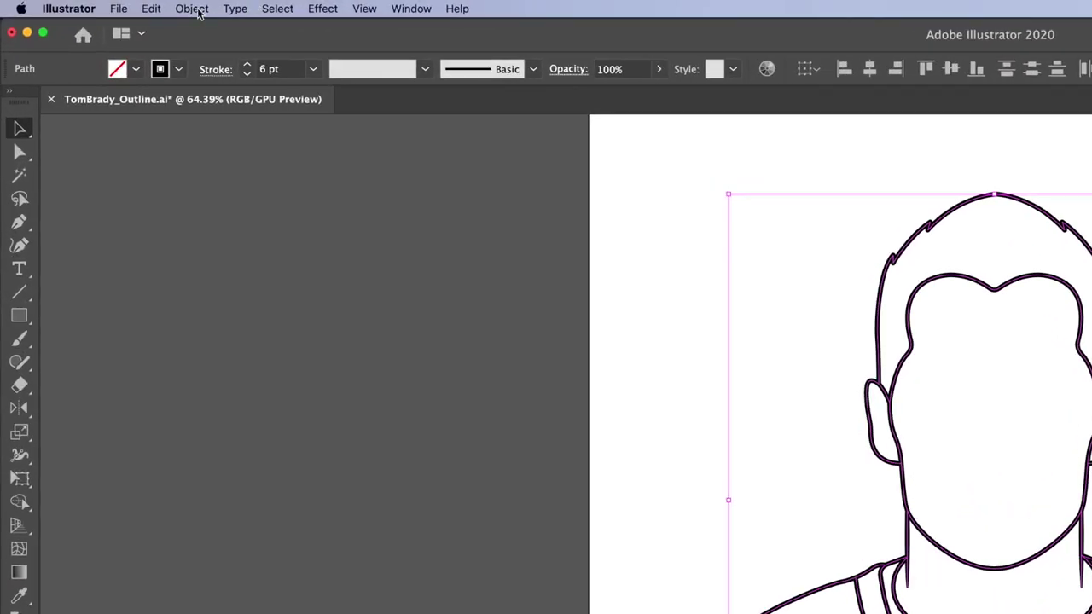
# Outline the strokes into filled shapes and merge them into one silhouette.
pyautogui.click(192, 8)
pyautogui.moveTo(248, 355)
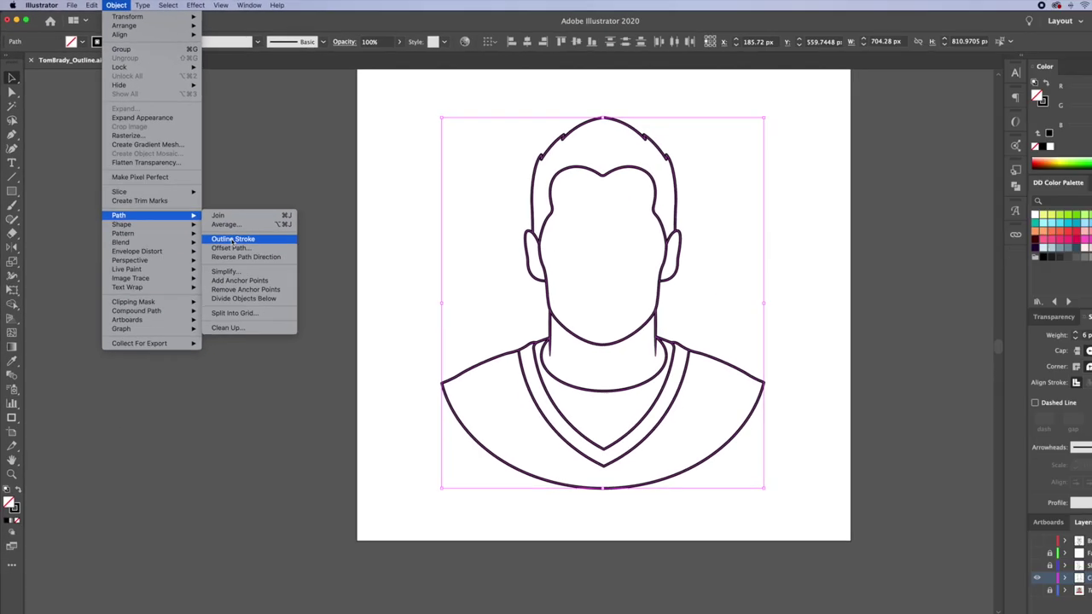
pyautogui.click(385, 395)
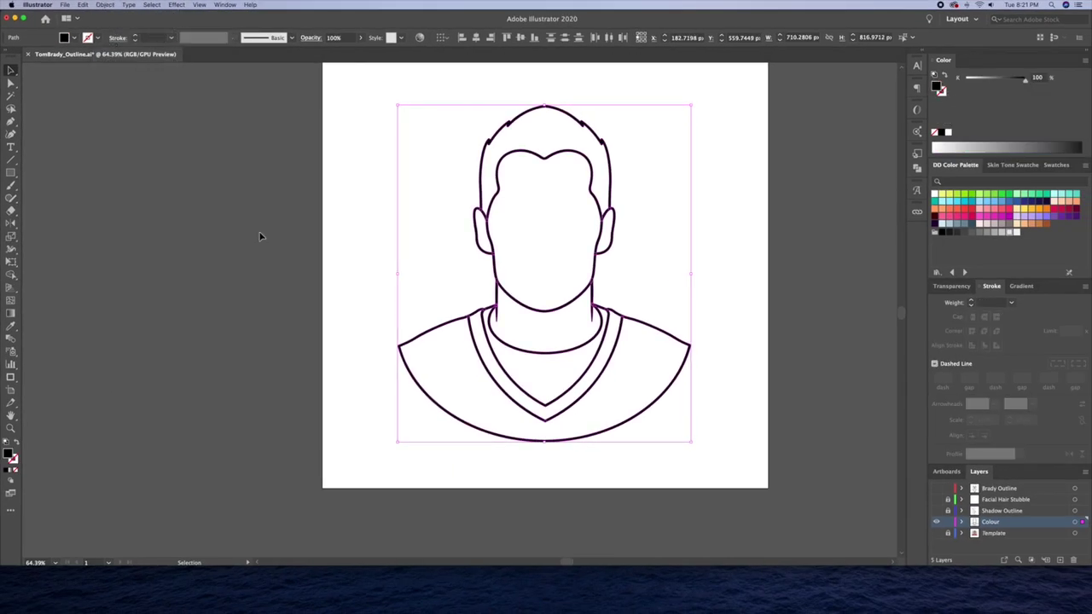
pyautogui.press('z')
pyautogui.moveTo(629, 314); pyautogui.dragTo(472, 305)
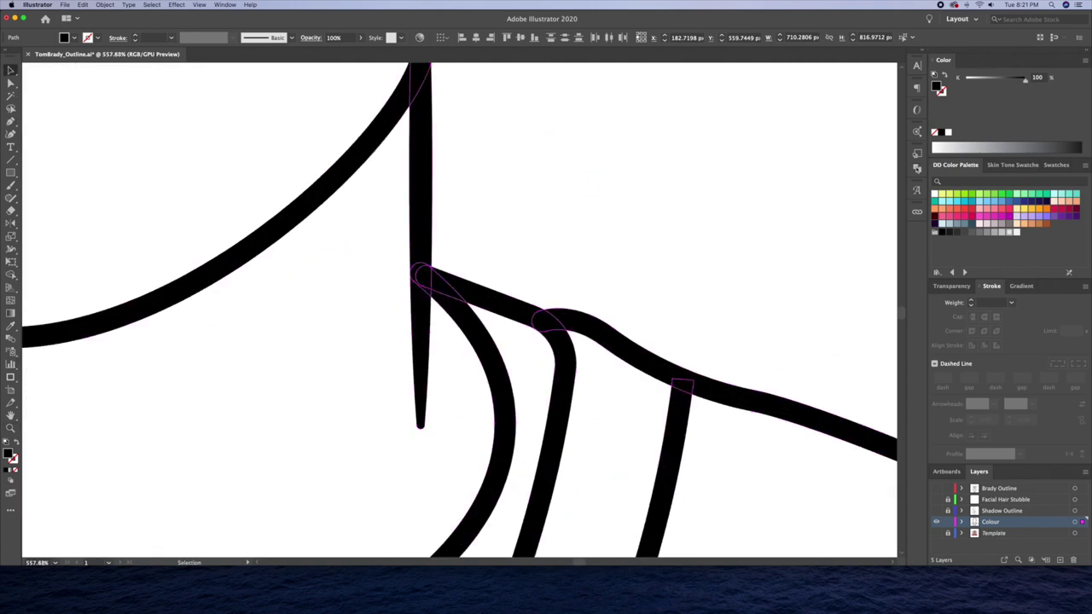
pyautogui.hotkey('ctrl', 'shift', 'F9')
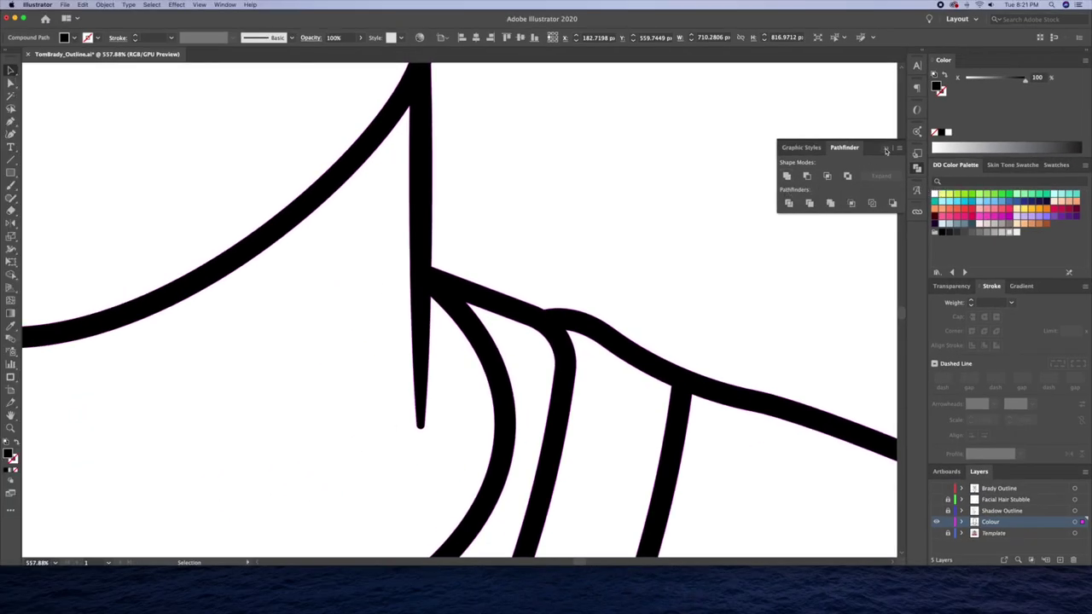
pyautogui.hotkey('ctrl', 'shift', 'F9')
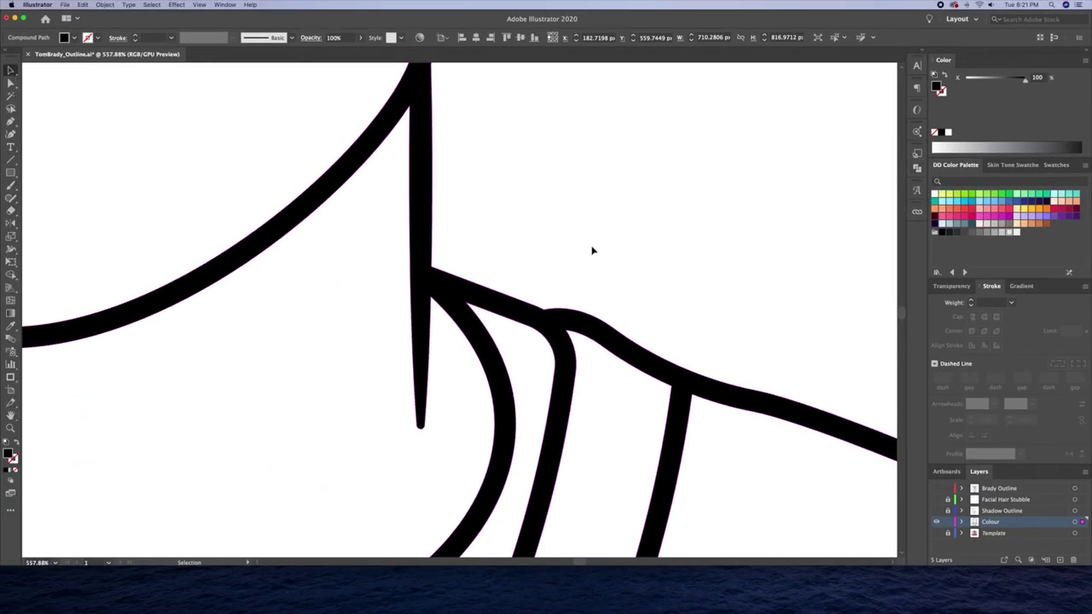
# Release the compound shape, reshape the silhouette's curved edge, and reselect it.
pyautogui.rightClick(519, 302)
pyautogui.click(559, 364)
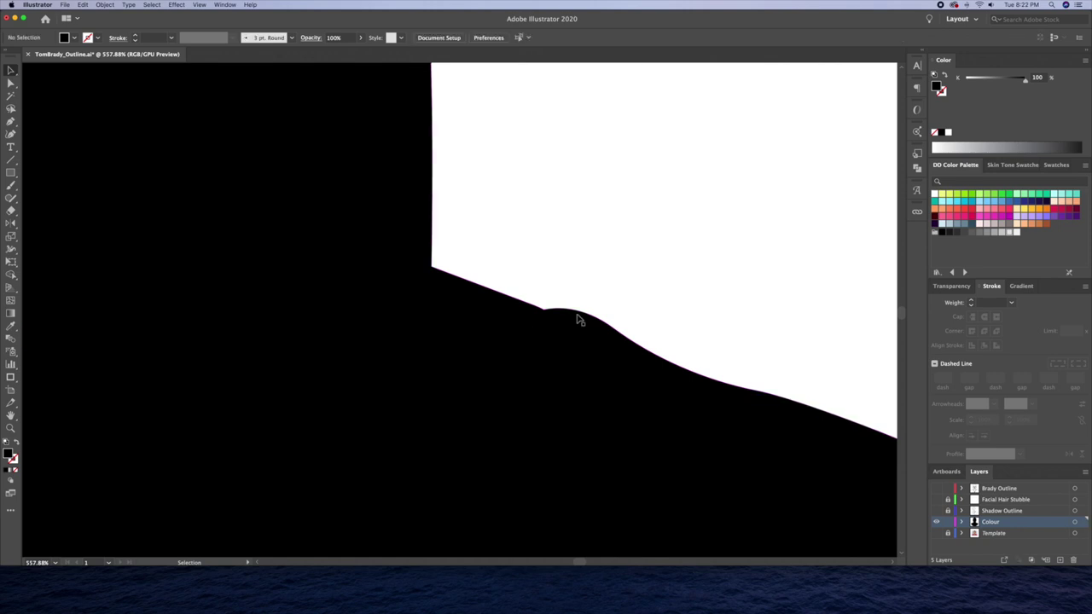
pyautogui.moveTo(578, 317); pyautogui.dragTo(594, 310)
pyautogui.press('super+shift+a')
pyautogui.press('super+0')
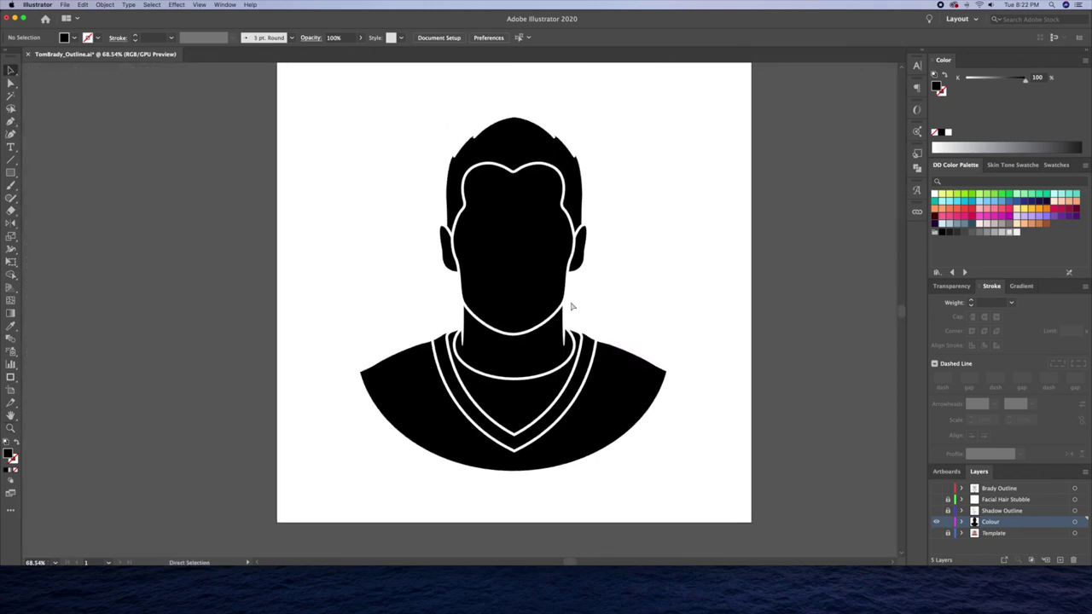
pyautogui.press('v')
pyautogui.click(572, 306)
# Fill the silhouette light grey, show the Brady Outline layer, and fill the face peach.
pyautogui.click(1011, 233)
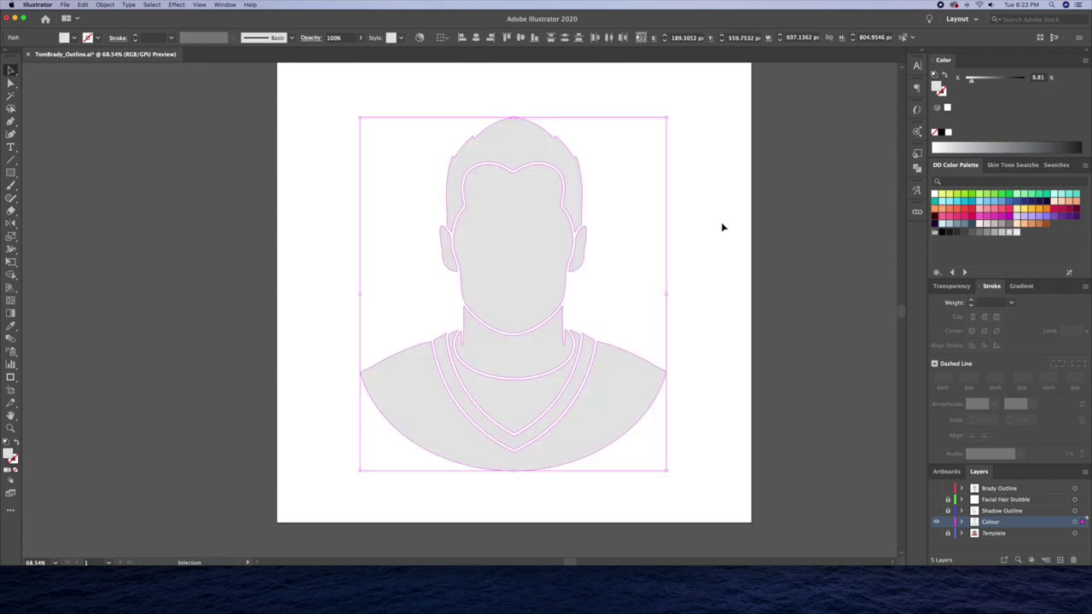
pyautogui.click(688, 253)
pyautogui.click(938, 488)
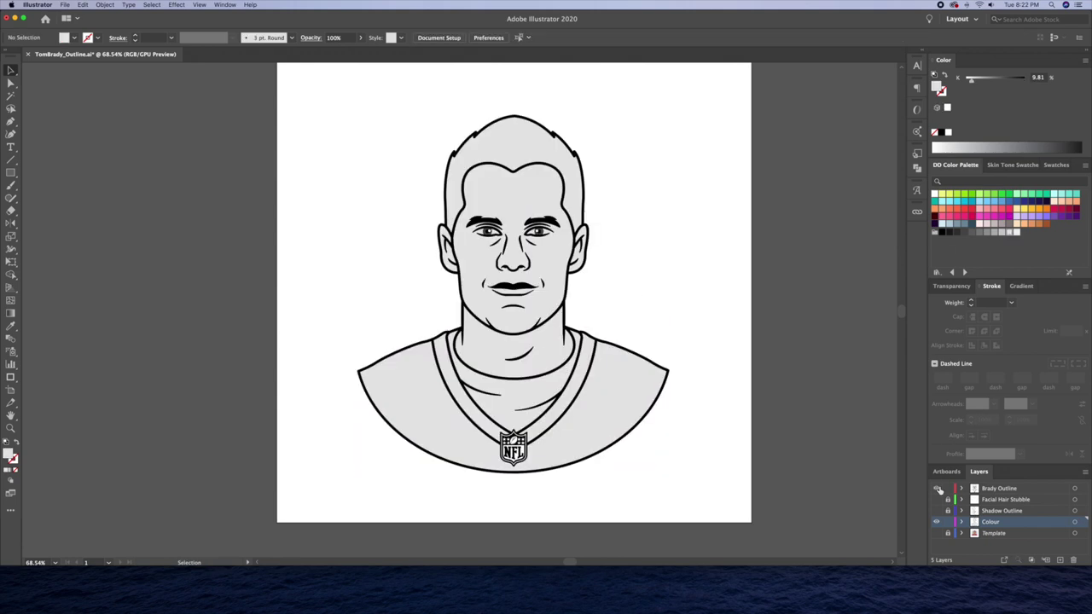
pyautogui.scroll(5, 665, 373)
pyautogui.click(512, 179)
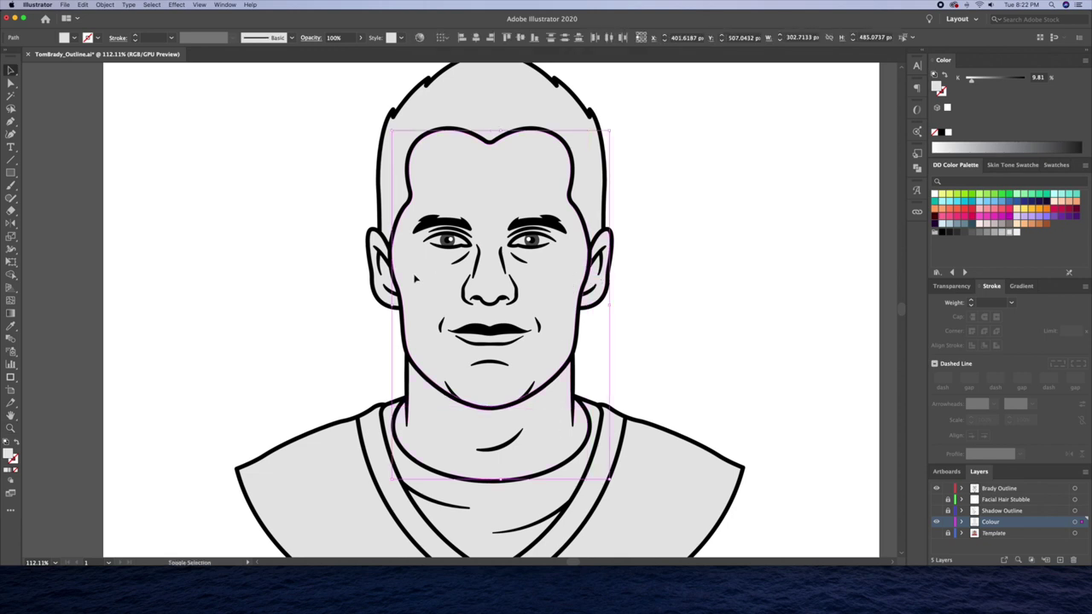
pyautogui.click(1007, 165)
pyautogui.click(1012, 203)
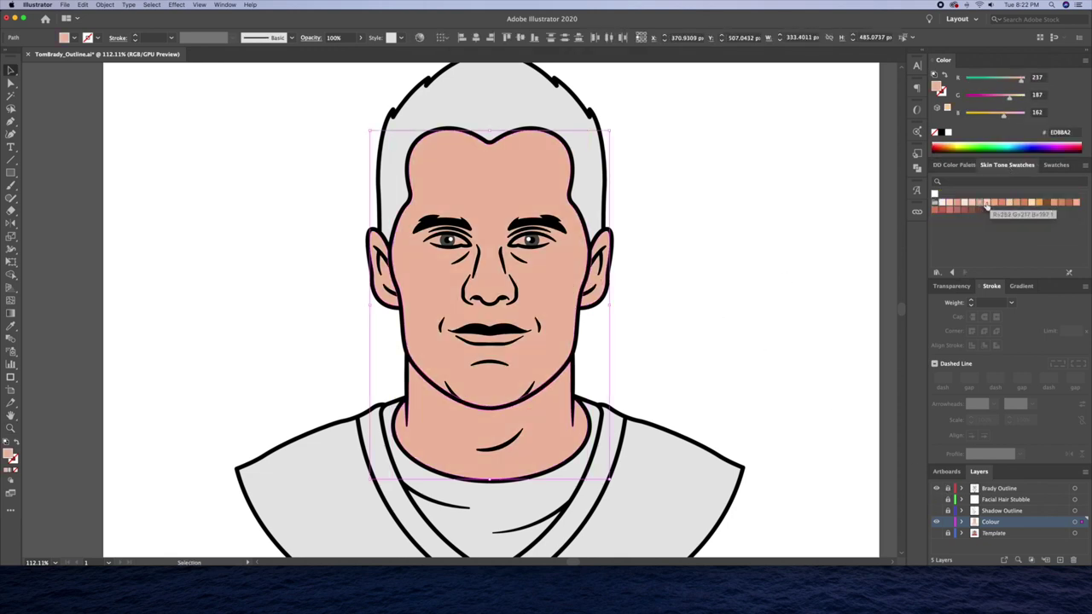
pyautogui.click(704, 294)
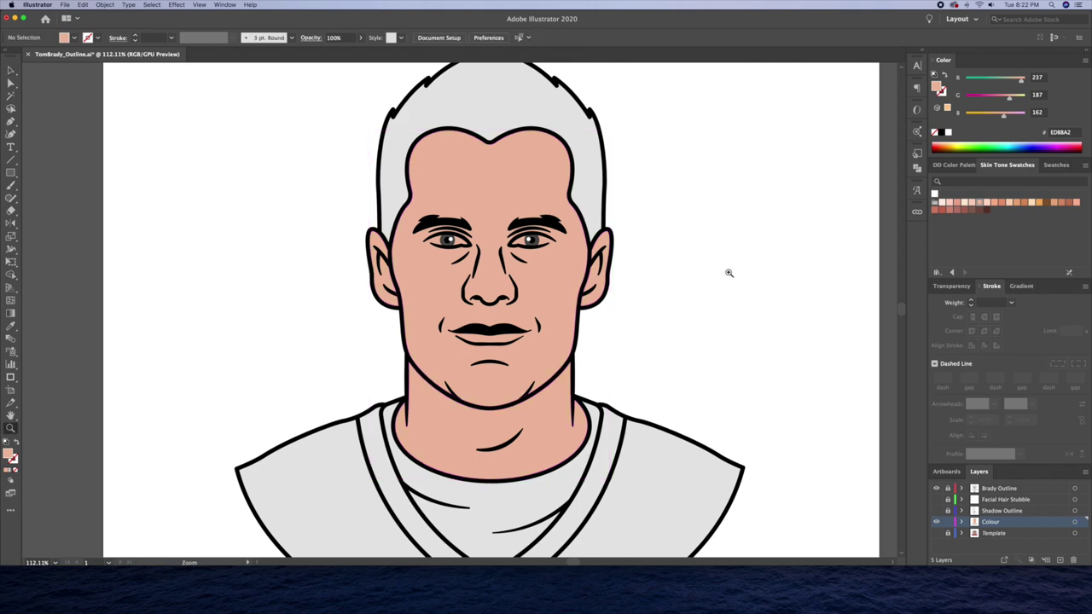
# Fill the hair brown and the undershirt dark grey.
pyautogui.scroll(-2, 729, 273)
pyautogui.press('v')
pyautogui.click(613, 198)
pyautogui.click(986, 211)
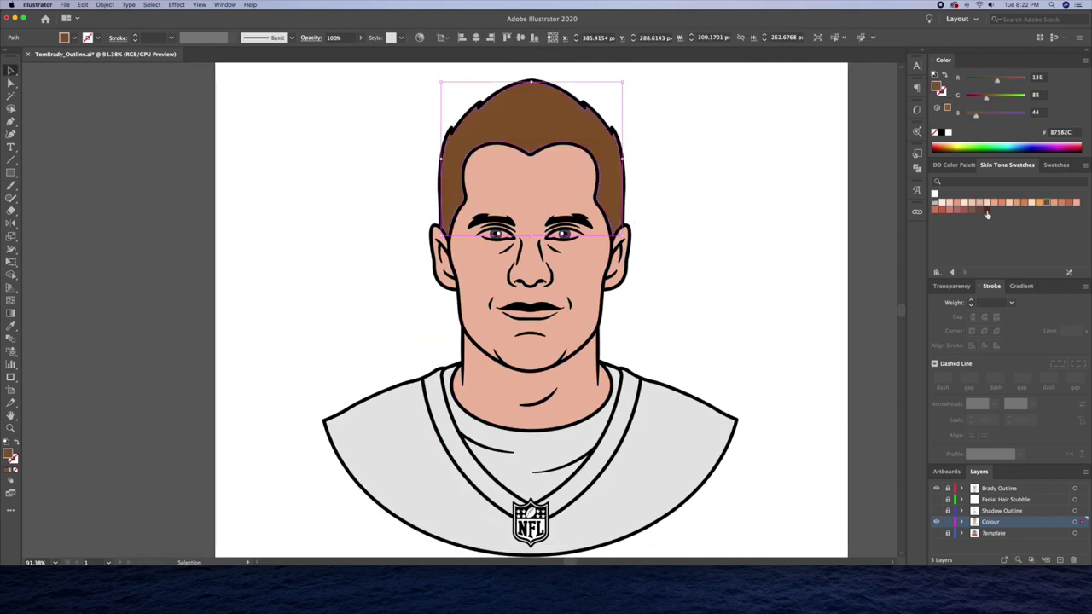
pyautogui.click(728, 219)
pyautogui.scroll(2, 571, 465)
pyautogui.click(546, 427)
pyautogui.click(955, 165)
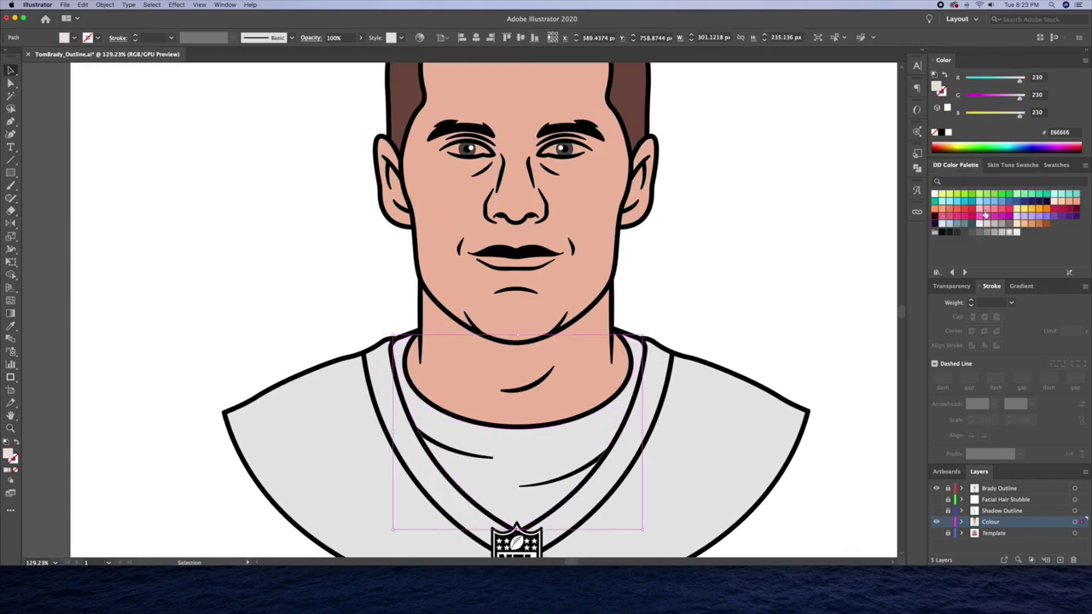
pyautogui.click(964, 236)
# Fill the outer jersey pink and zoom in closely on the left eye.
pyautogui.scroll(-2, 712, 310)
pyautogui.click(717, 341)
pyautogui.click(1009, 210)
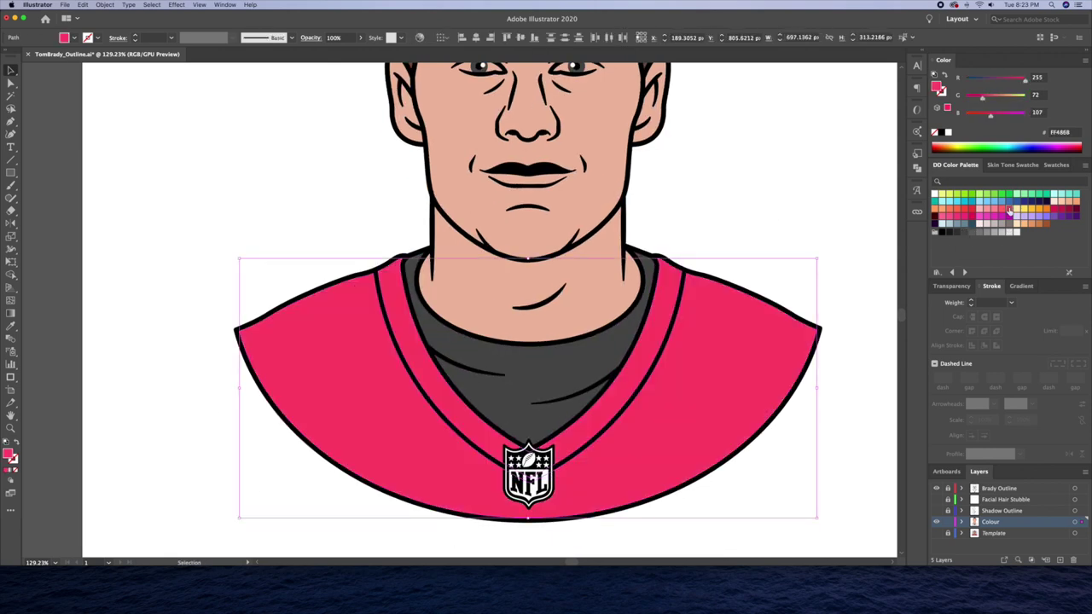
pyautogui.scroll(-3, 675, 268)
pyautogui.moveTo(675, 268); pyautogui.dragTo(617, 347)
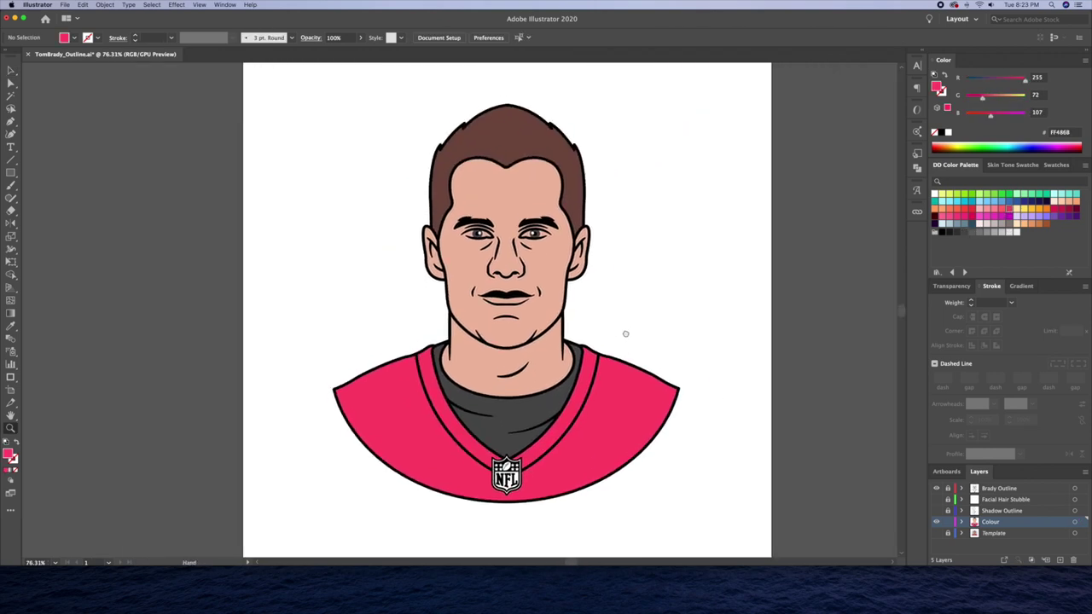
pyautogui.moveTo(509, 245); pyautogui.dragTo(556, 307)
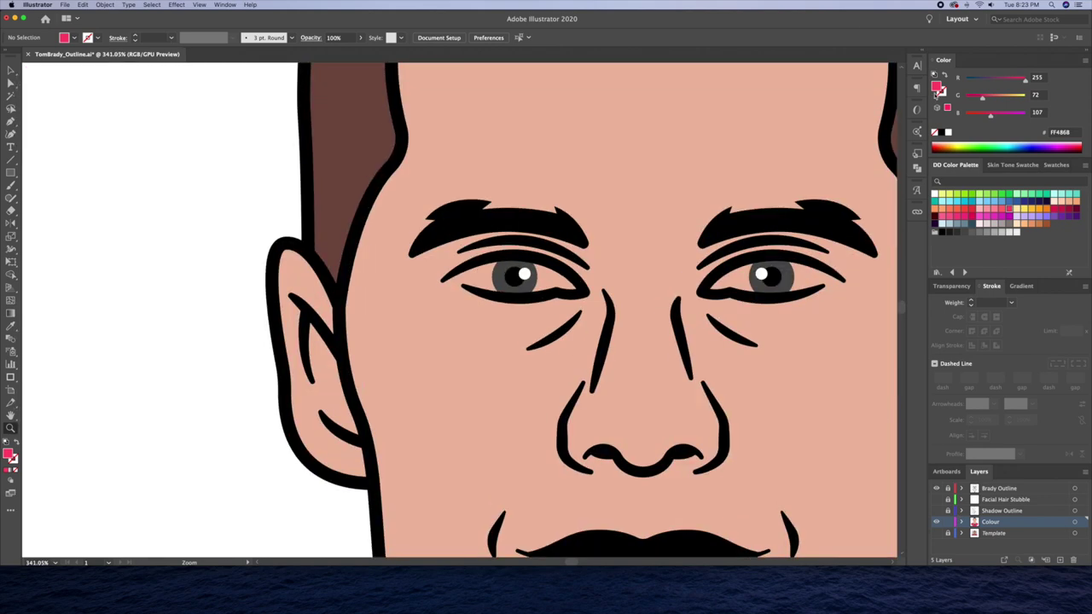
# Draw a closed white eye-white shape along the eyelids, then zoom back out.
pyautogui.click(595, 328)
pyautogui.moveTo(476, 264); pyautogui.dragTo(557, 256)
pyautogui.click(356, 307)
pyautogui.click(550, 327)
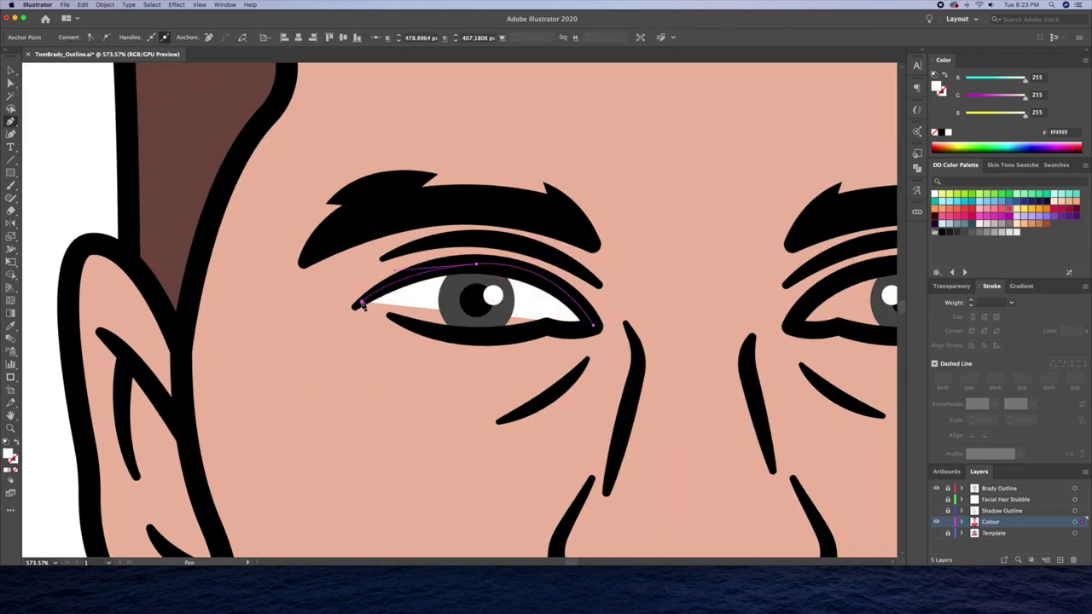
pyautogui.click(595, 327)
pyautogui.moveTo(600, 327); pyautogui.dragTo(379, 264)
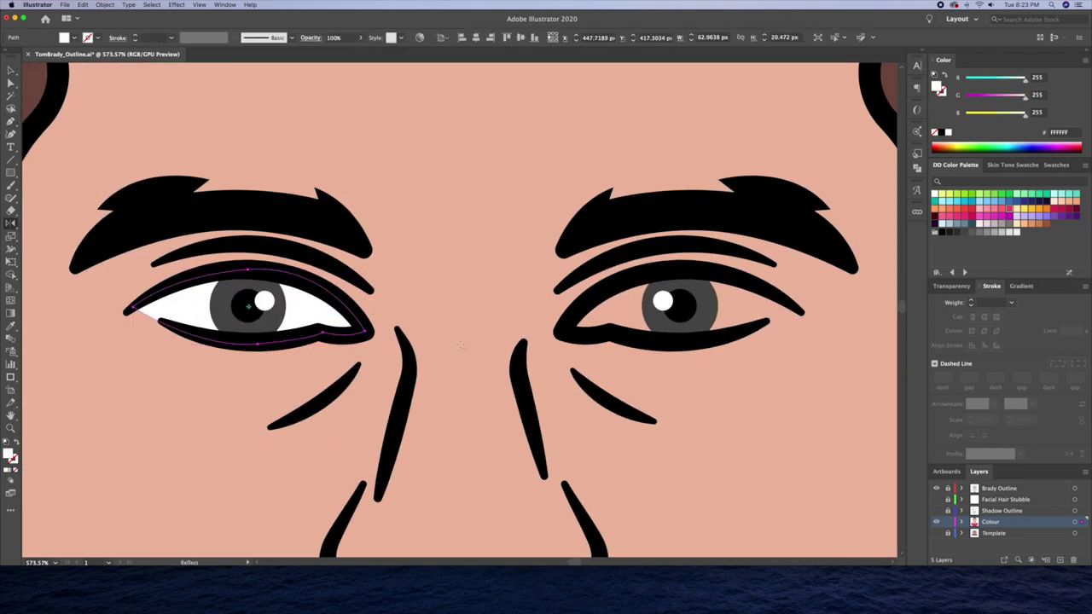
pyautogui.hotkey('ctrl', 'shift', 'a')
pyautogui.scroll(-10, 377, 262)
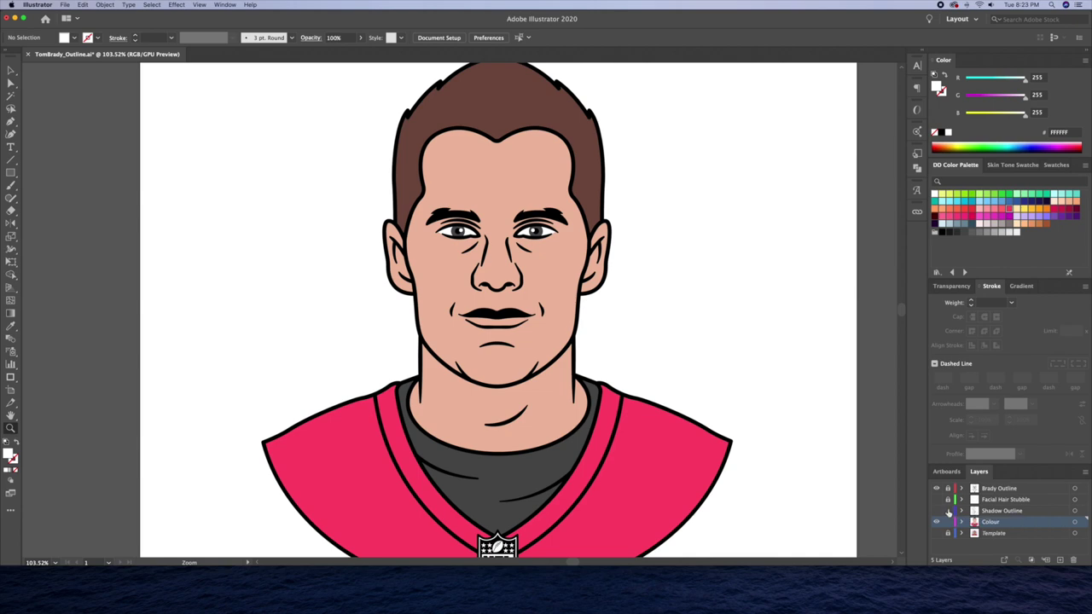
# Show the Shadow Outline layer, move its paths to the Colour layer, and fill them black.
pyautogui.click(936, 511)
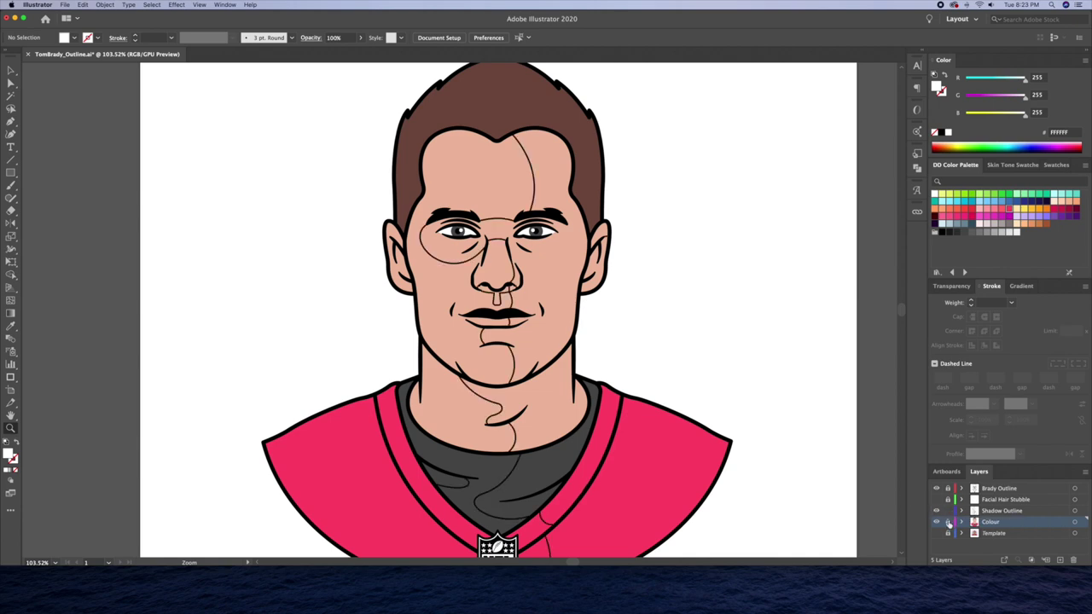
pyautogui.click(948, 510)
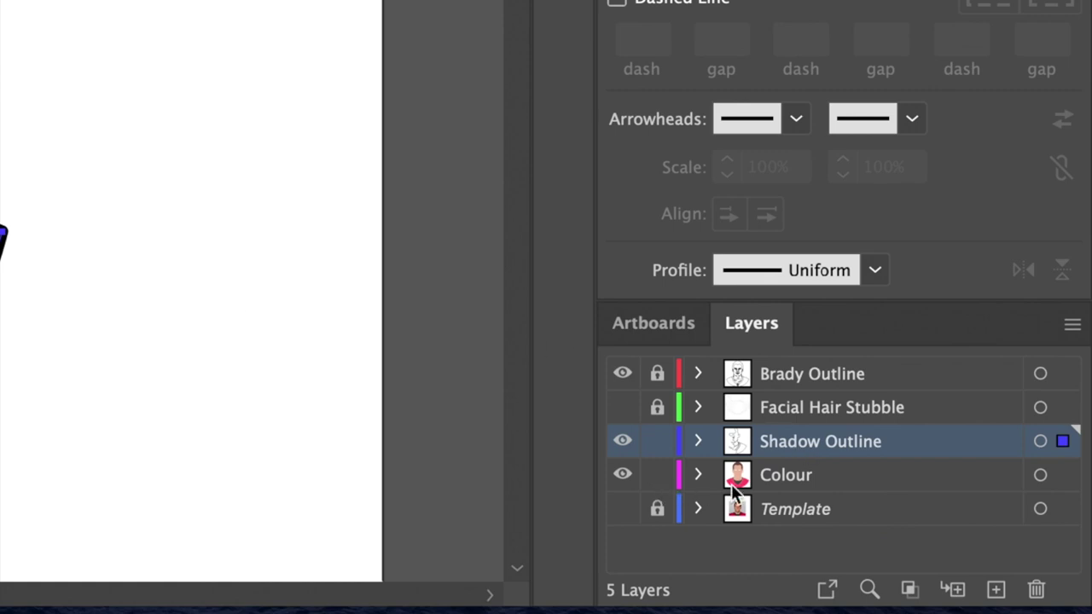
pyautogui.moveTo(1067, 482); pyautogui.dragTo(1063, 476)
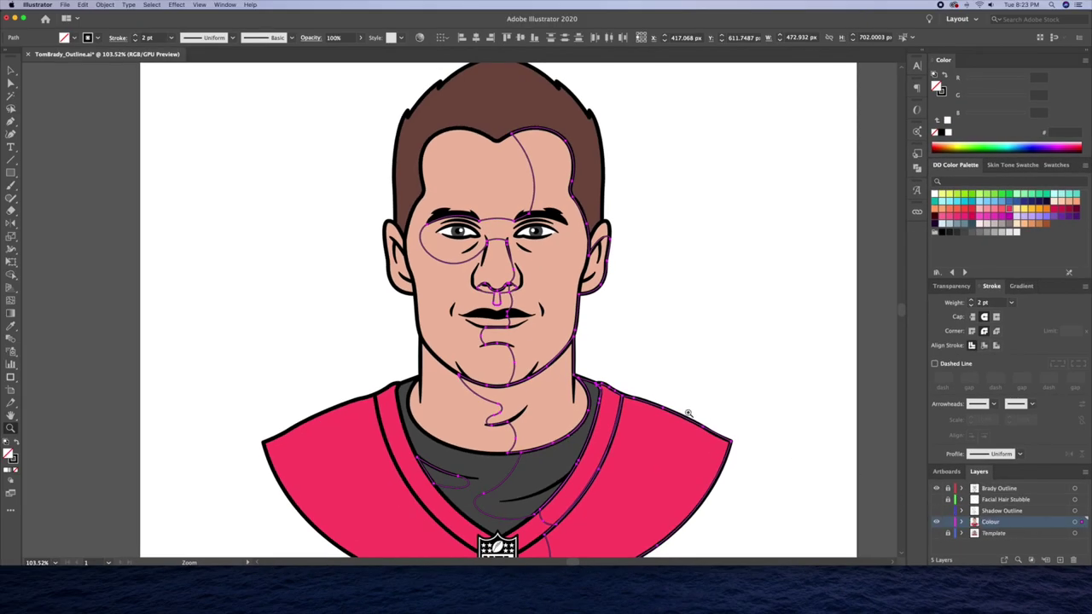
pyautogui.scroll(-3, 816, 276)
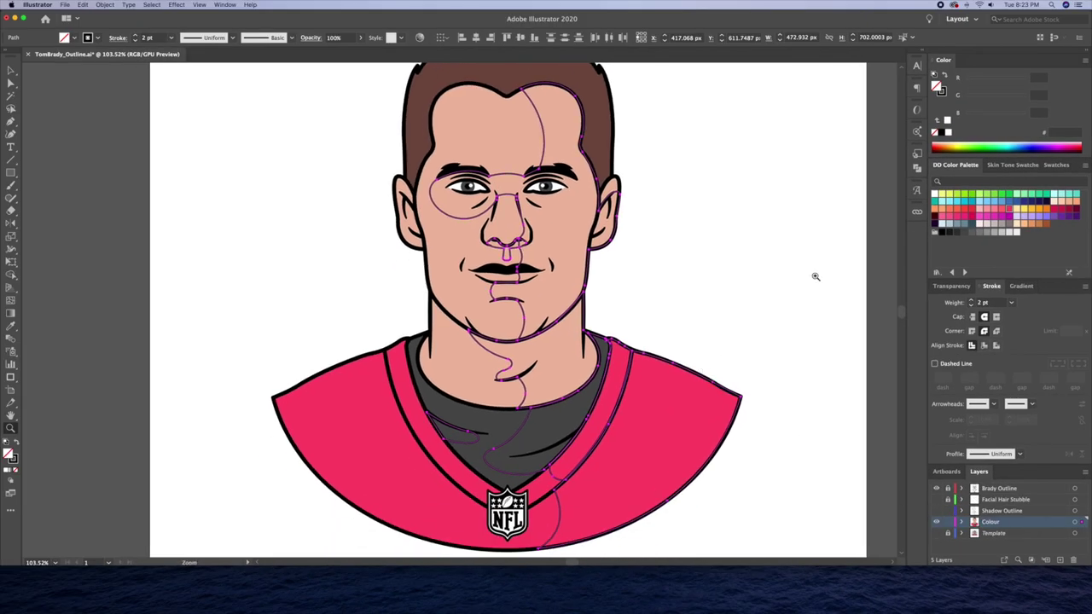
pyautogui.click(945, 76)
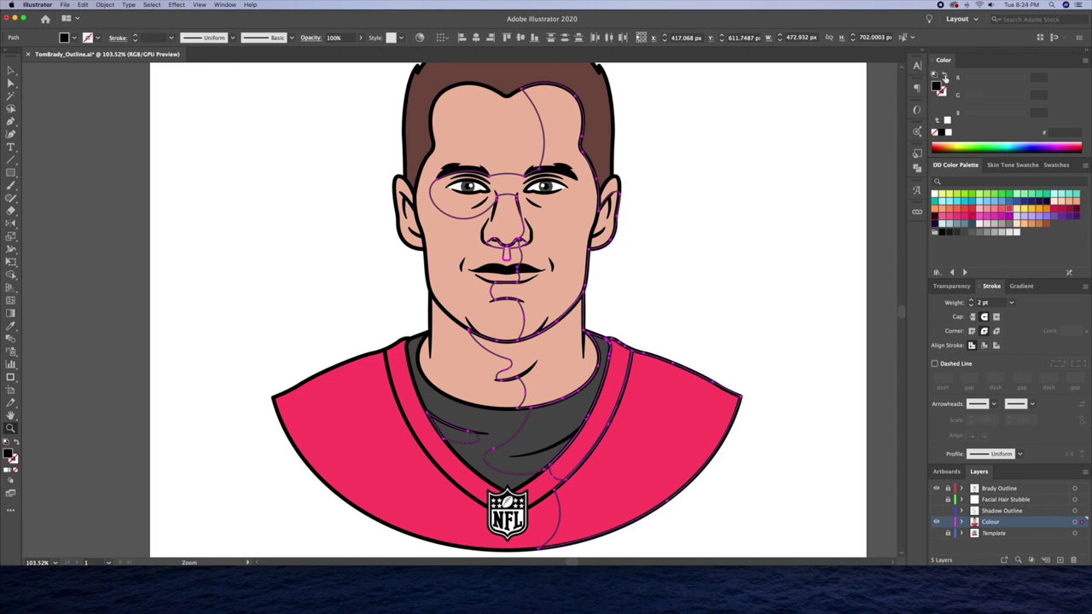
pyautogui.press('v')
pyautogui.click(714, 178)
# Colour the face and neck shadows a darker skin tone.
pyautogui.scroll(2, 602, 267)
pyautogui.click(602, 266)
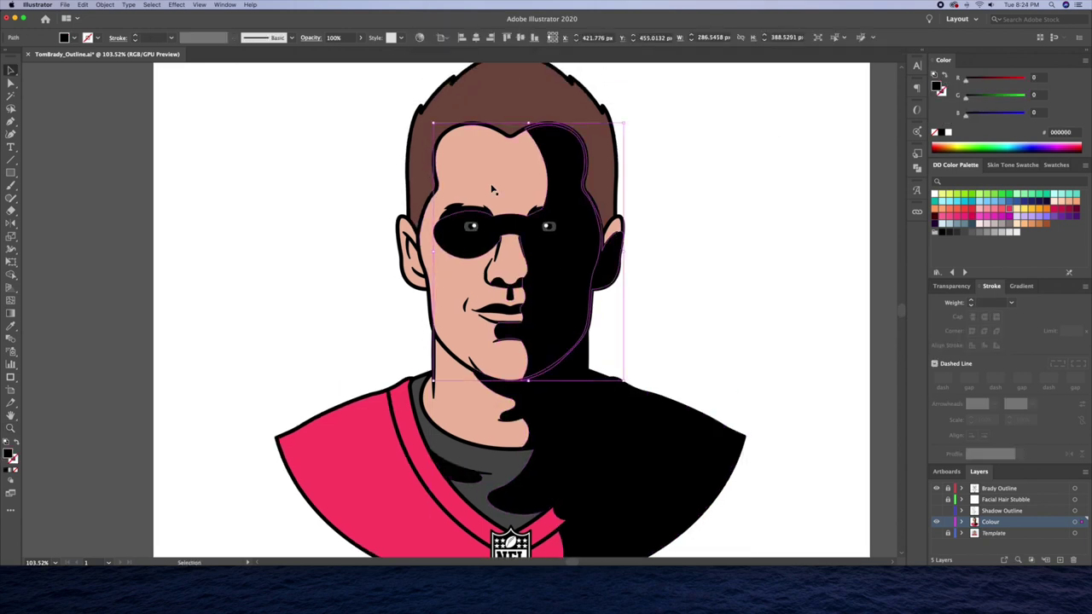
pyautogui.click(1007, 165)
pyautogui.click(988, 208)
pyautogui.press('v')
pyautogui.click(740, 237)
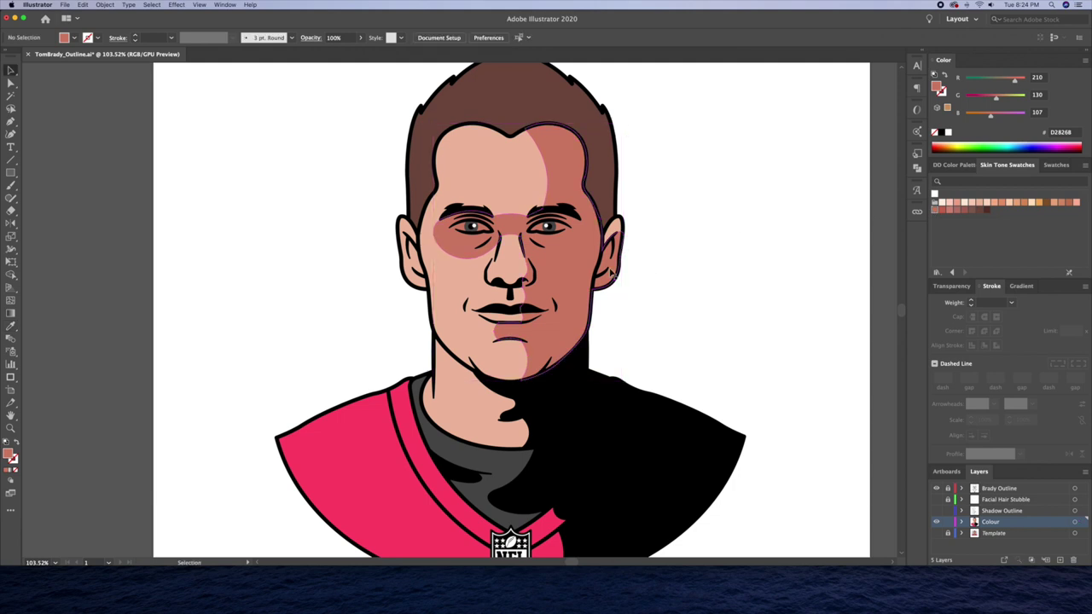
pyautogui.click(566, 339)
pyautogui.press('super+shift+a')
pyautogui.moveTo(720, 361); pyautogui.dragTo(723, 301)
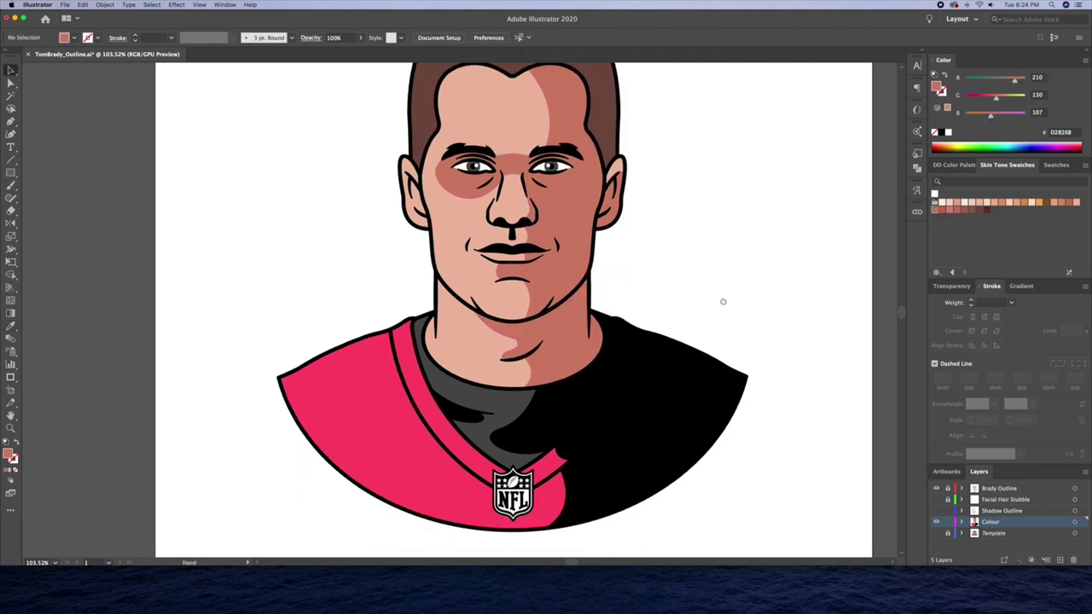
# Colour the jersey stripe and right-shoulder shadows deep pink.
pyautogui.click(956, 164)
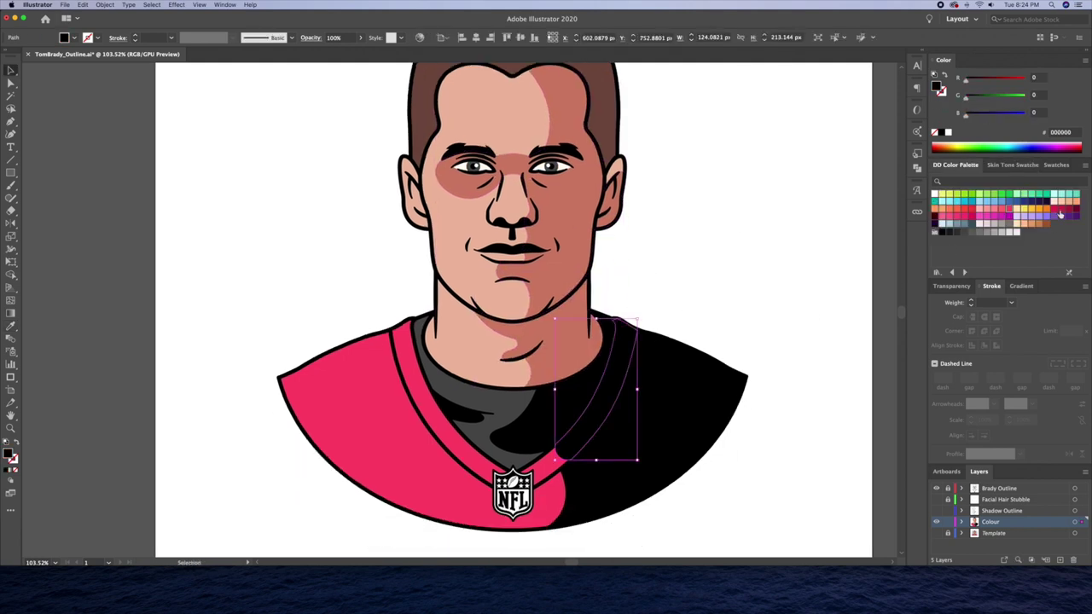
pyautogui.click(1056, 207)
pyautogui.click(603, 420)
pyautogui.press('i')
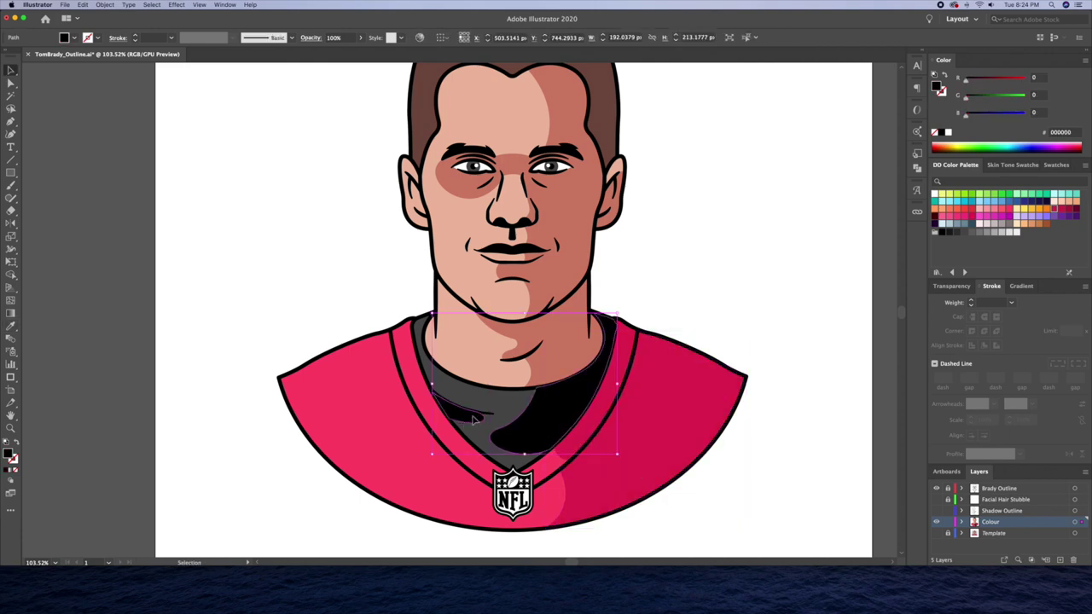
pyautogui.press('super+shift+a')
pyautogui.press('super+0')
# Set the face shadow's opacity to 60%.
pyautogui.scroll(5, 668, 310)
pyautogui.press('i')
pyautogui.click(658, 285)
pyautogui.scroll(-3, 716, 375)
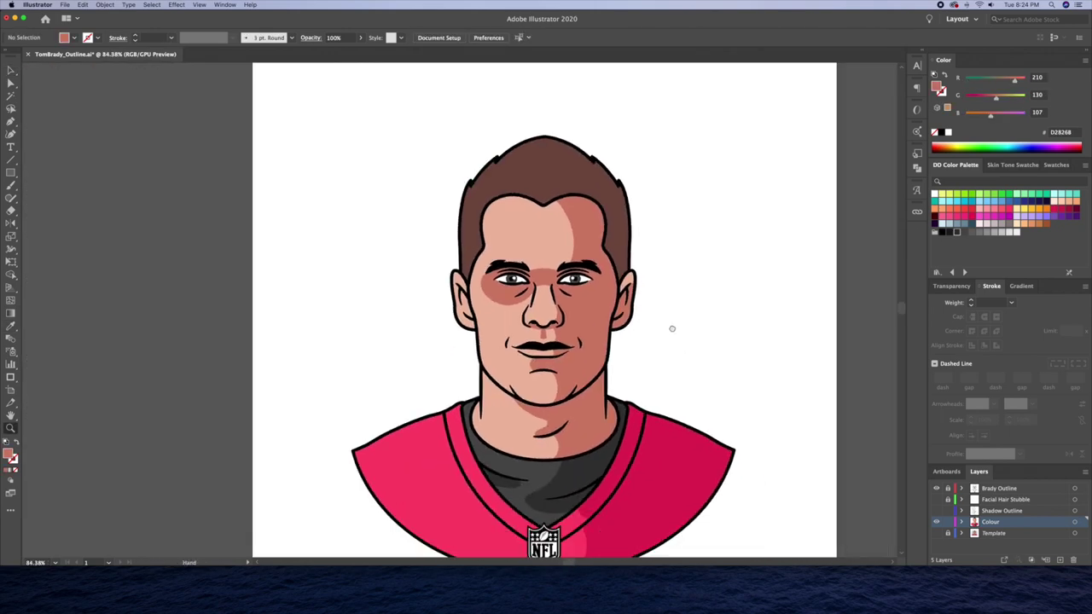
pyautogui.scroll(2, 673, 324)
pyautogui.click(478, 154)
pyautogui.press('shift+super+F9')
pyautogui.click(954, 286)
pyautogui.write('60')
pyautogui.press('Return')
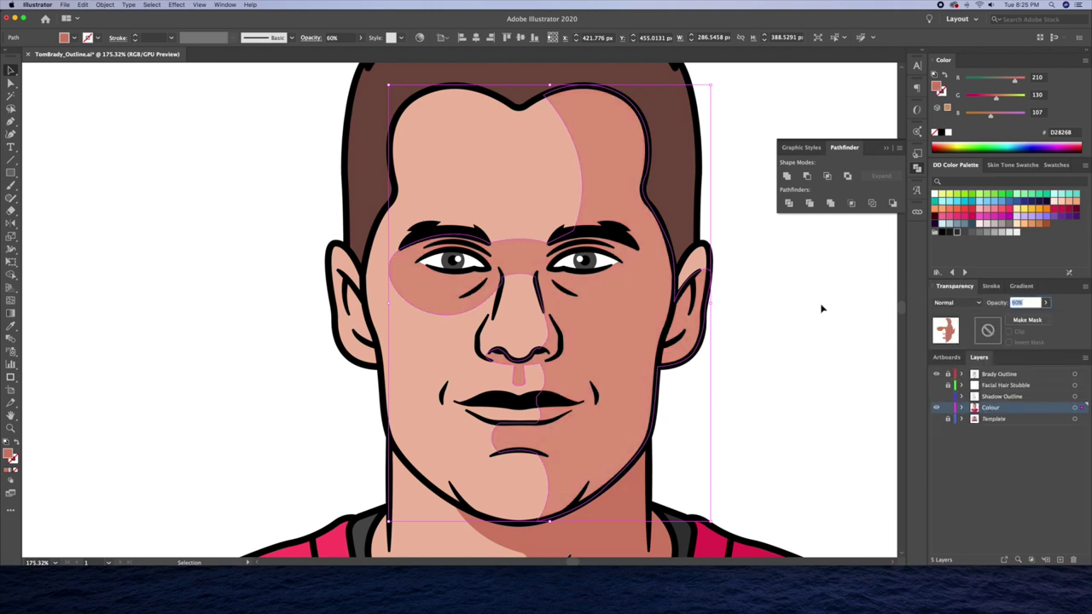
pyautogui.scroll(-3, 621, 464)
pyautogui.press('i')
pyautogui.press('v')
pyautogui.press('shift+super+a')
pyautogui.scroll(-3, 707, 317)
pyautogui.scroll(-2, 685, 302)
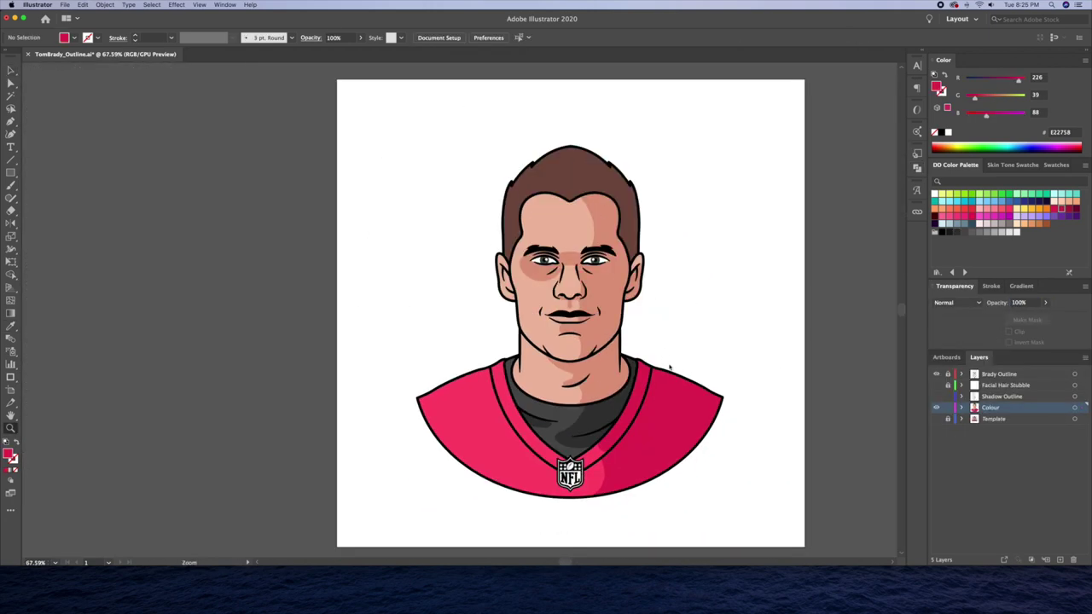
pyautogui.scroll(8, 685, 407)
pyautogui.scroll(2, 531, 314)
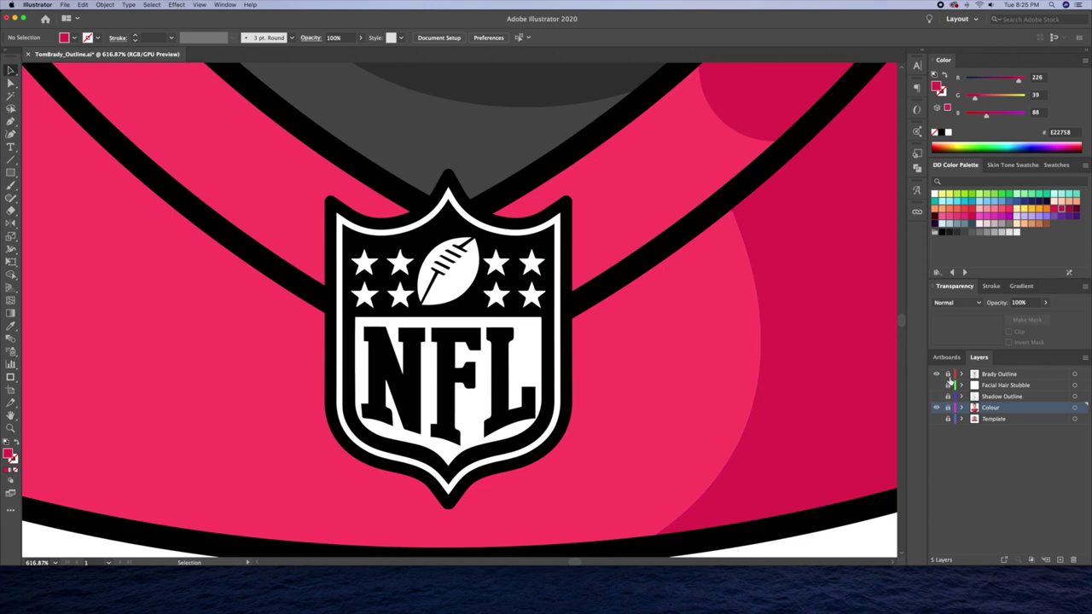
# Inside the NFL logo group, colour the shield blue and the letters red.
pyautogui.doubleClick(520, 314)
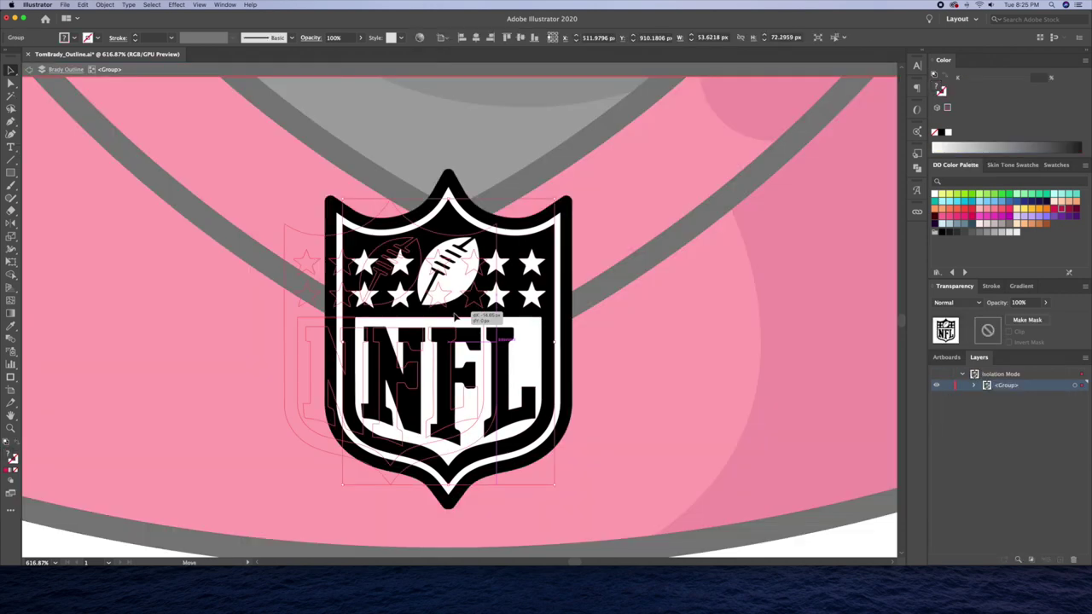
pyautogui.click(1014, 201)
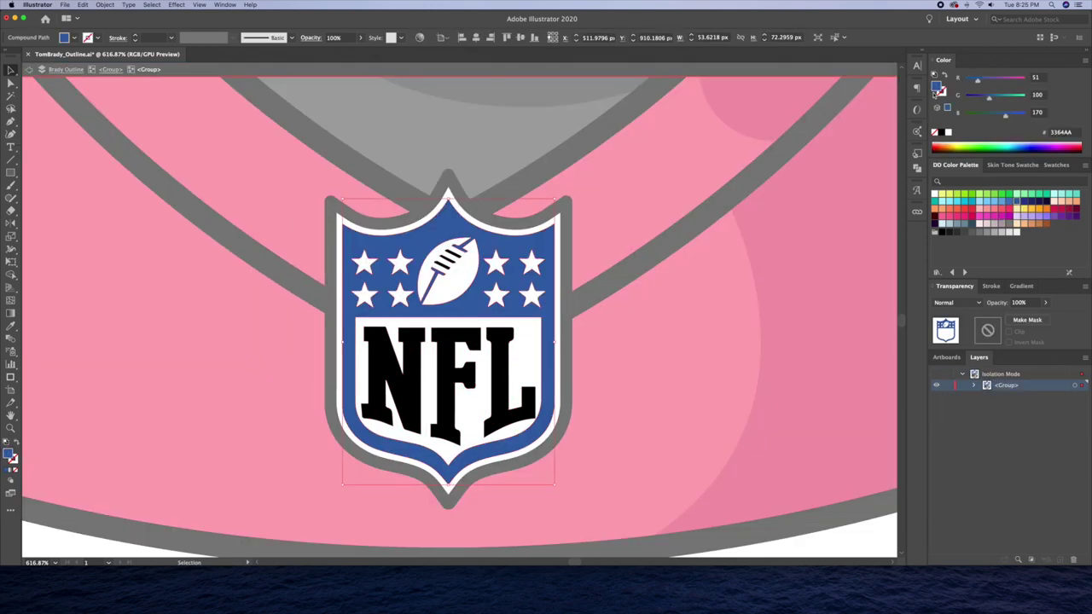
pyautogui.click(444, 384)
pyautogui.click(1054, 208)
pyautogui.click(667, 380)
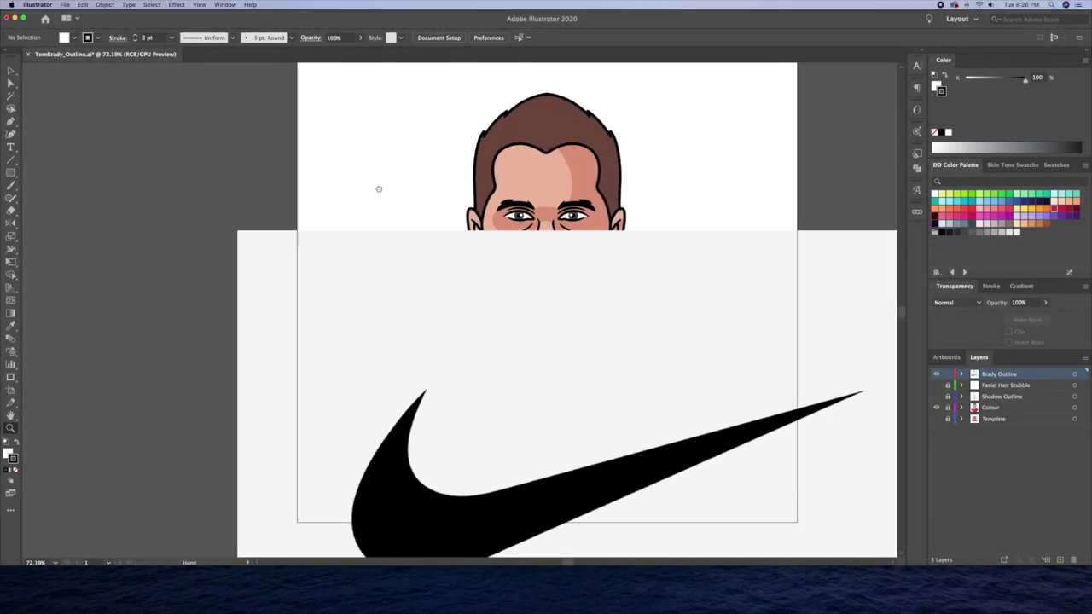
# Image Trace and expand the Nike swoosh, ungroup it, and delete the white background.
pyautogui.scroll(-5, 378, 188)
pyautogui.press('v')
pyautogui.click(426, 268)
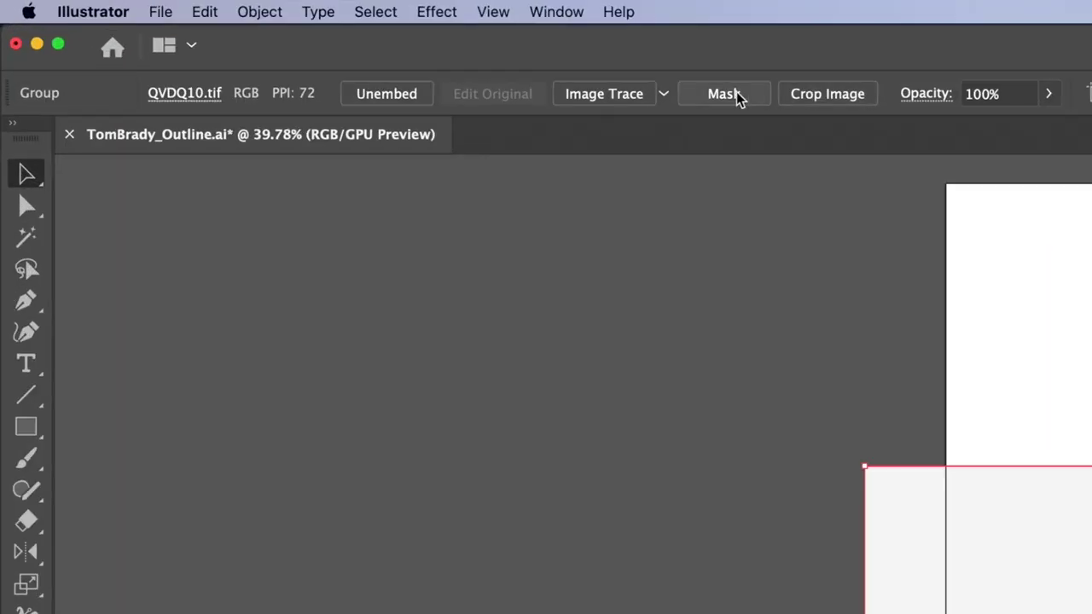
pyautogui.click(605, 94)
pyautogui.click(732, 98)
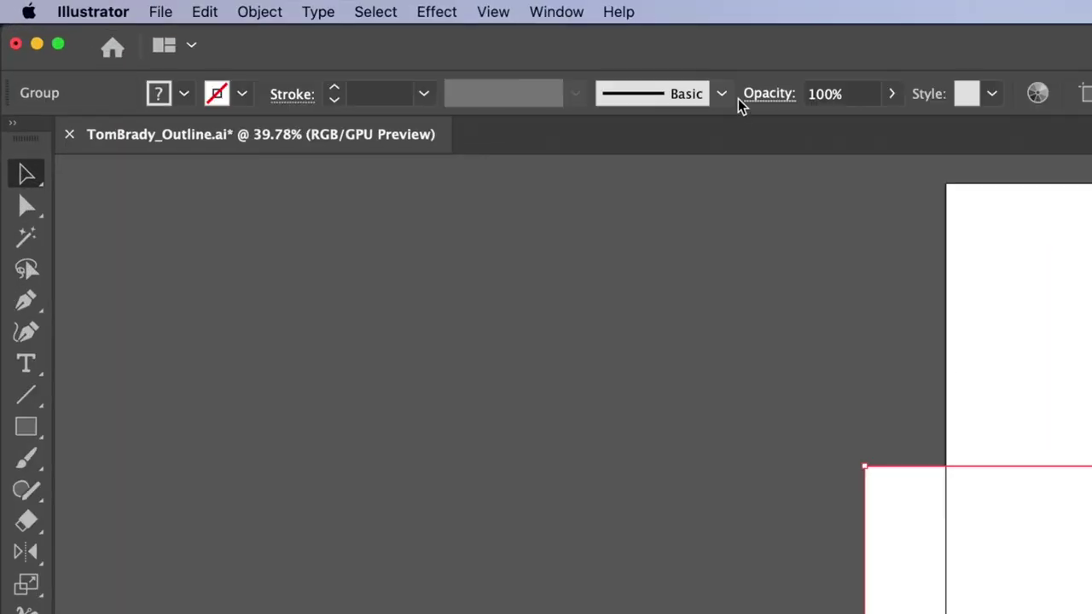
pyautogui.rightClick(457, 239)
pyautogui.press('Escape')
pyautogui.moveTo(517, 432); pyautogui.dragTo(350, 437)
pyautogui.rightClick(412, 433)
pyautogui.click(447, 503)
pyautogui.click(568, 461)
pyautogui.press('Delete')
# Give the swoosh a black outline and white fill, and move it to the Colour layer.
pyautogui.scroll(5, 342, 307)
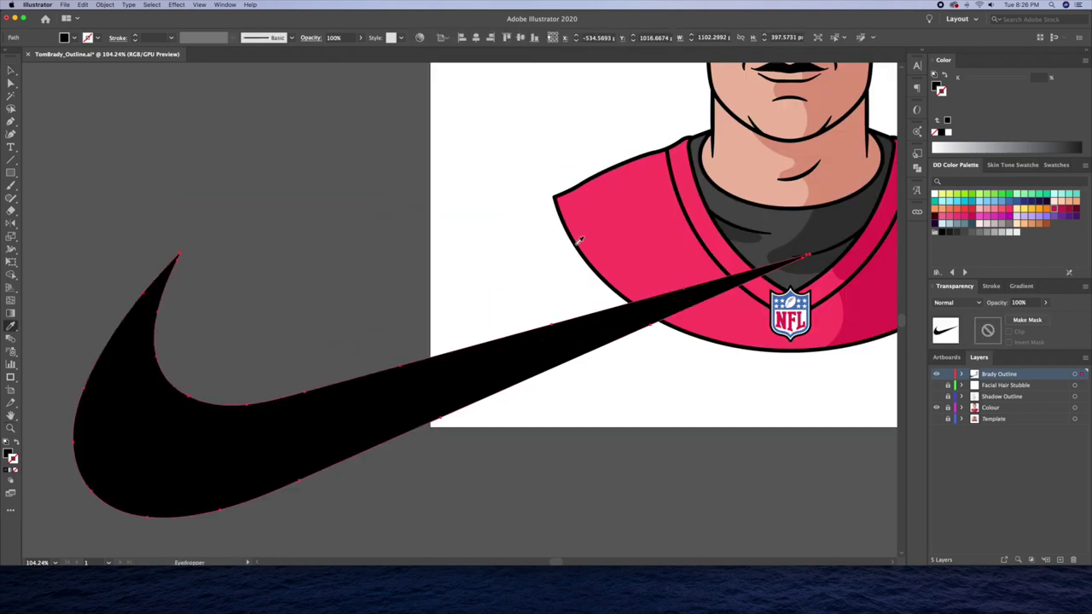
pyautogui.press('i')
pyautogui.click(802, 171)
pyautogui.click(947, 132)
pyautogui.scroll(-2, 415, 268)
pyautogui.press('v')
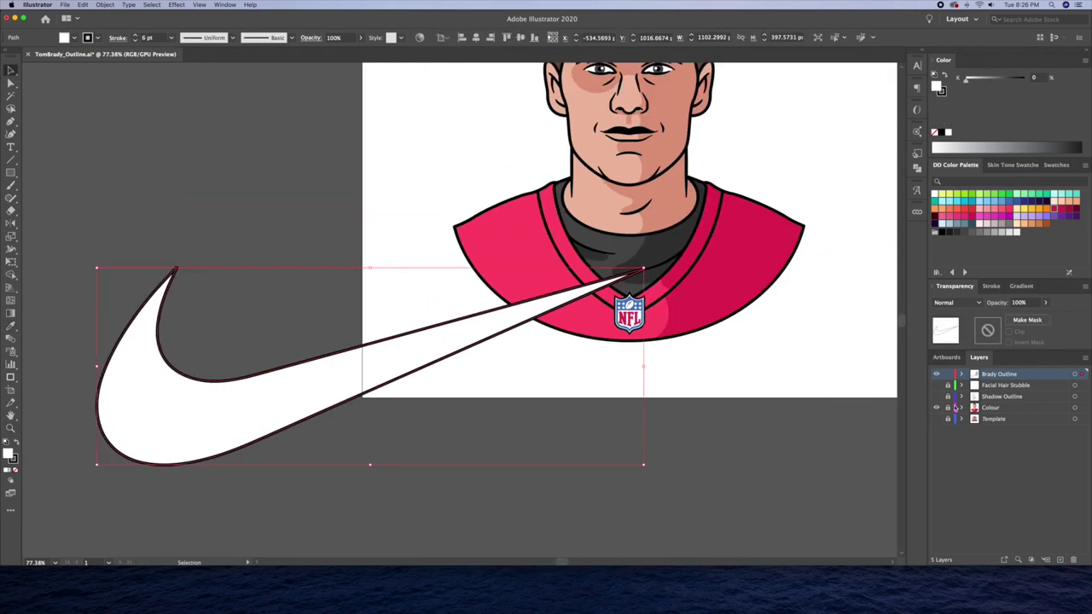
pyautogui.moveTo(1084, 375); pyautogui.dragTo(1084, 408)
# Shrink, place and rotate the swoosh steeply upward on the right jersey shoulder.
pyautogui.moveTo(644, 465); pyautogui.dragTo(580, 275)
pyautogui.hscroll(5, 512, 307)
pyautogui.moveTo(378, 331); pyautogui.dragTo(539, 305)
pyautogui.click(564, 274)
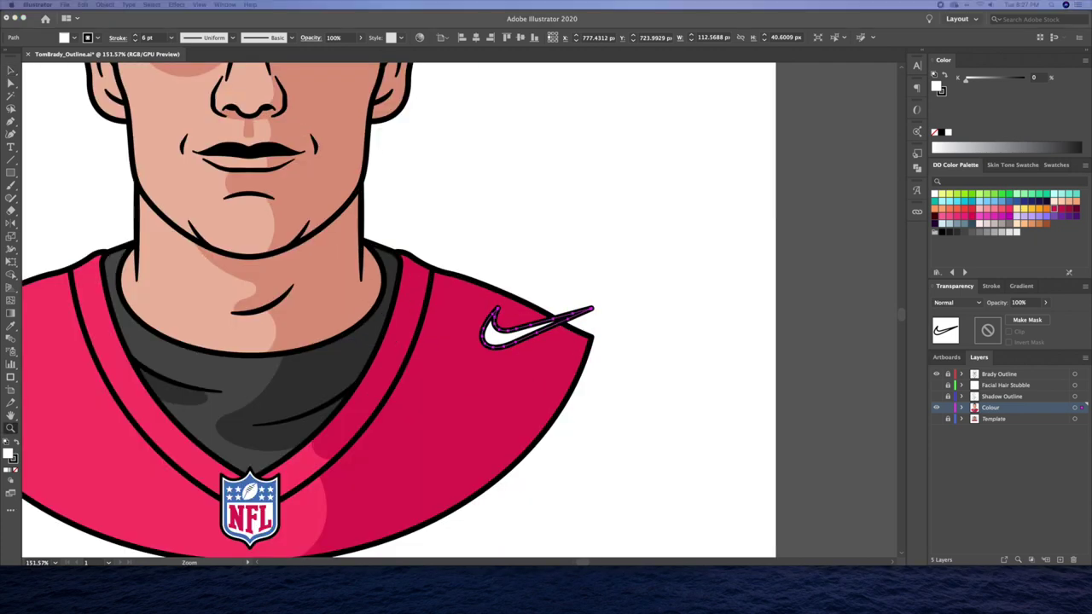
pyautogui.moveTo(600, 299); pyautogui.dragTo(573, 247)
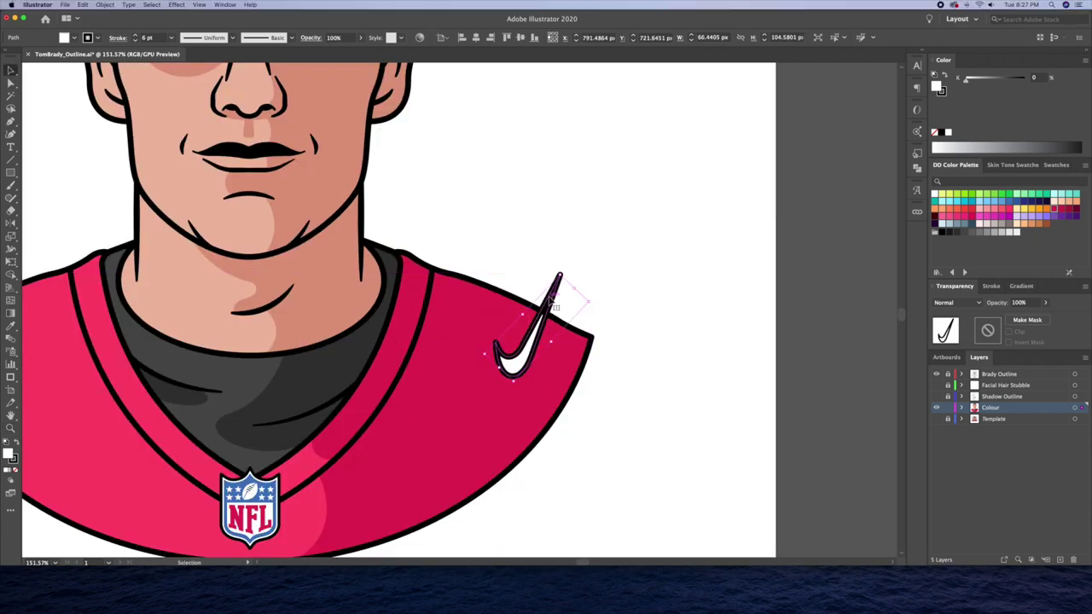
pyautogui.hscroll(-5, 493, 320)
pyautogui.hscroll(-2, 494, 319)
# Reflect a swoosh copy onto the left shoulder and trim the tip above the jersey with Shape Builder.
pyautogui.press('o')
pyautogui.keyDown('alt'); pyautogui.click(462, 321); pyautogui.keyUp('alt')
pyautogui.click(283, 291)
pyautogui.press('v')
pyautogui.click(635, 298)
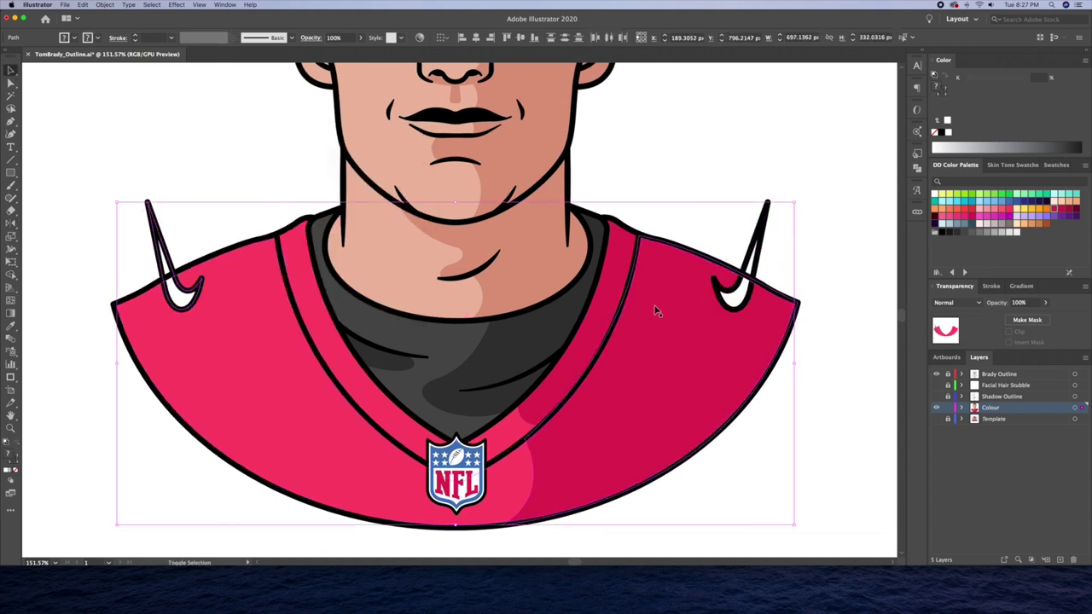
pyautogui.hotkey('shift', 'm')
pyautogui.keyDown('alt'); pyautogui.click(154, 226); pyautogui.keyUp('alt')
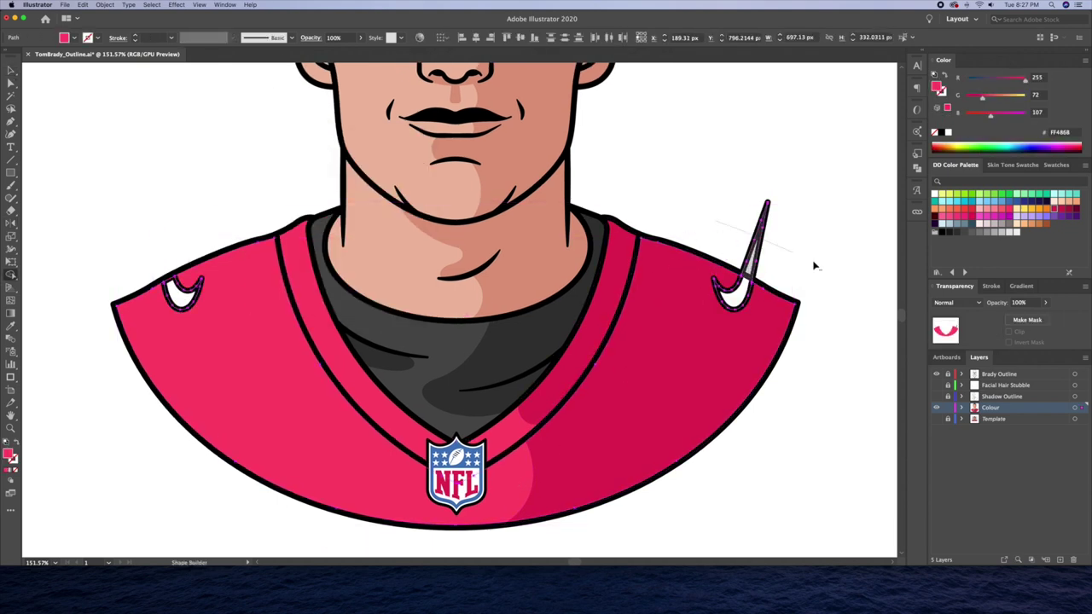
pyautogui.press('z')
pyautogui.click(783, 253)
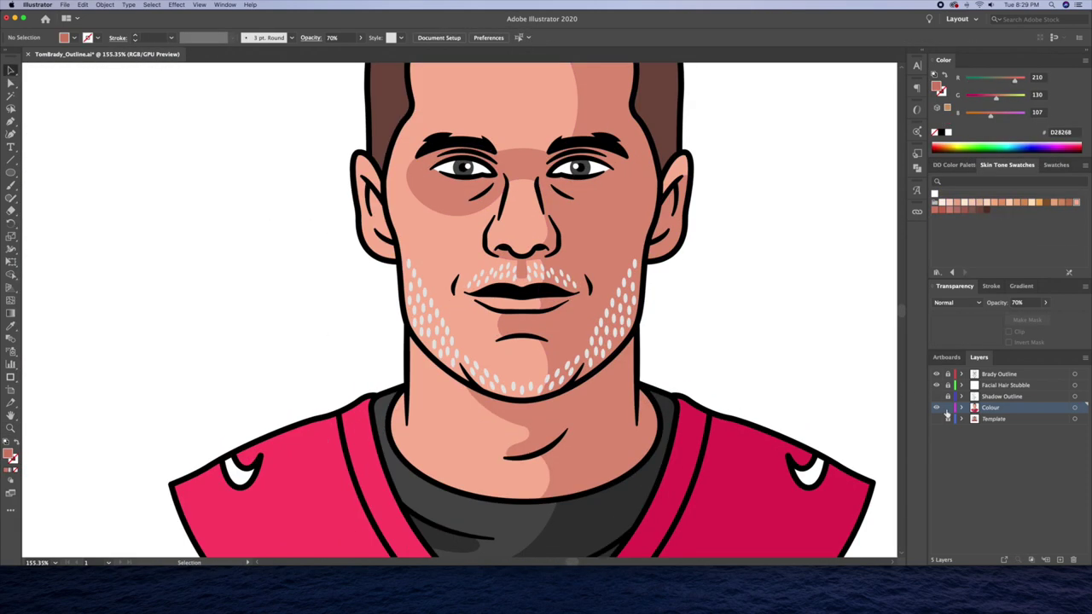
# Recolour the Facial Hair Stubble dots a dark brown skin tone at 10% opacity.
pyautogui.click(948, 132)
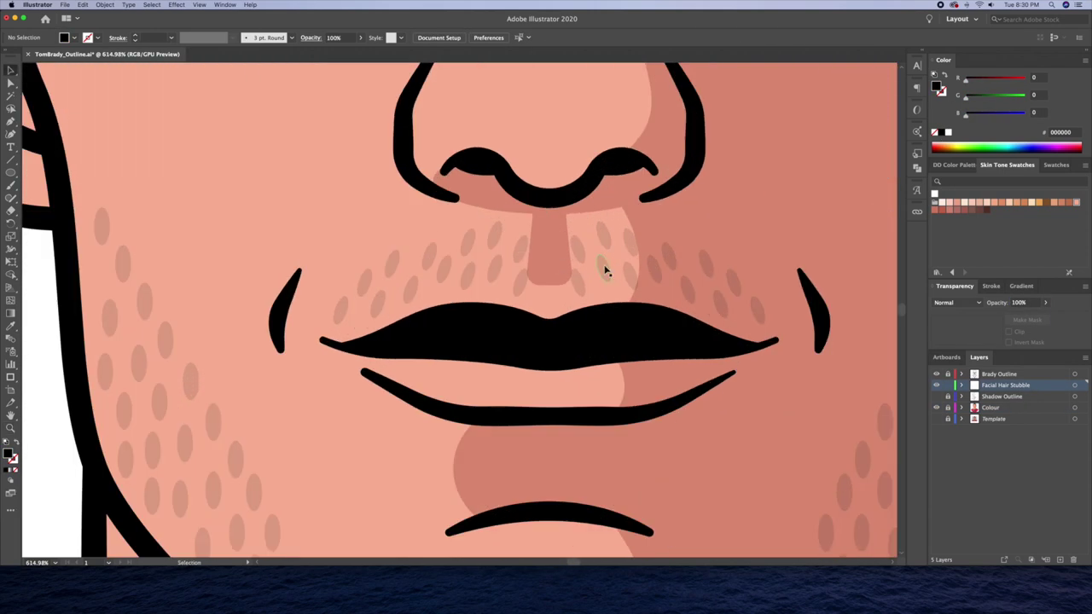
pyautogui.doubleClick(582, 256)
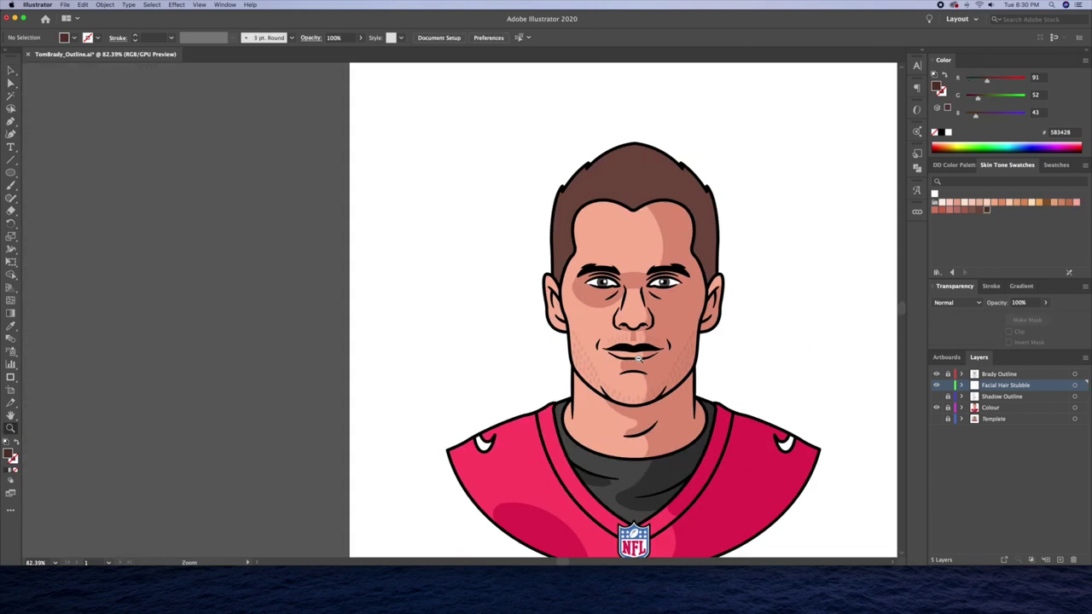
pyautogui.hscroll(3, 661, 348)
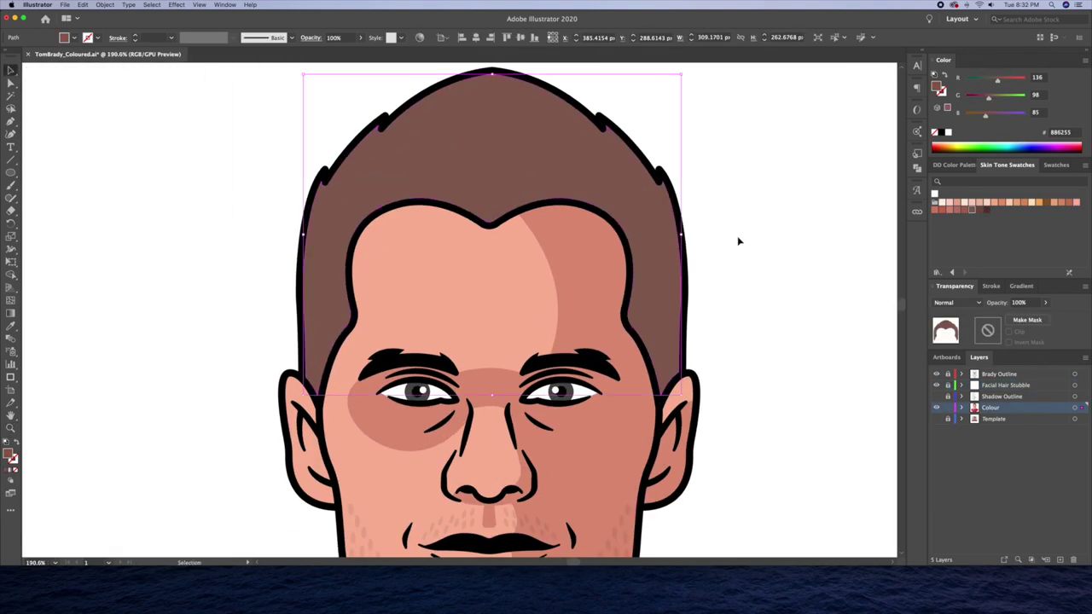
# Pen-draw a spiky hair-shading strand just inside the right hairline.
pyautogui.click(739, 242)
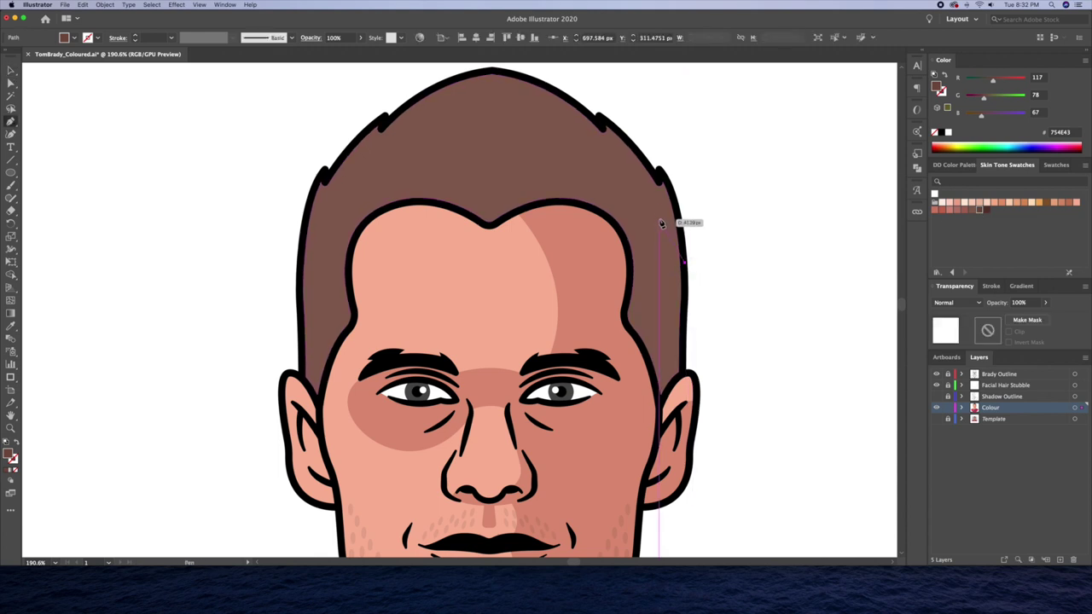
pyautogui.click(661, 222)
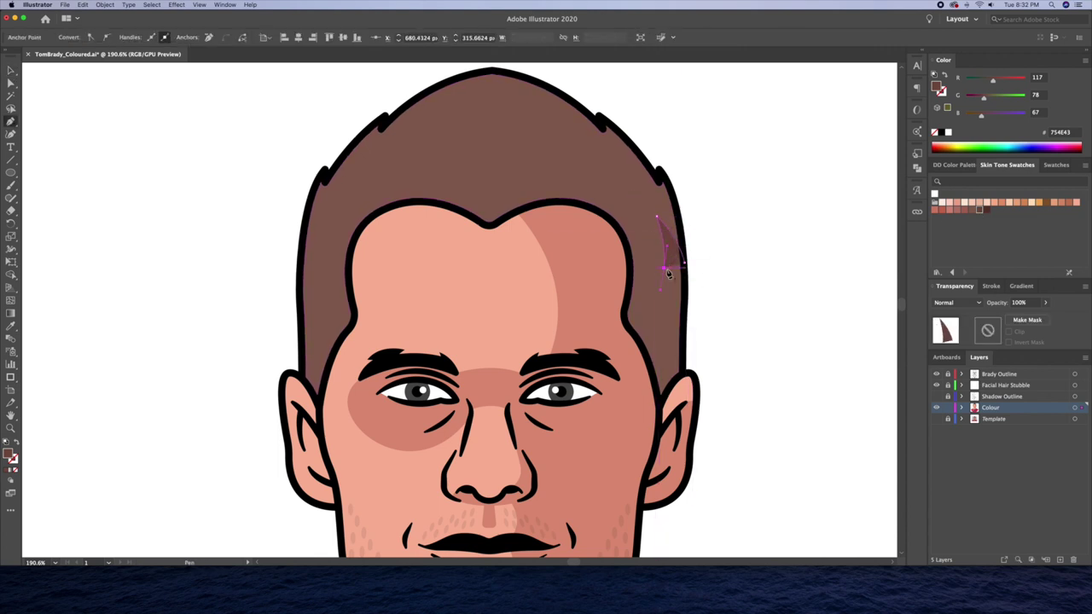
pyautogui.moveTo(656, 288); pyautogui.dragTo(650, 282)
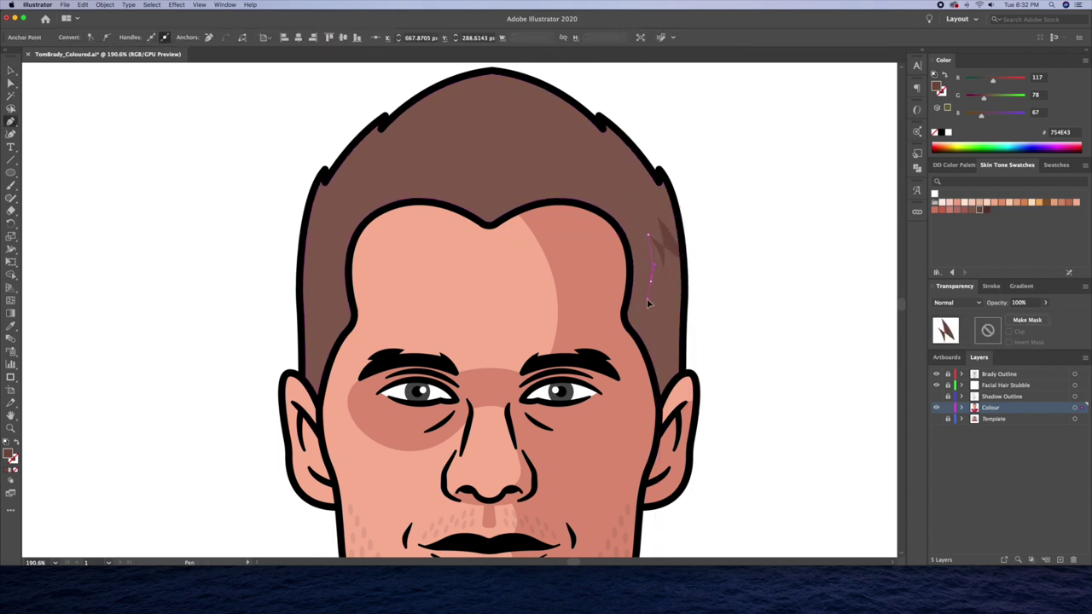
pyautogui.moveTo(646, 293); pyautogui.dragTo(629, 261)
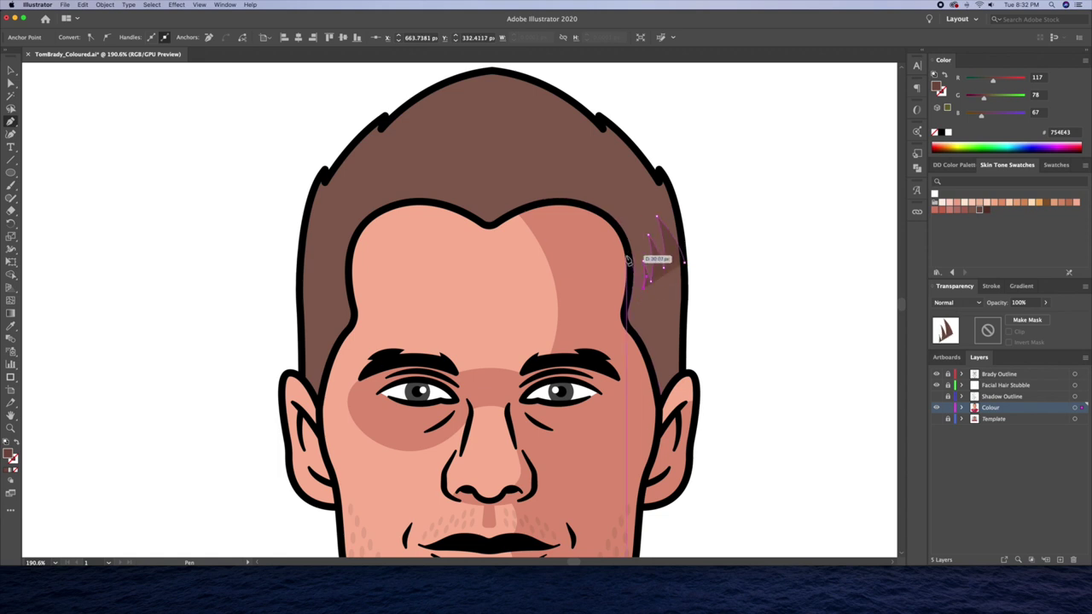
pyautogui.moveTo(606, 329); pyautogui.dragTo(607, 331)
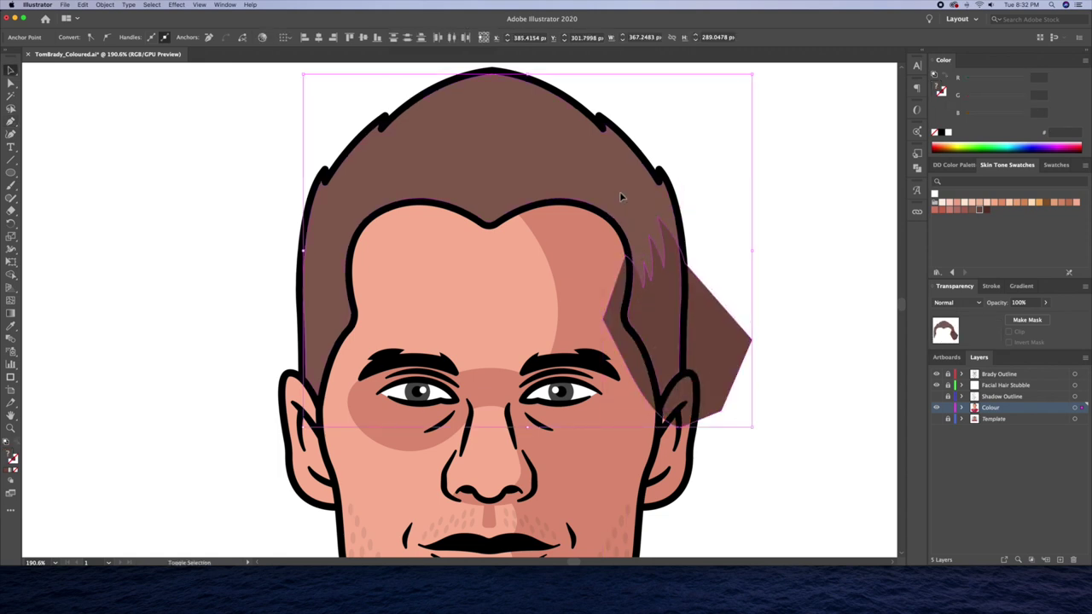
# Fill the strand mid brown and reflect a vertical copy to the left hairline.
pyautogui.press('v')
pyautogui.click(649, 331)
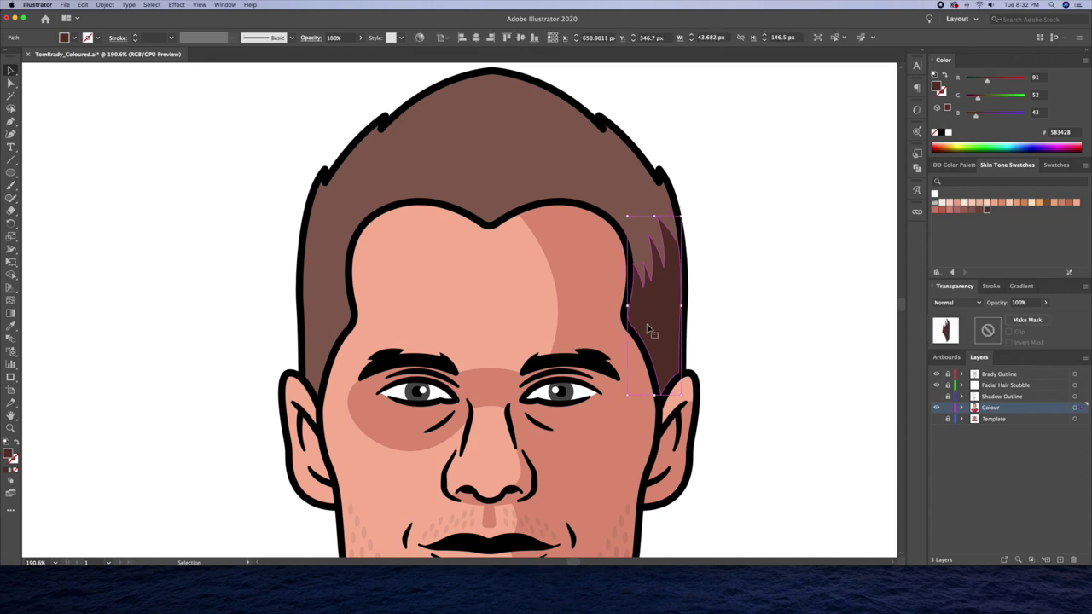
pyautogui.click(985, 212)
pyautogui.press('o')
pyautogui.keyDown('alt'); pyautogui.click(492, 225); pyautogui.keyUp('alt')
pyautogui.click(284, 291)
pyautogui.click(251, 190)
pyautogui.press('z')
pyautogui.moveTo(456, 114); pyautogui.dragTo(604, 204)
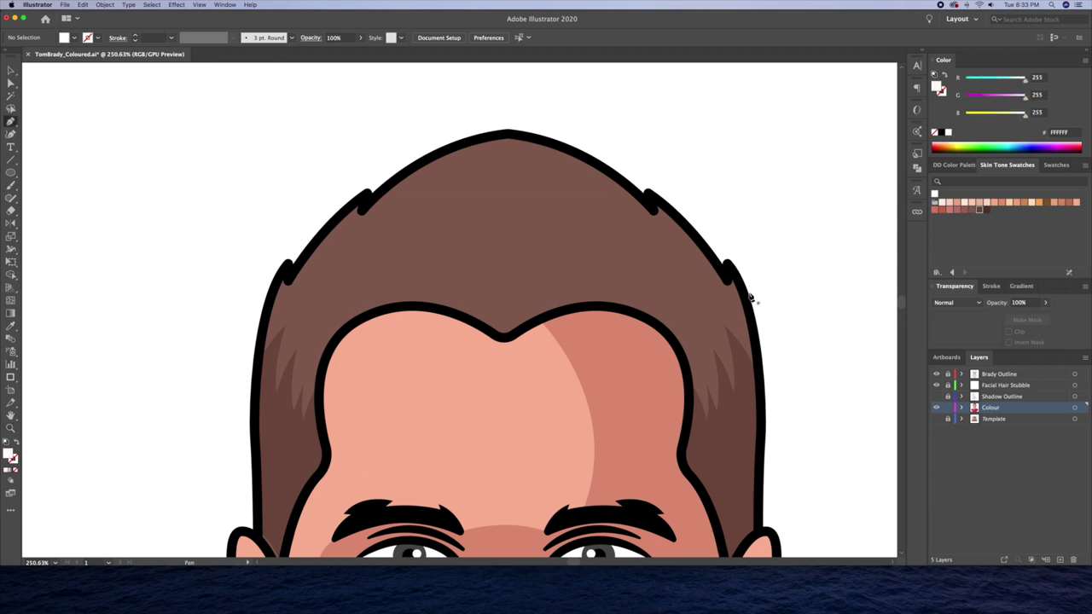
# Pen-draw a white highlight shape along the right top edge of the hair to the crown.
pyautogui.click(721, 281)
pyautogui.click(694, 252)
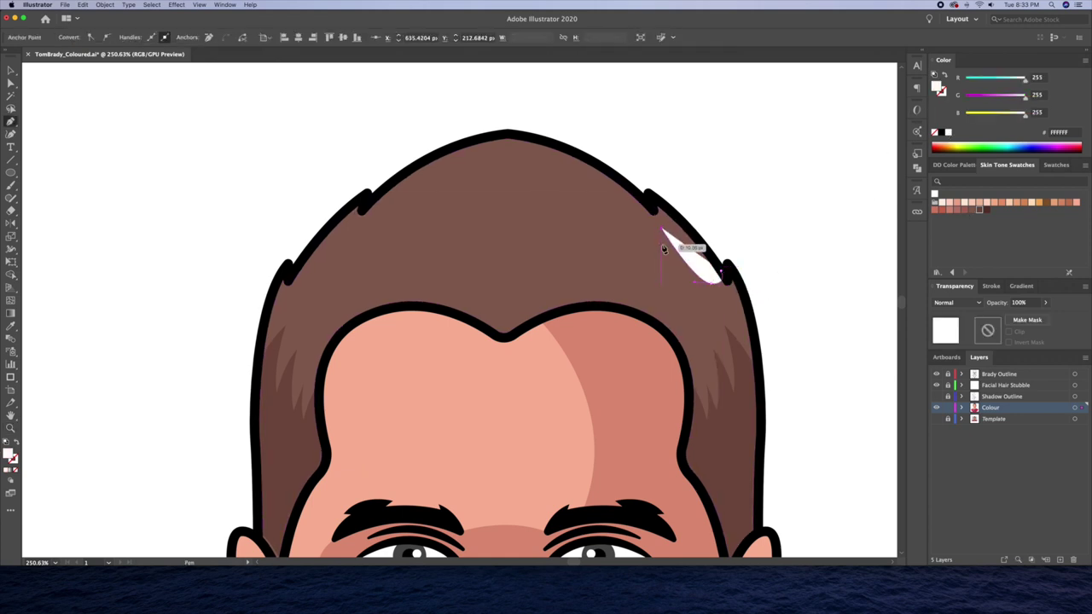
pyautogui.click(664, 248)
pyautogui.click(593, 189)
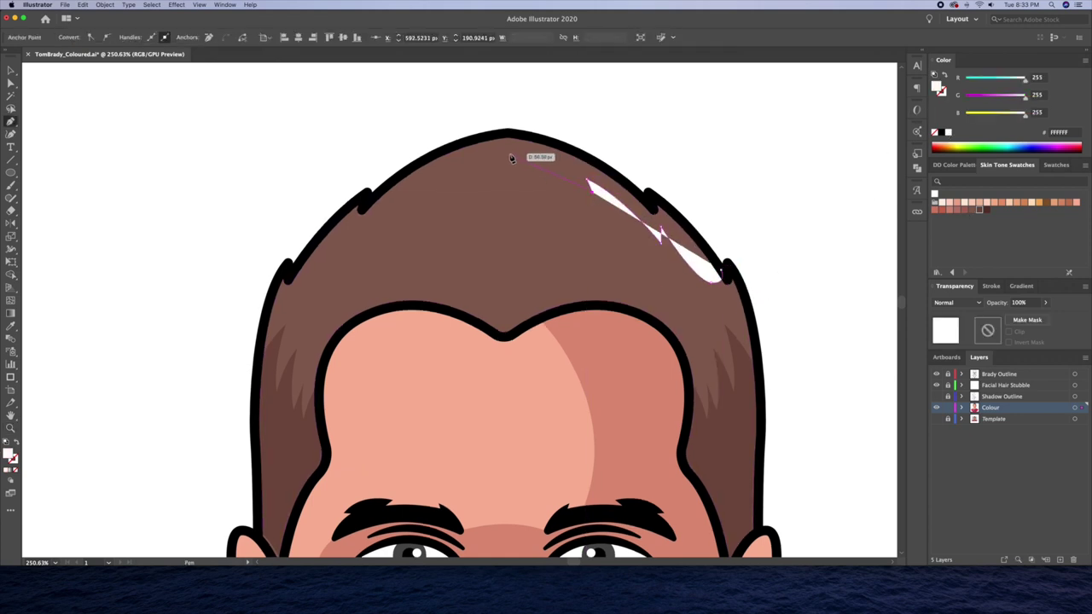
pyautogui.moveTo(457, 153); pyautogui.dragTo(458, 153)
pyautogui.press('v')
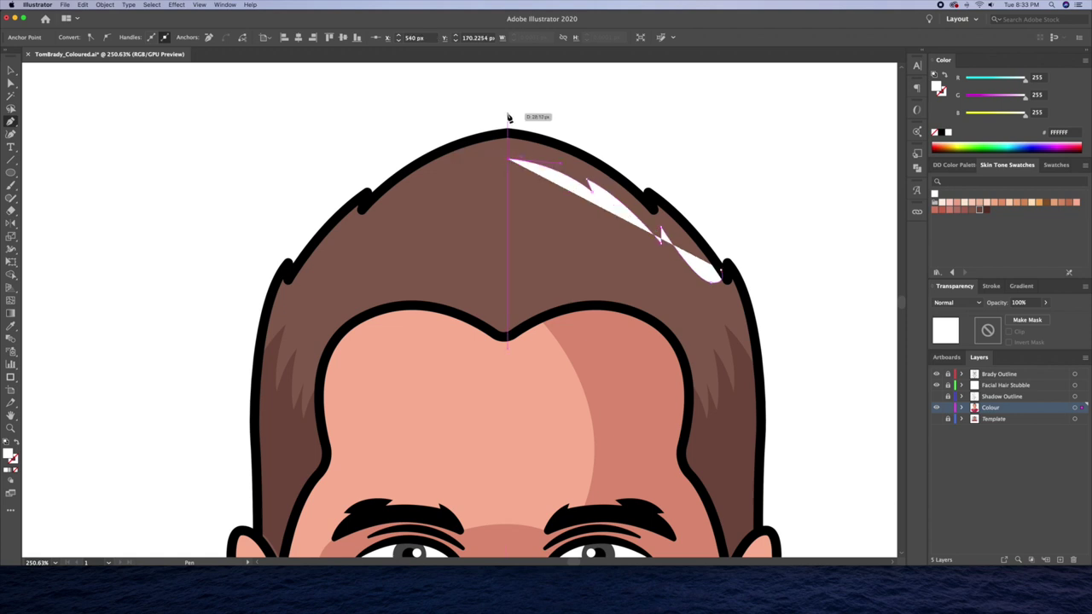
pyautogui.click(731, 274)
# Reflect a copy of the highlight across the crown onto the left side.
pyautogui.click(570, 237)
pyautogui.click(639, 210)
pyautogui.press('o')
pyautogui.keyDown('alt'); pyautogui.click(512, 156); pyautogui.keyUp('alt')
pyautogui.click(283, 290)
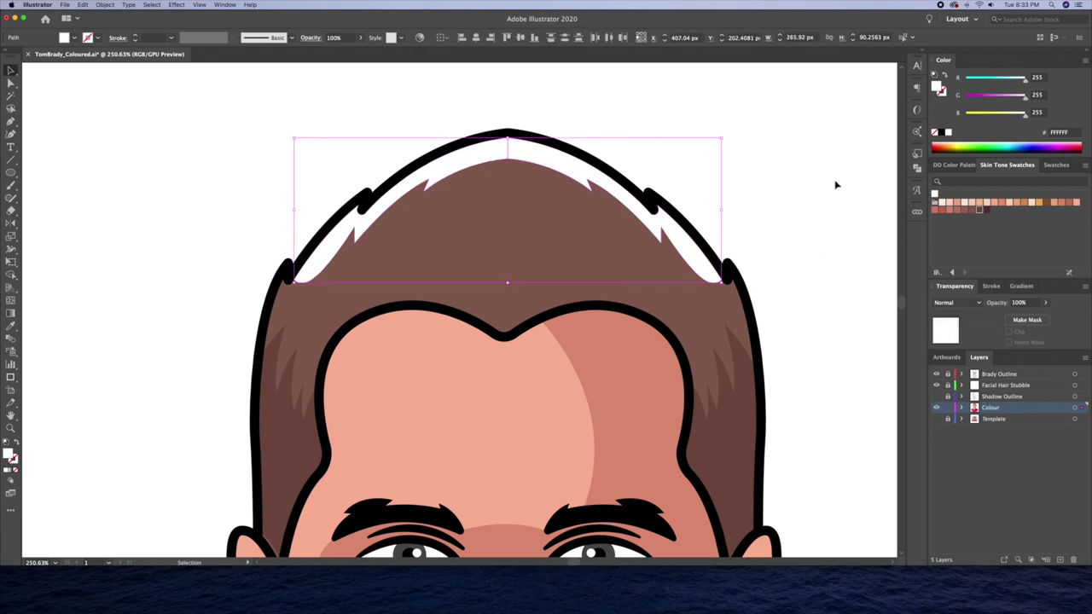
# Combine the two highlight halves and set their opacity to 5%.
pyautogui.click(917, 170)
pyautogui.click(1019, 303)
pyautogui.write('5')
pyautogui.press('Return')
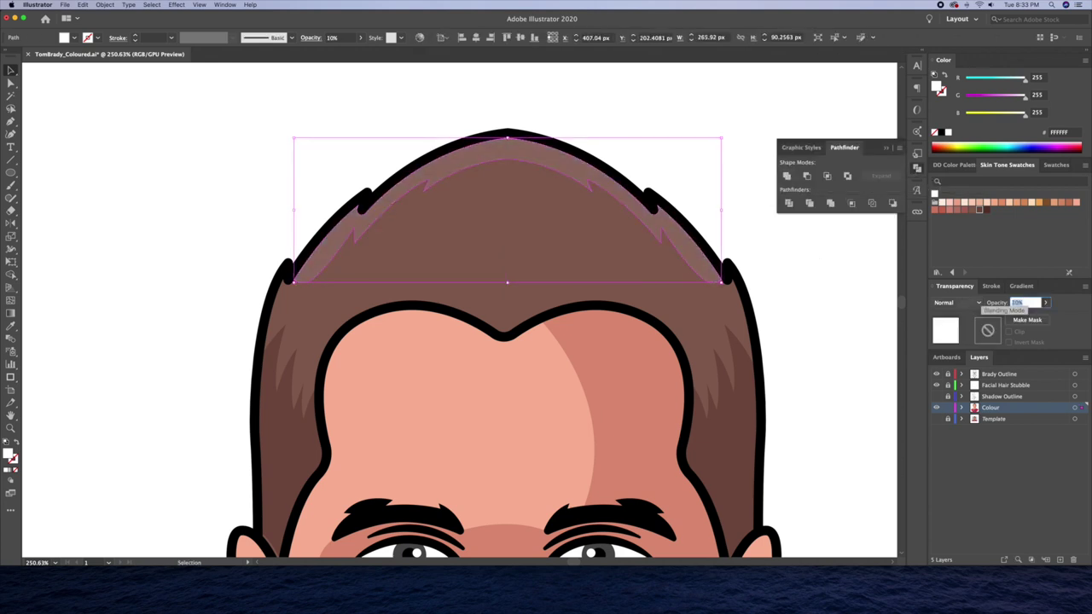
pyautogui.click(807, 302)
pyautogui.moveTo(807, 302); pyautogui.dragTo(629, 239)
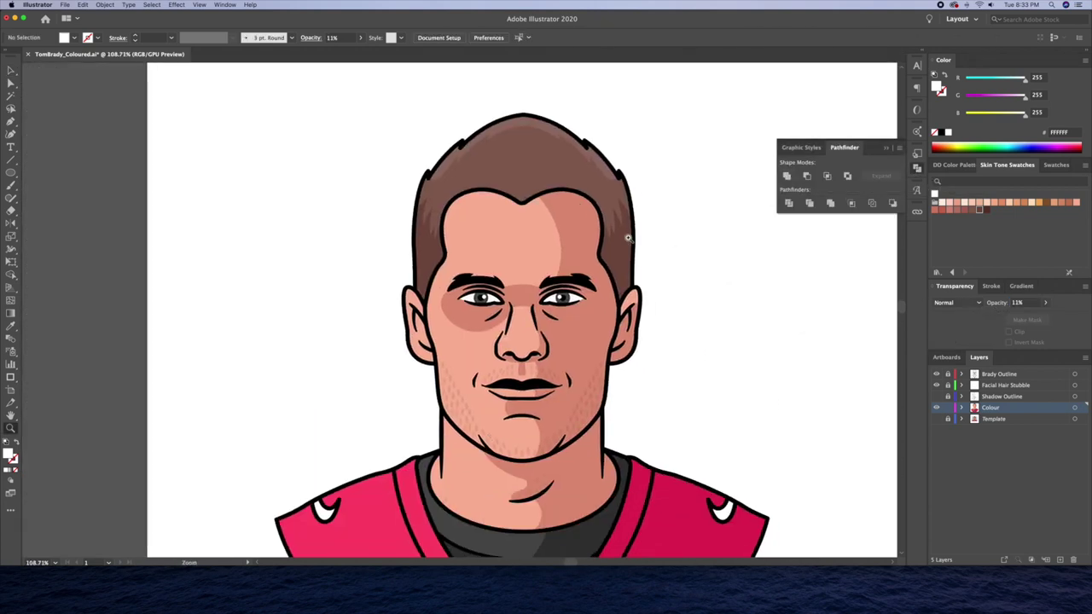